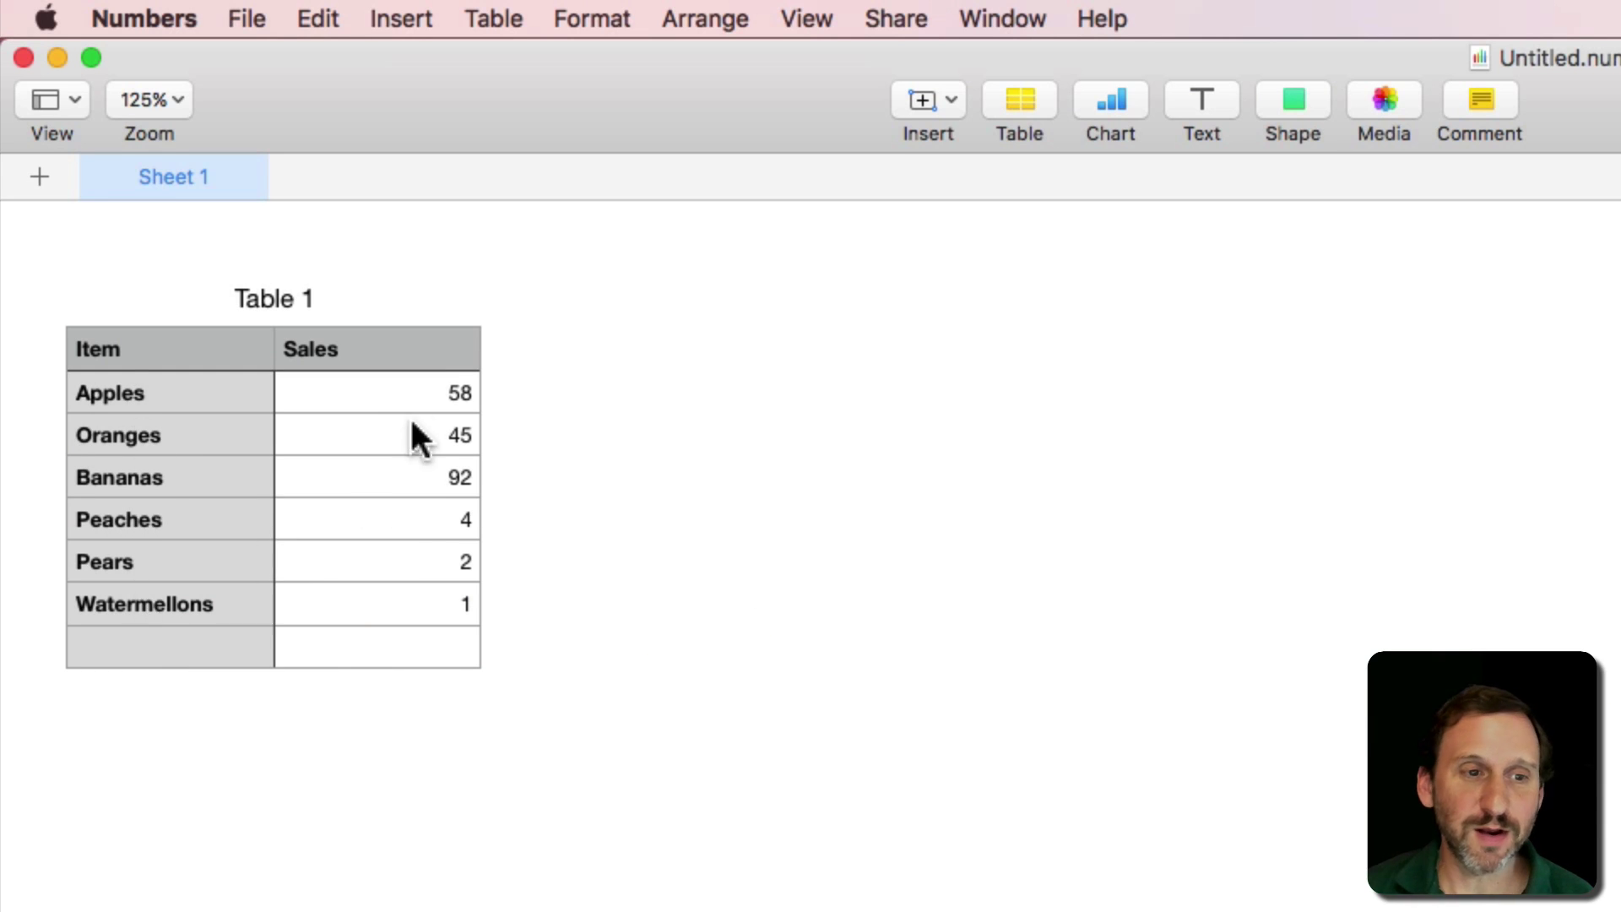
Step: Select Table 1, the fruit sales table with six items
left_click(150, 345)
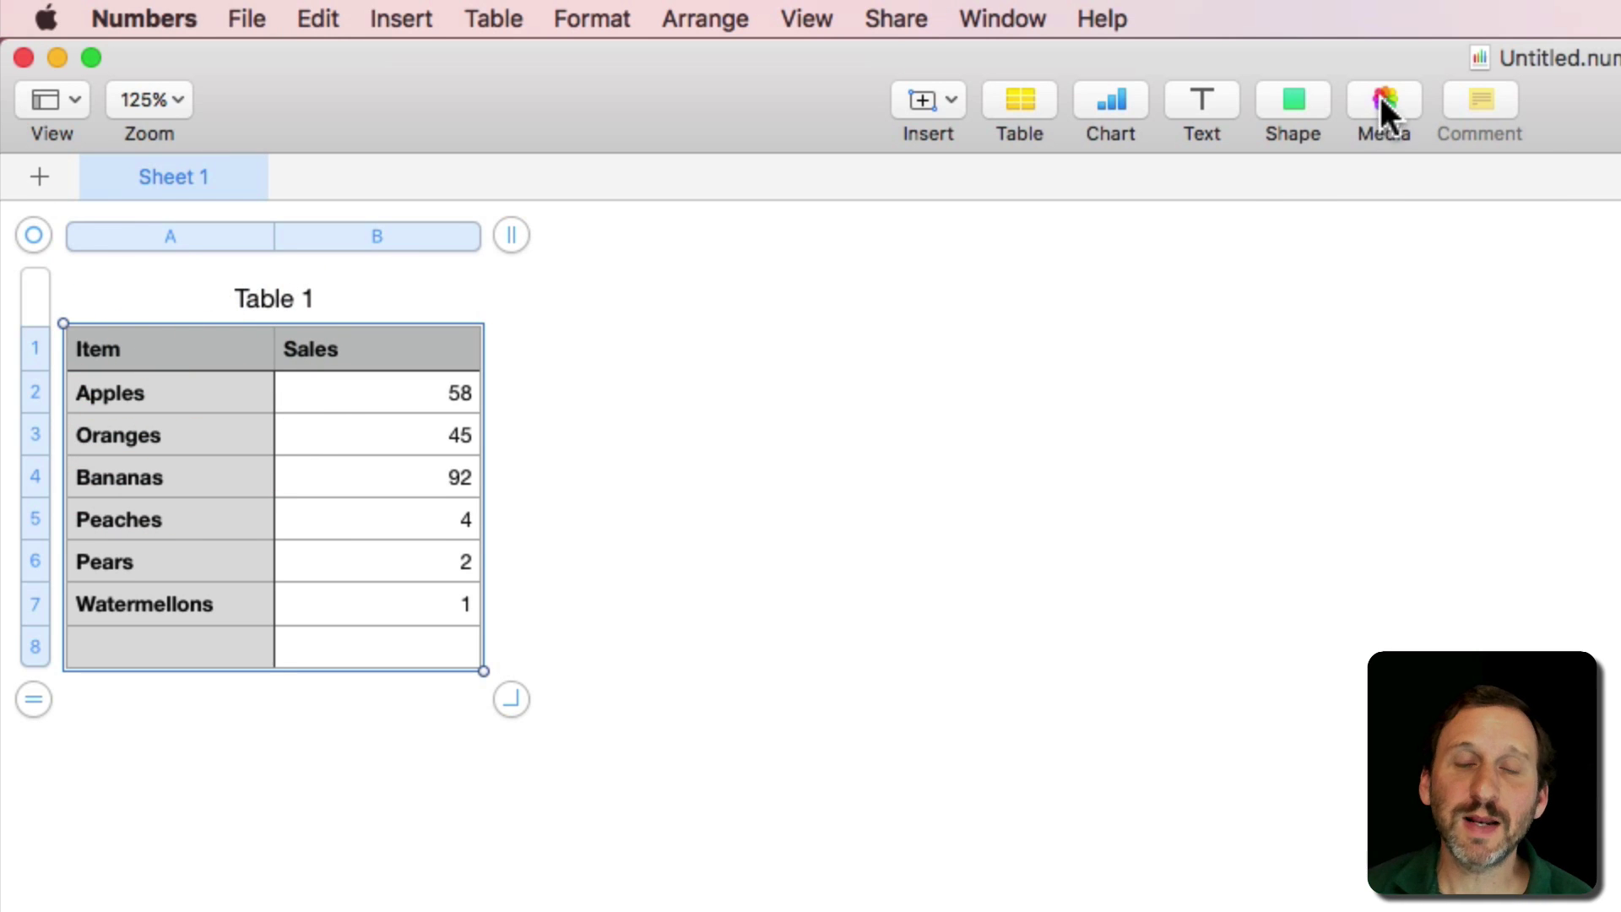
left_click(1102, 107)
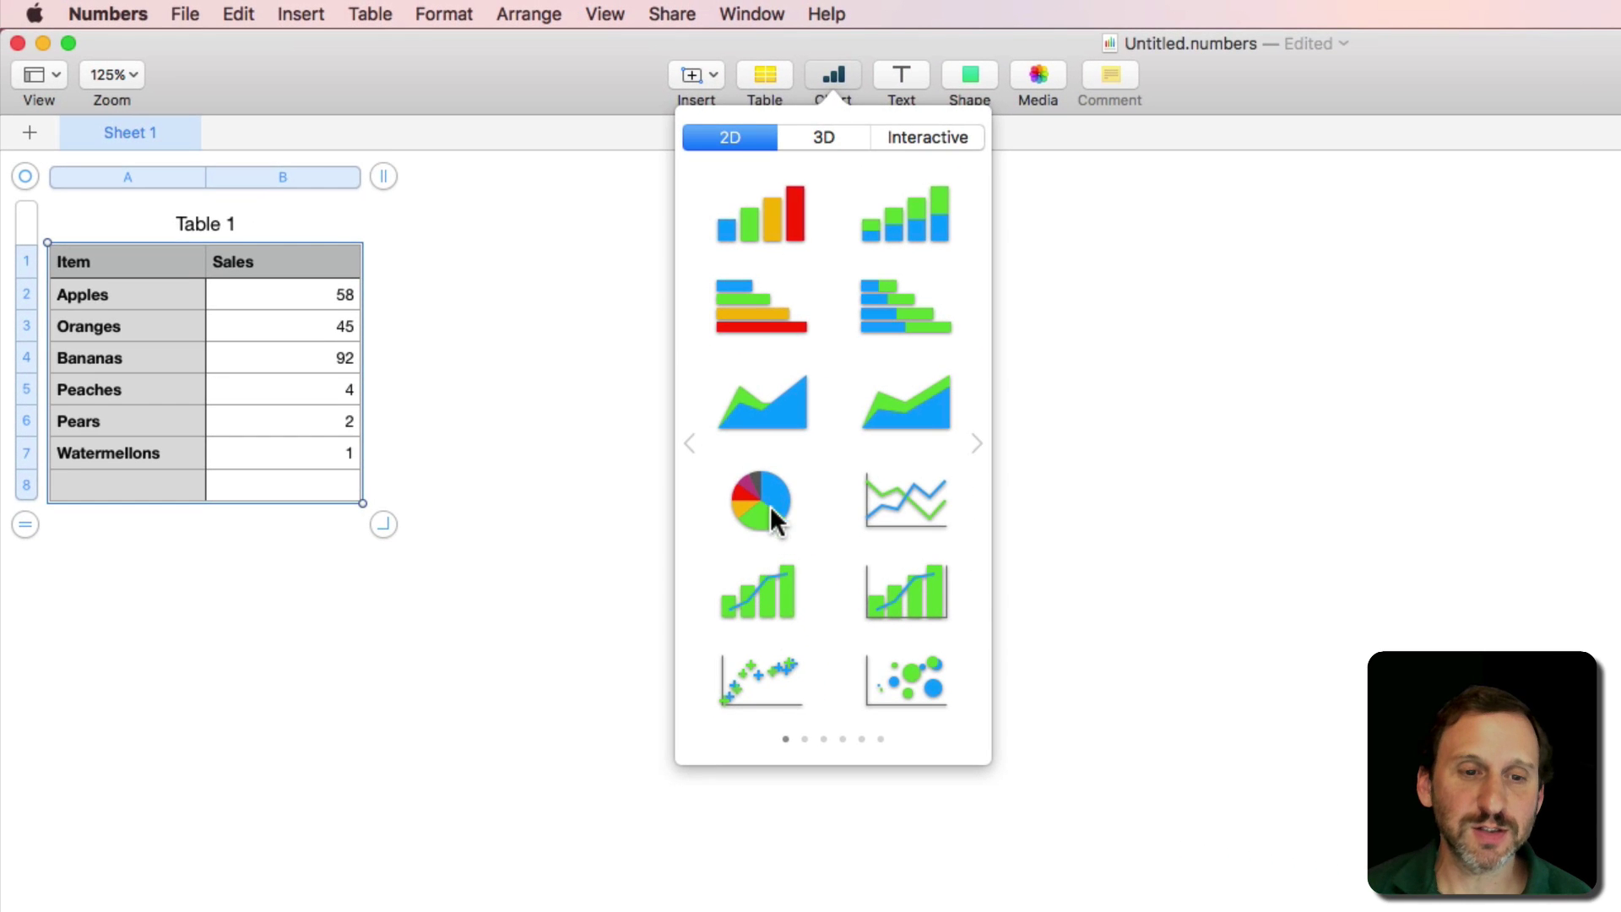
left_click(771, 507)
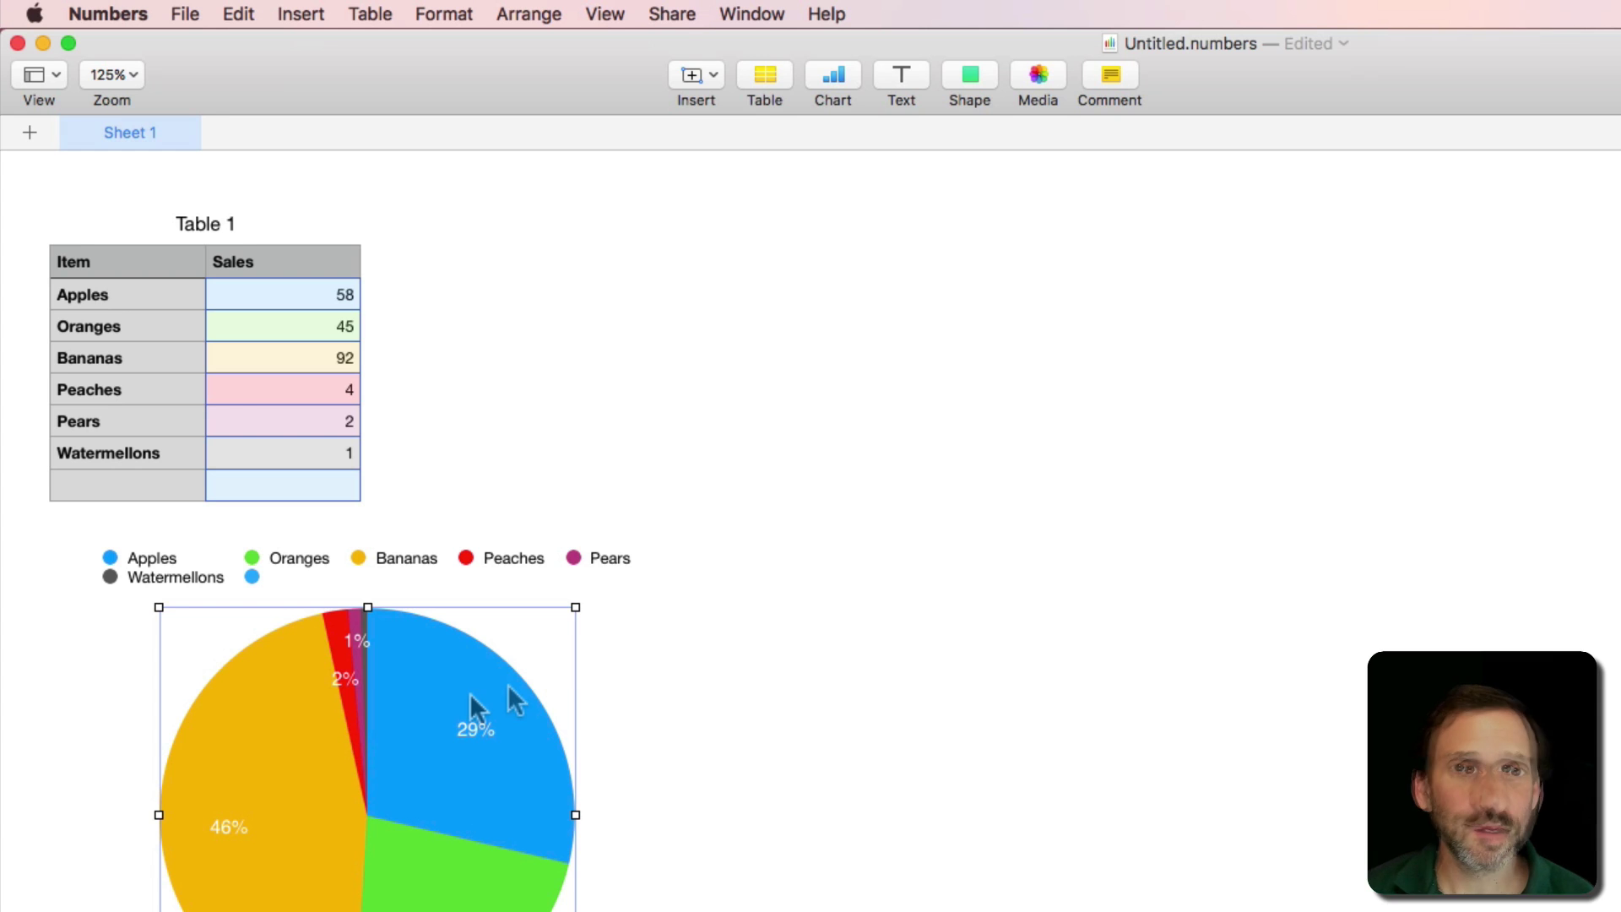
key("Delete")
Step: Give Table 1 one footer row
left_click(254, 421)
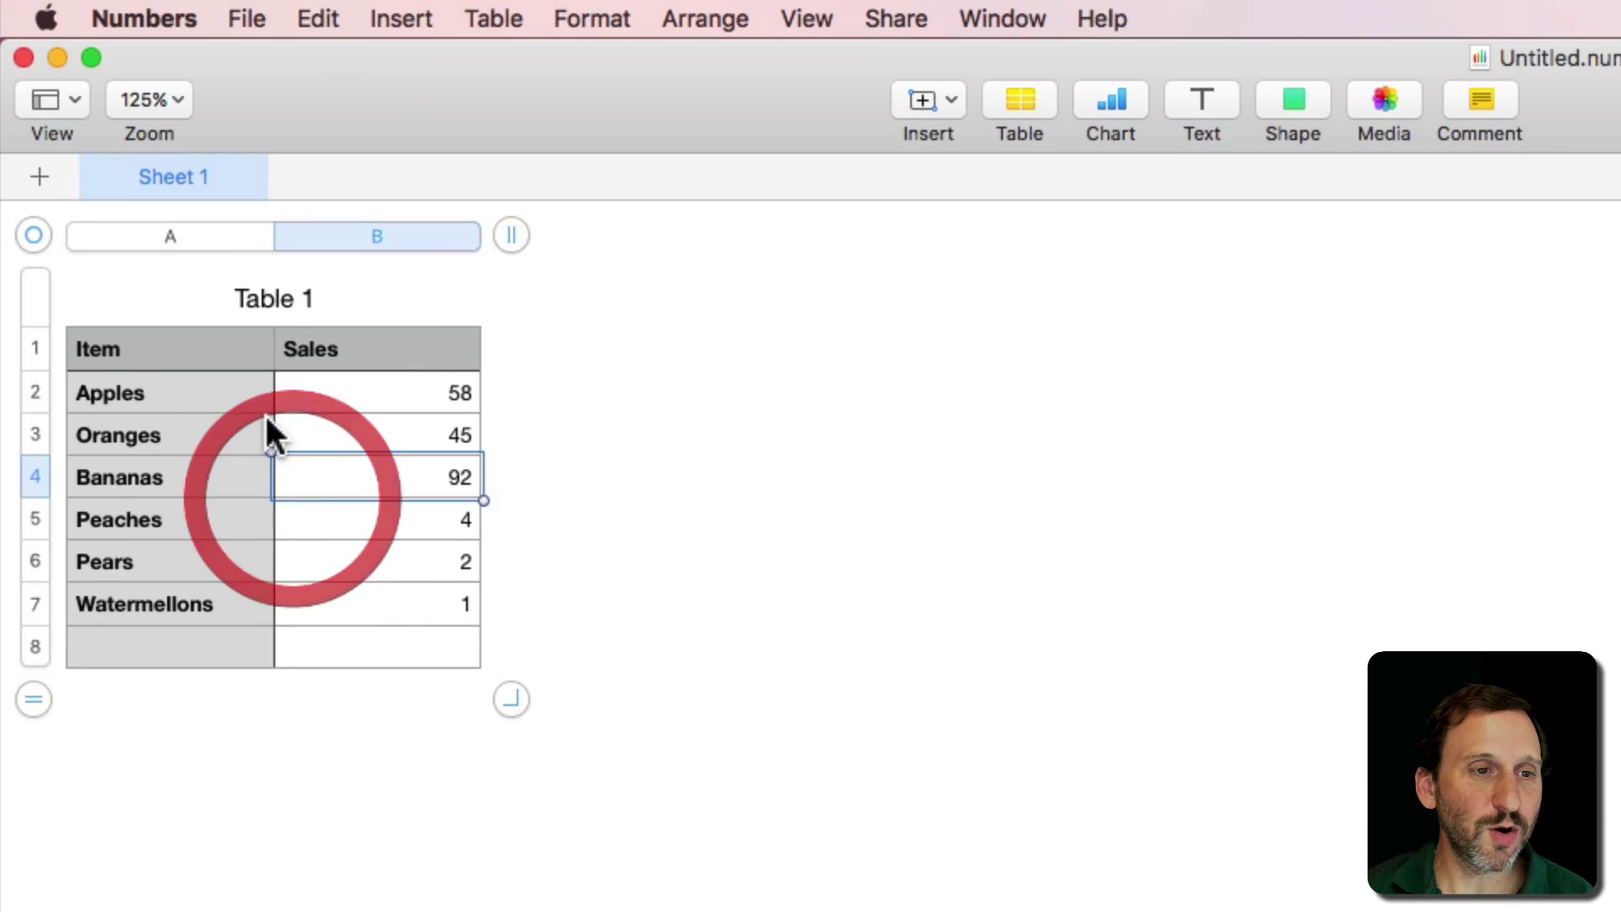
left_click(175, 575)
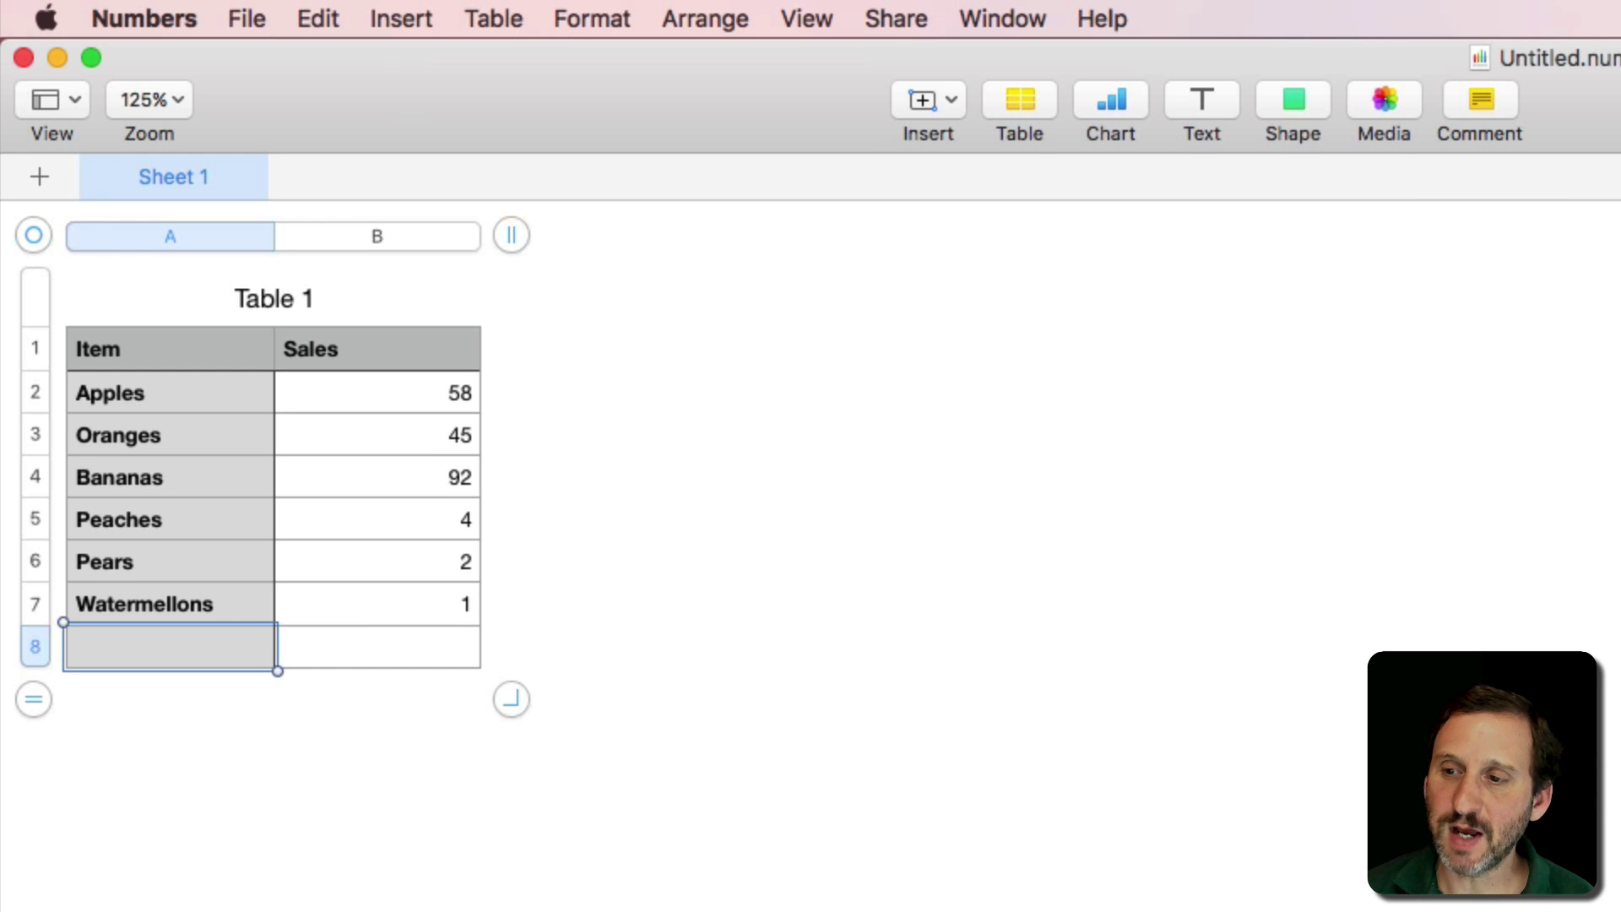
left_click(1538, 453)
left_click(1520, 484)
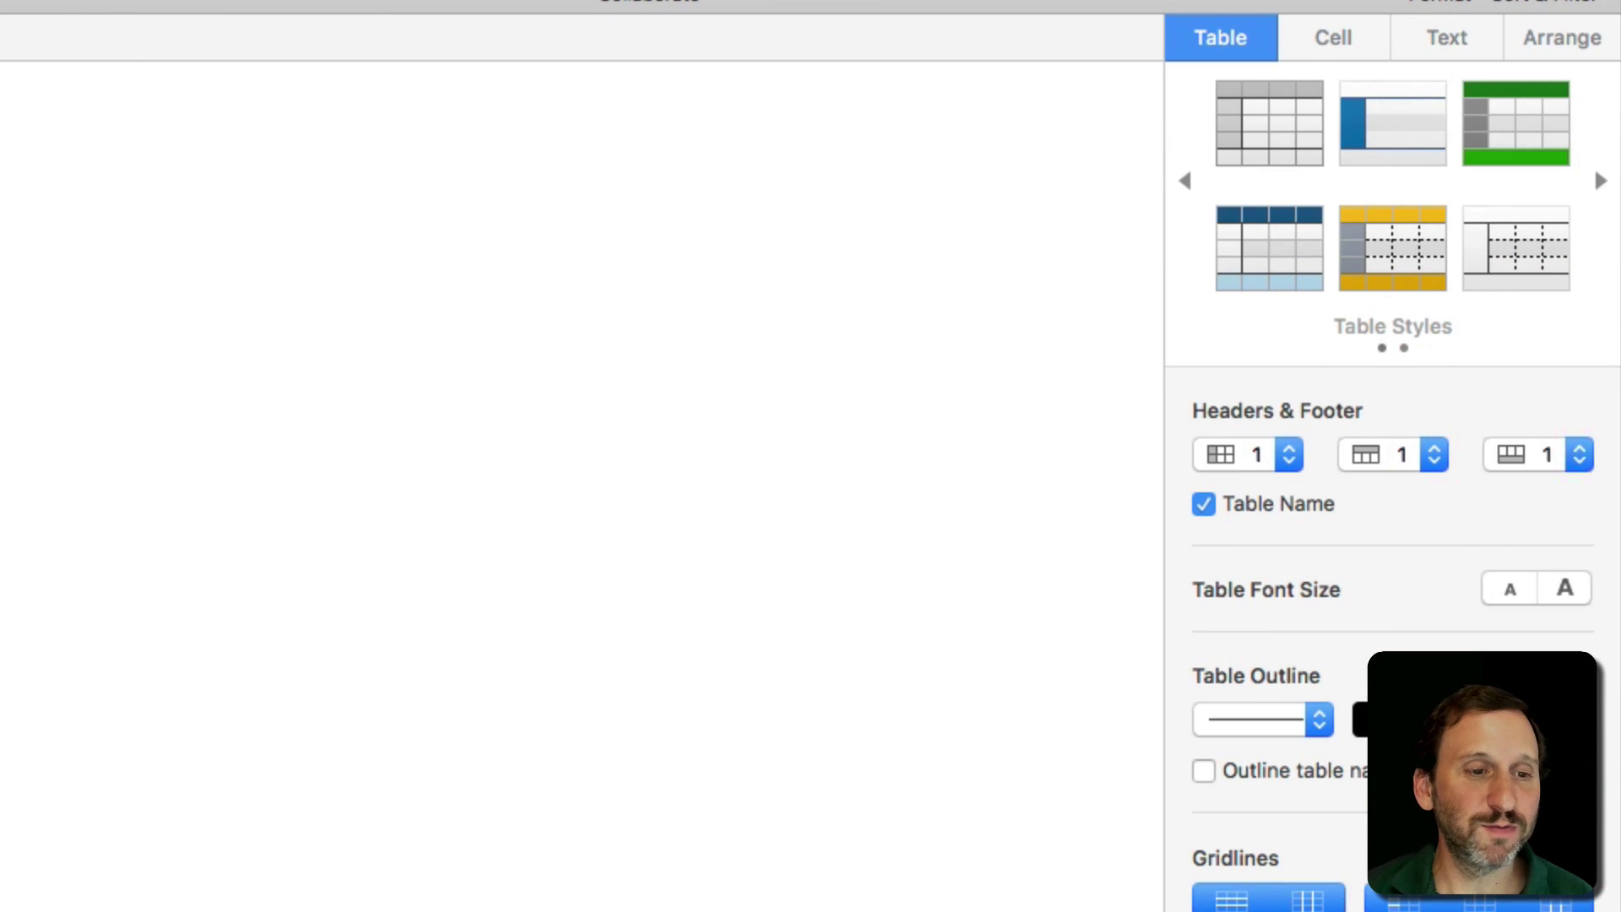
Step: Enter a SUM of the Sales column in footer cell B8, totalling 202
left_click(361, 644)
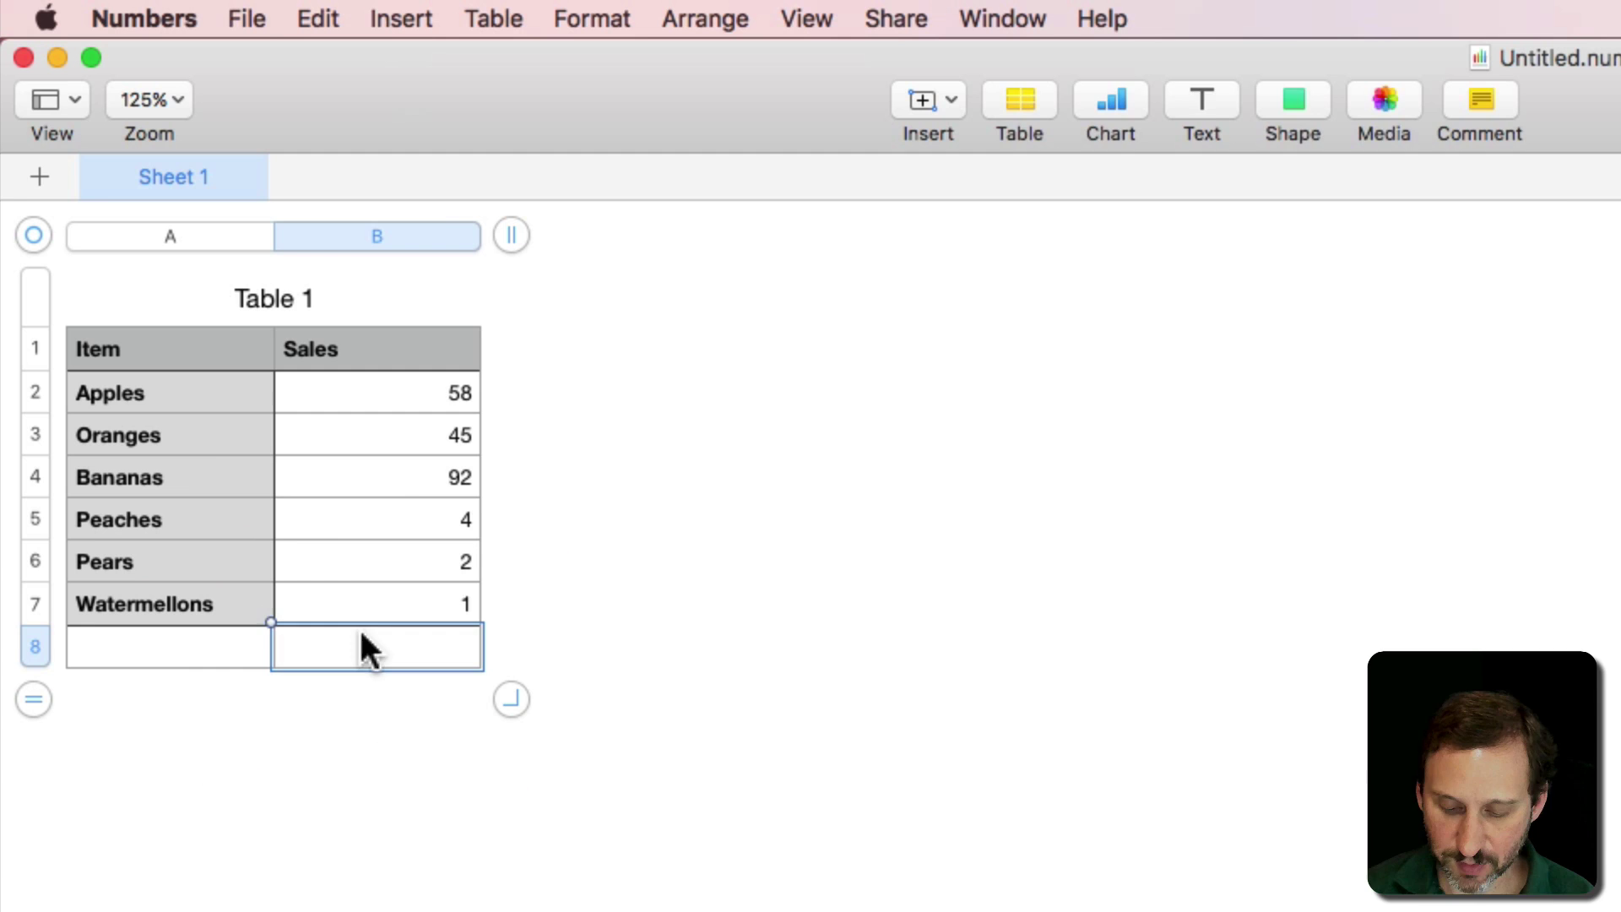
type("=SUM")
key("Return")
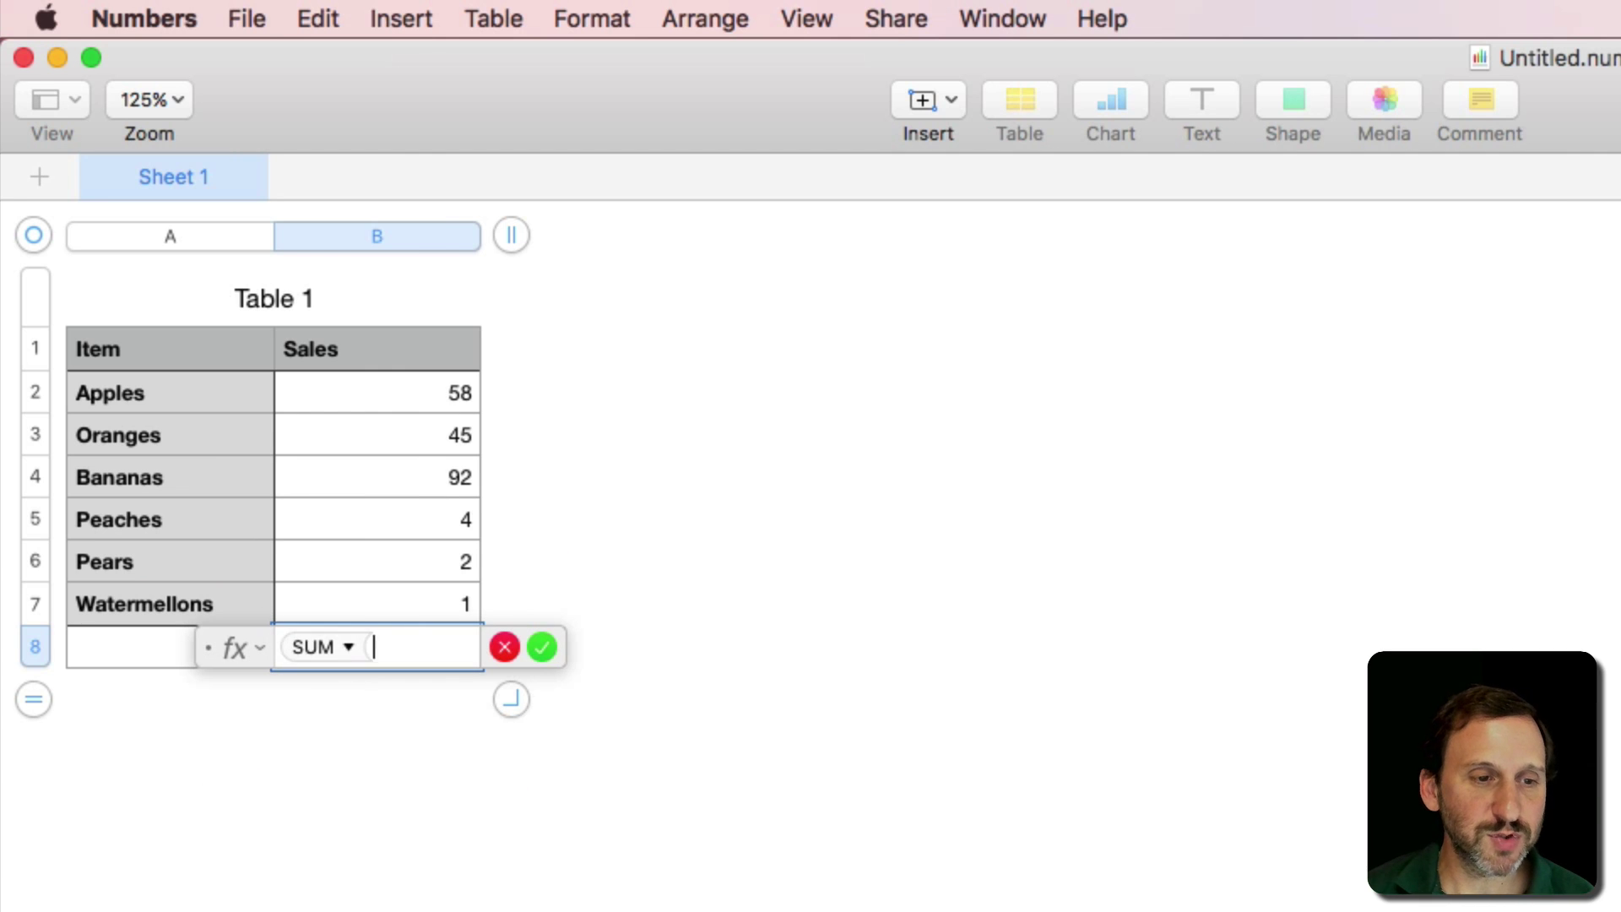
left_click(375, 238)
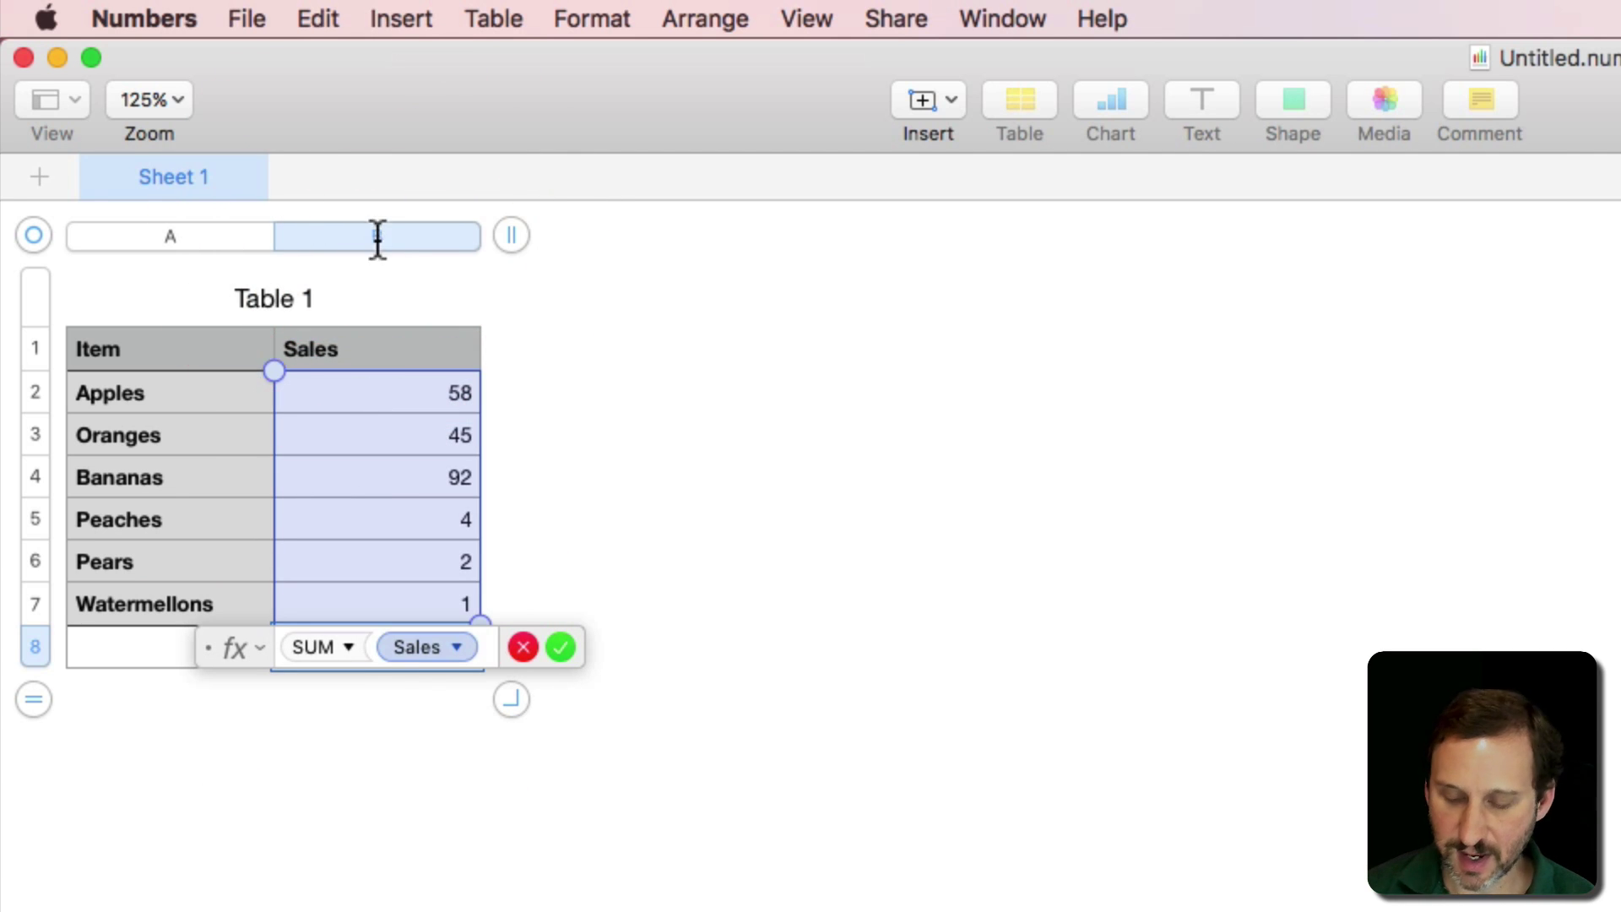
key("Return")
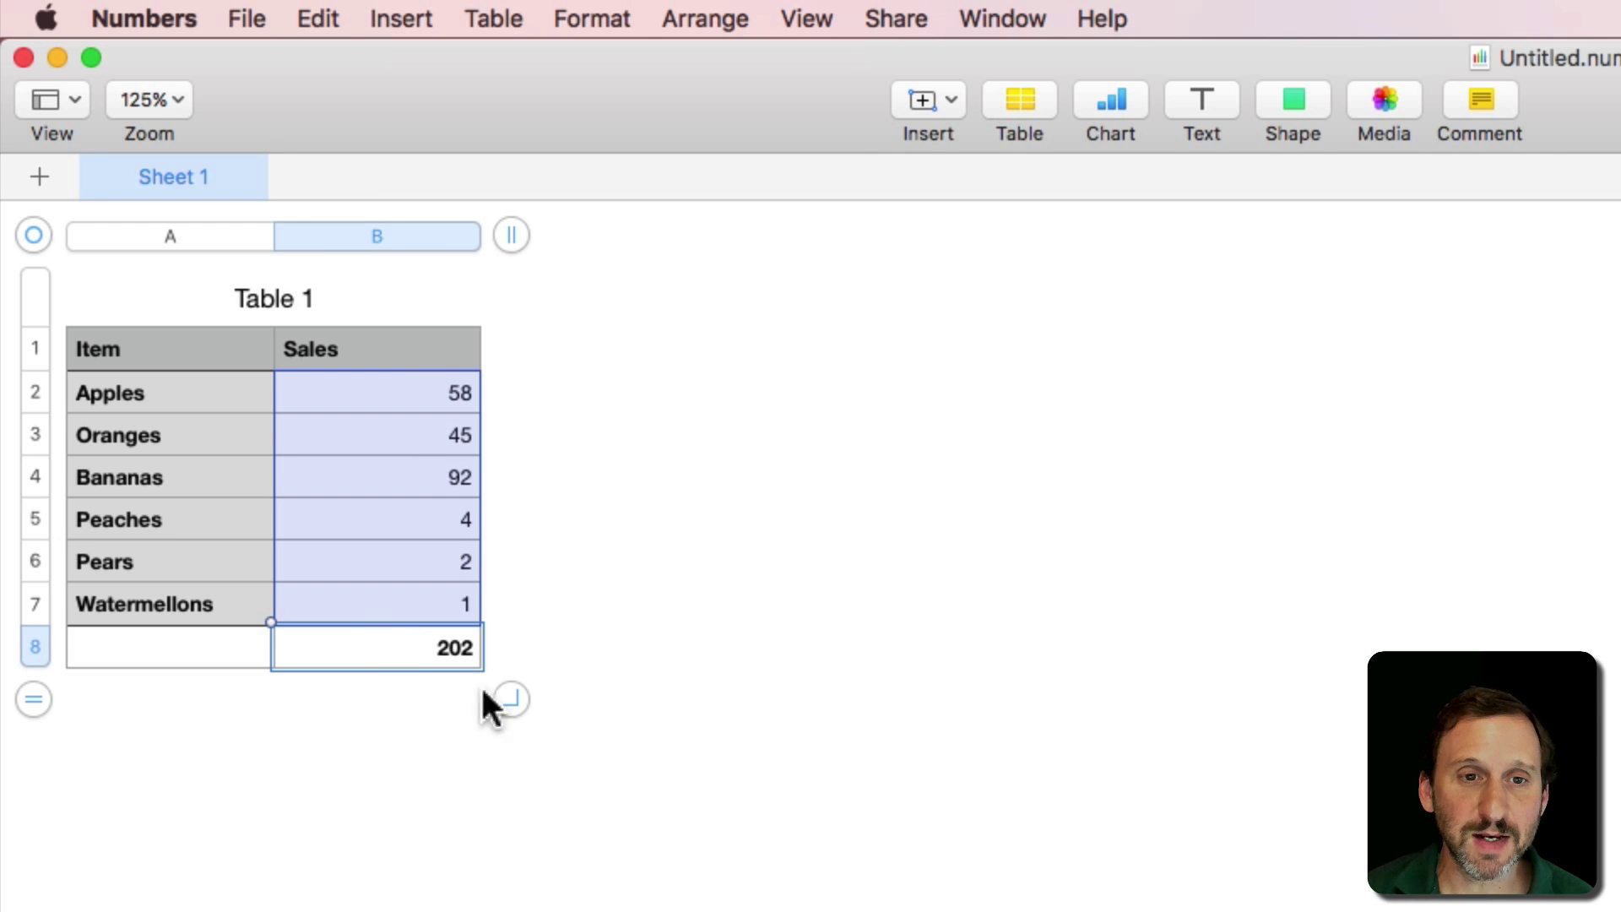
Step: Insert Table 2 in the first table style and move it beside Table 1
left_click(1111, 100)
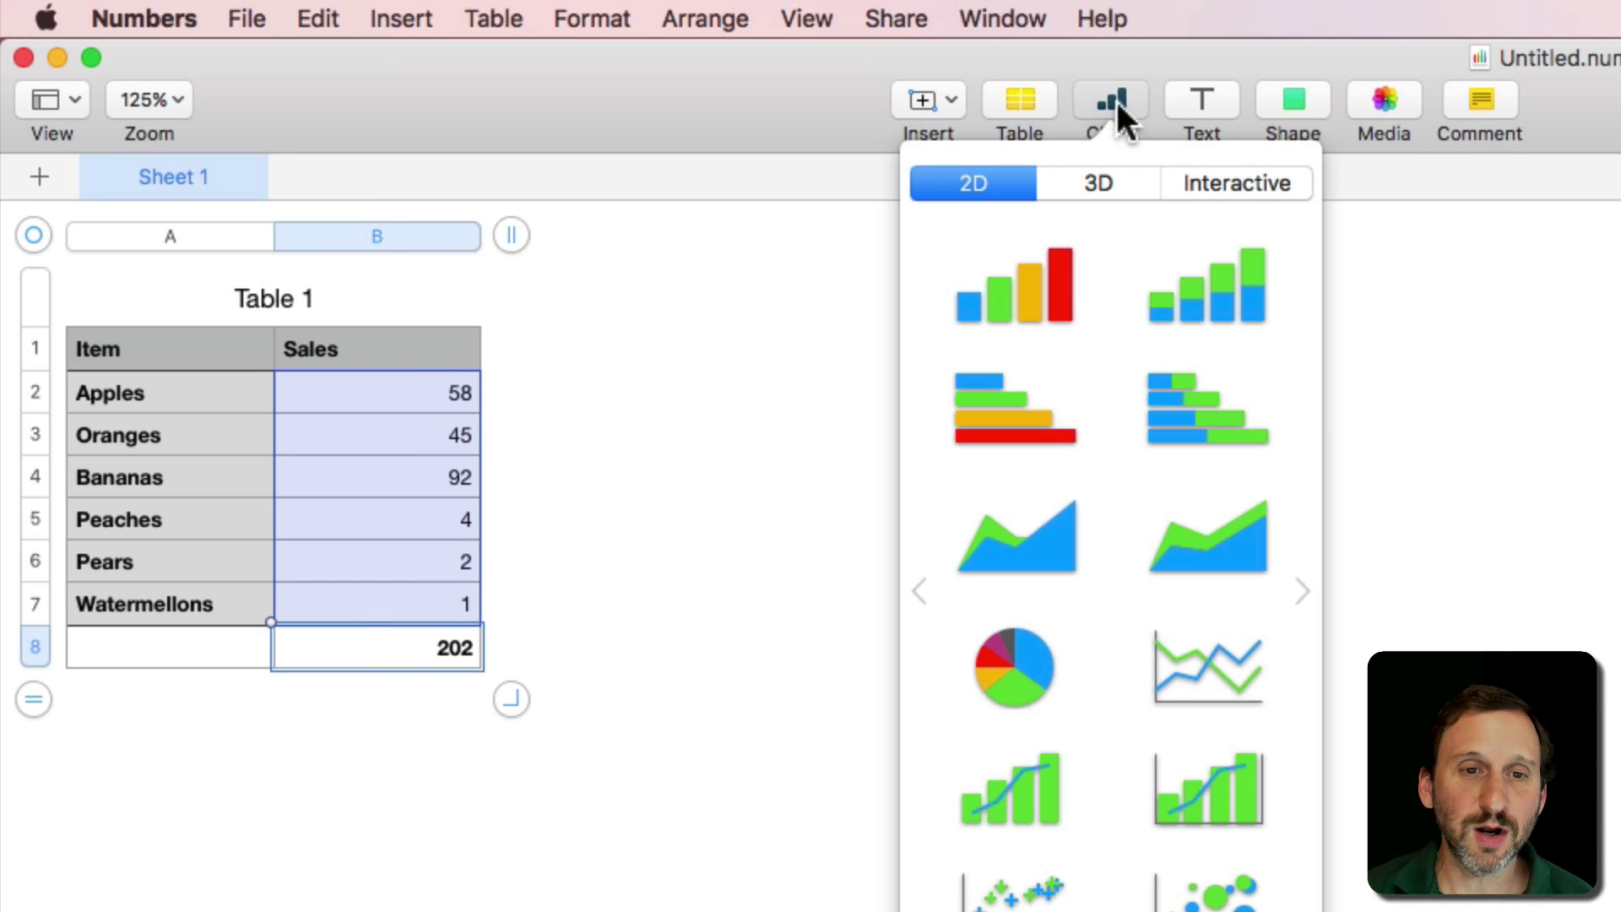
left_click(1020, 97)
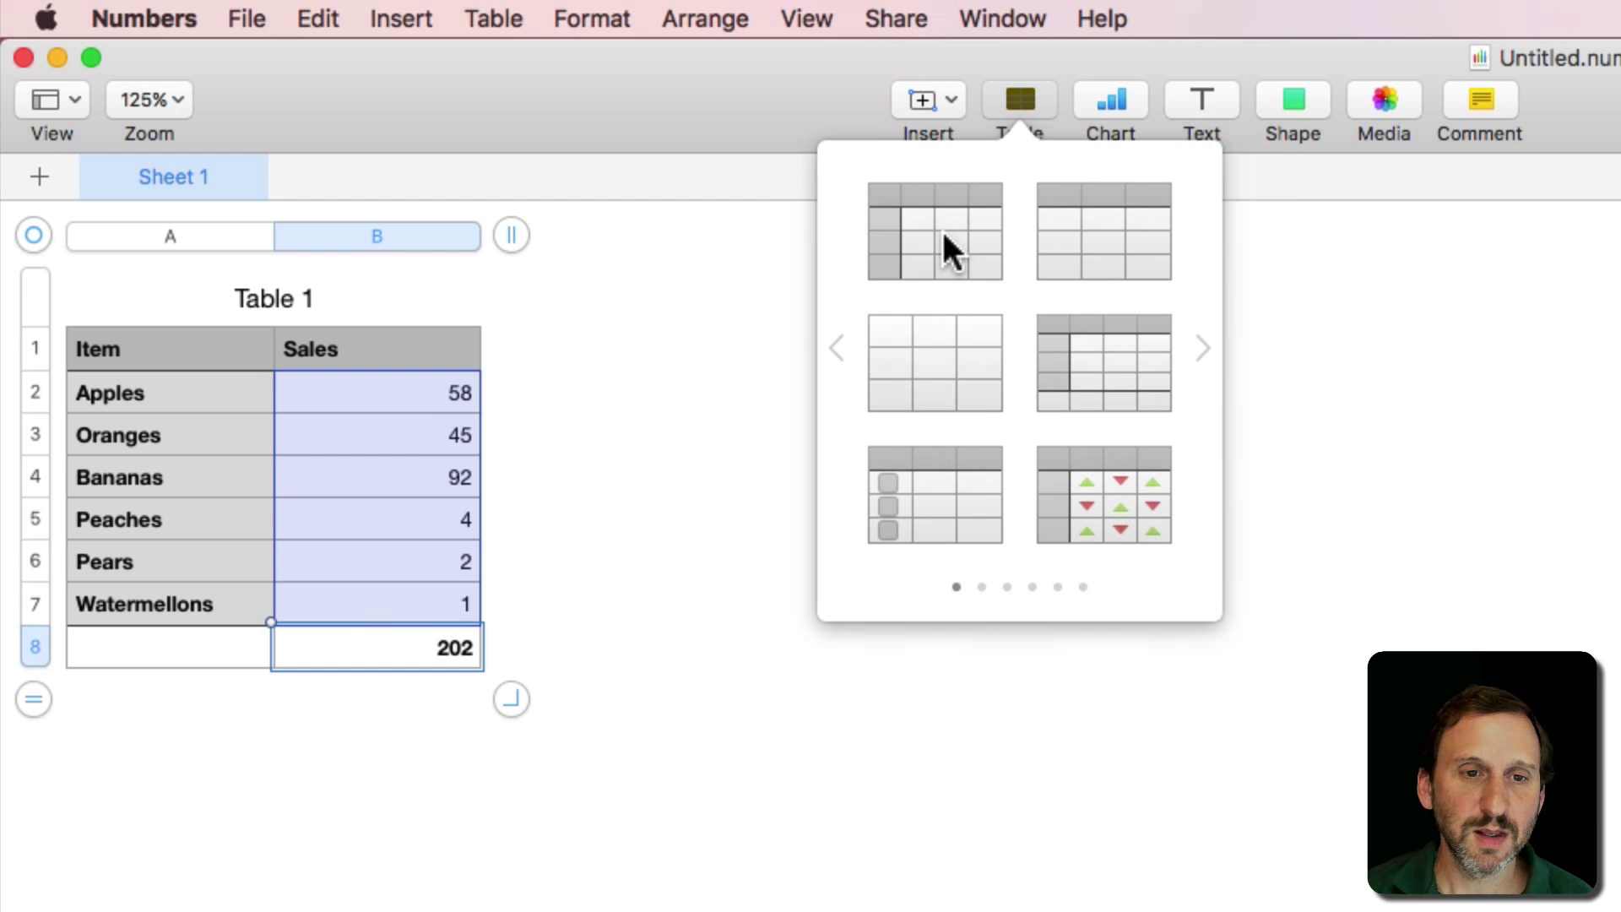
left_click(942, 236)
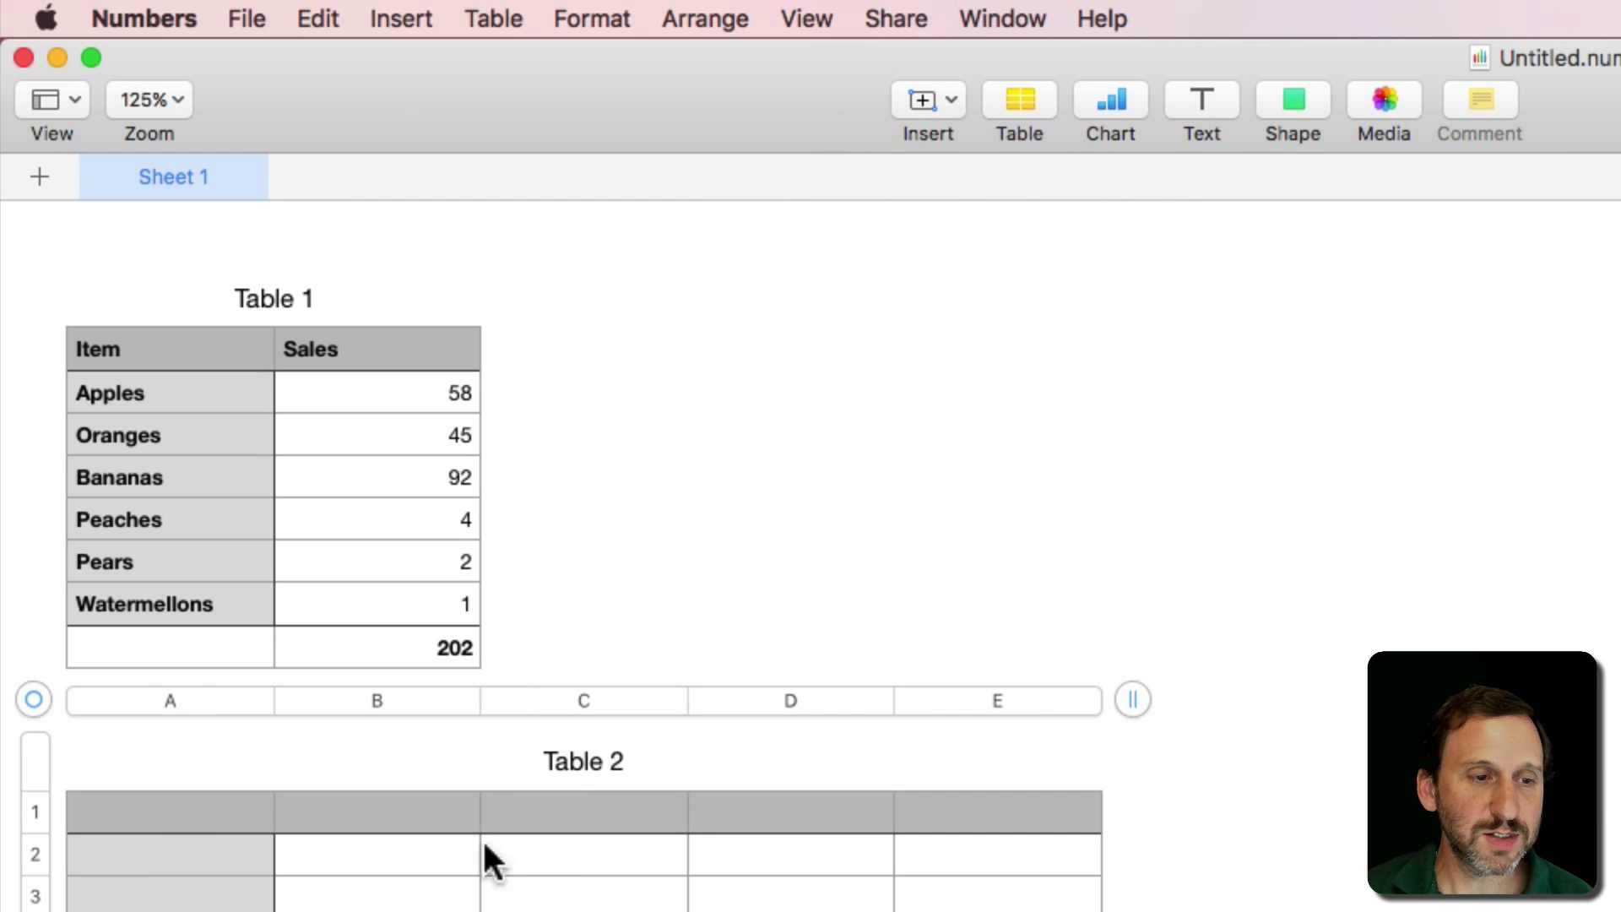
left_click_drag(49, 706, 528, 241)
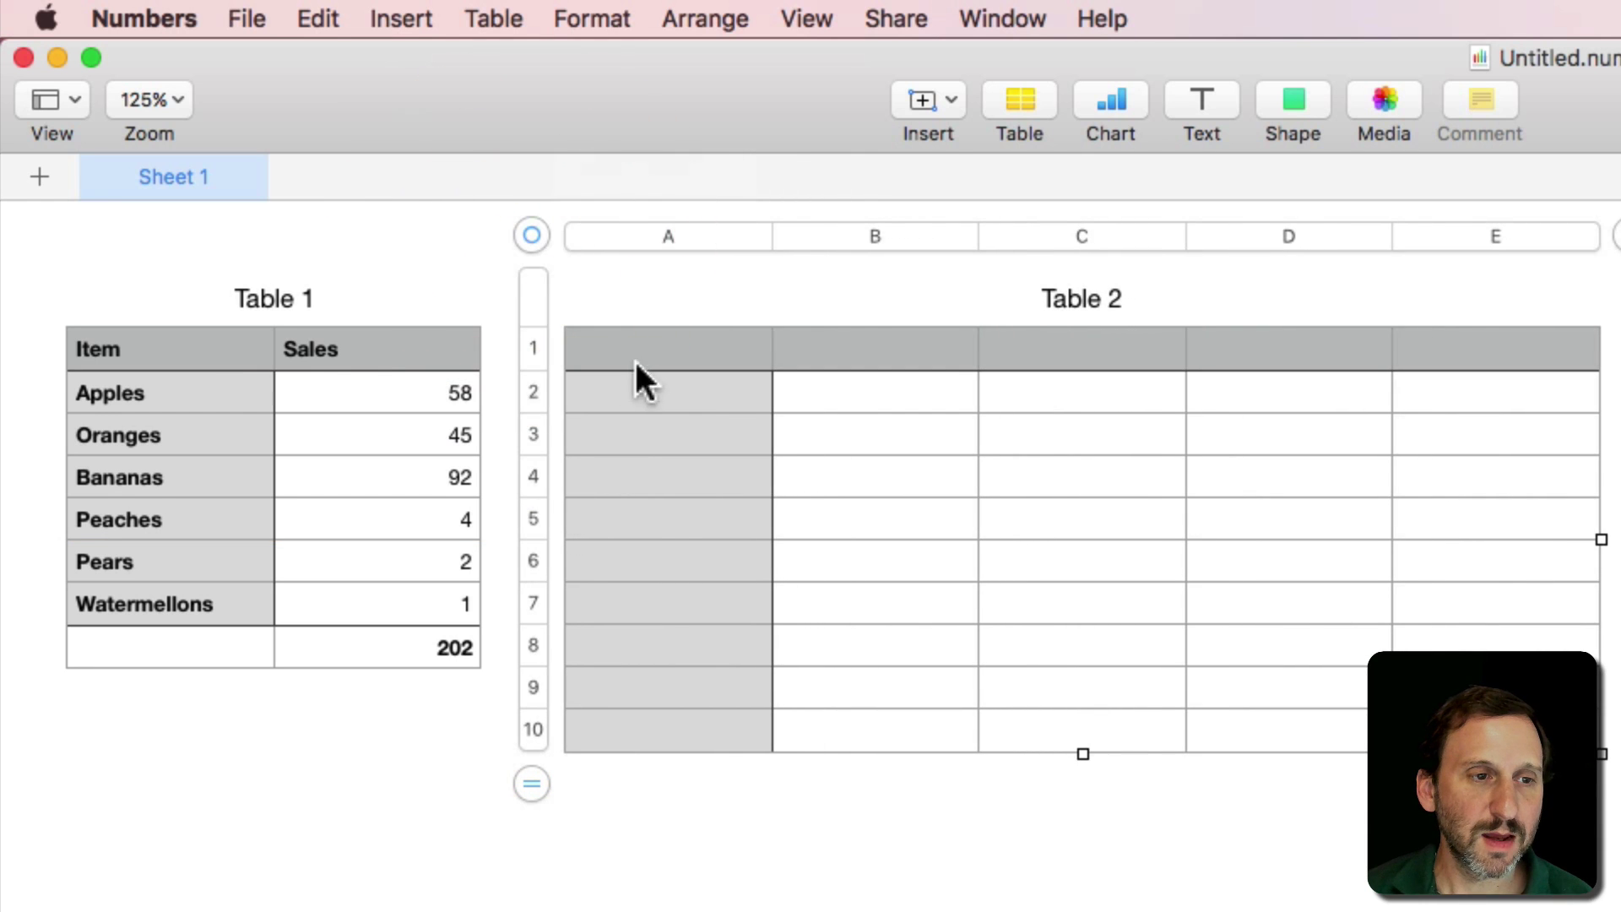
Step: Copy the Item and Sales headers into Table 2 and trim it to two columns
left_click(212, 345)
left_click(364, 351, "shift")
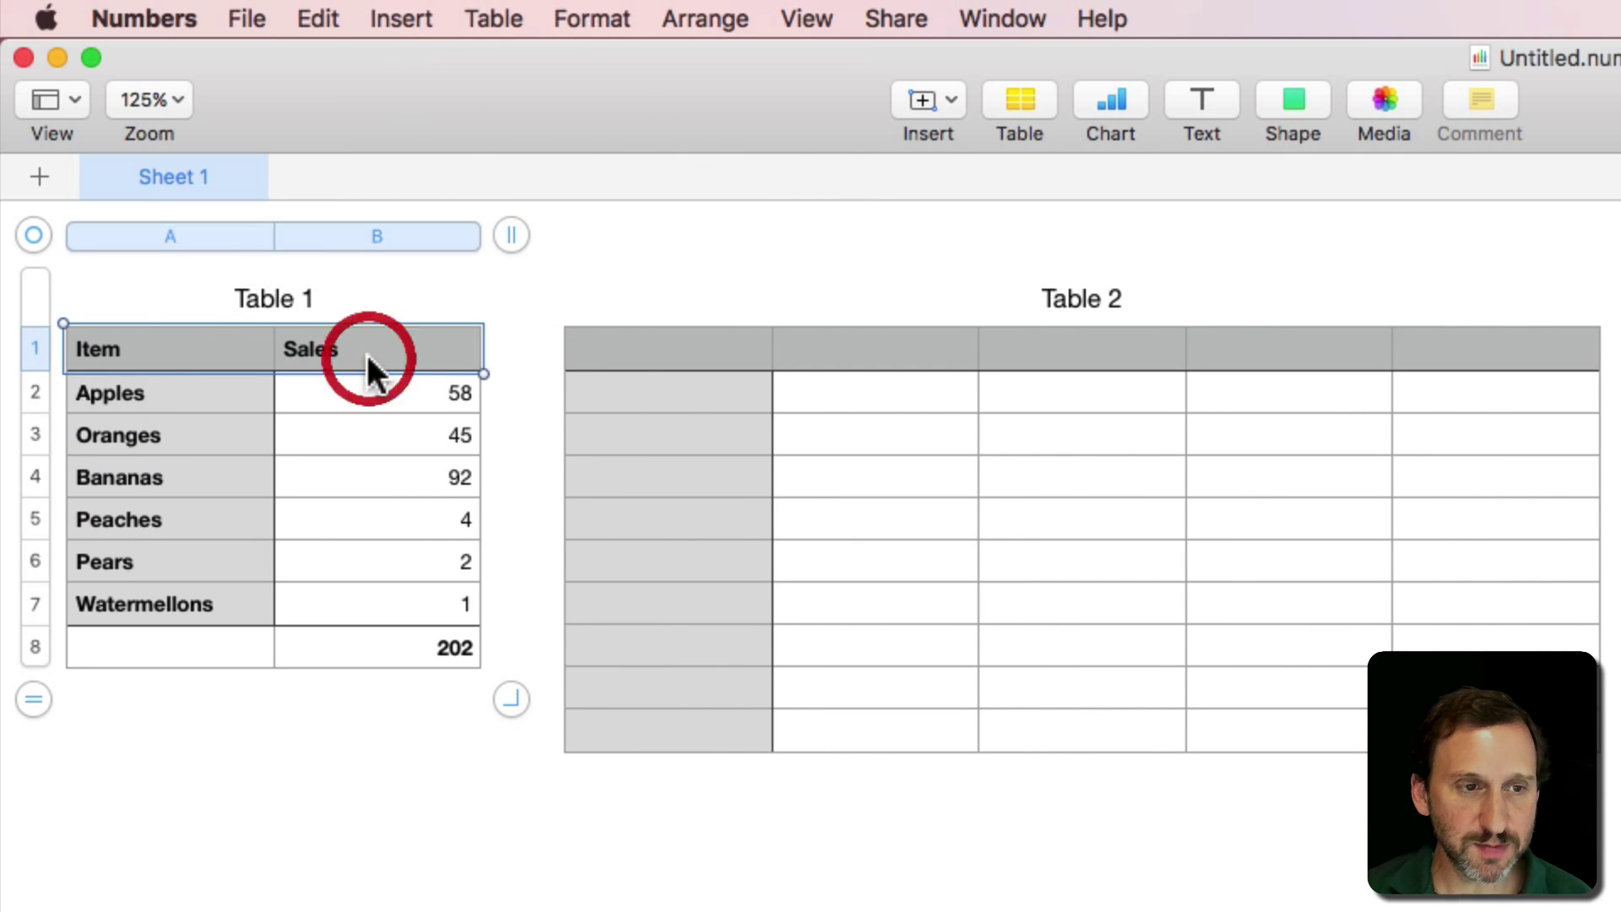
key("super+c")
left_click(697, 348)
key("super+v")
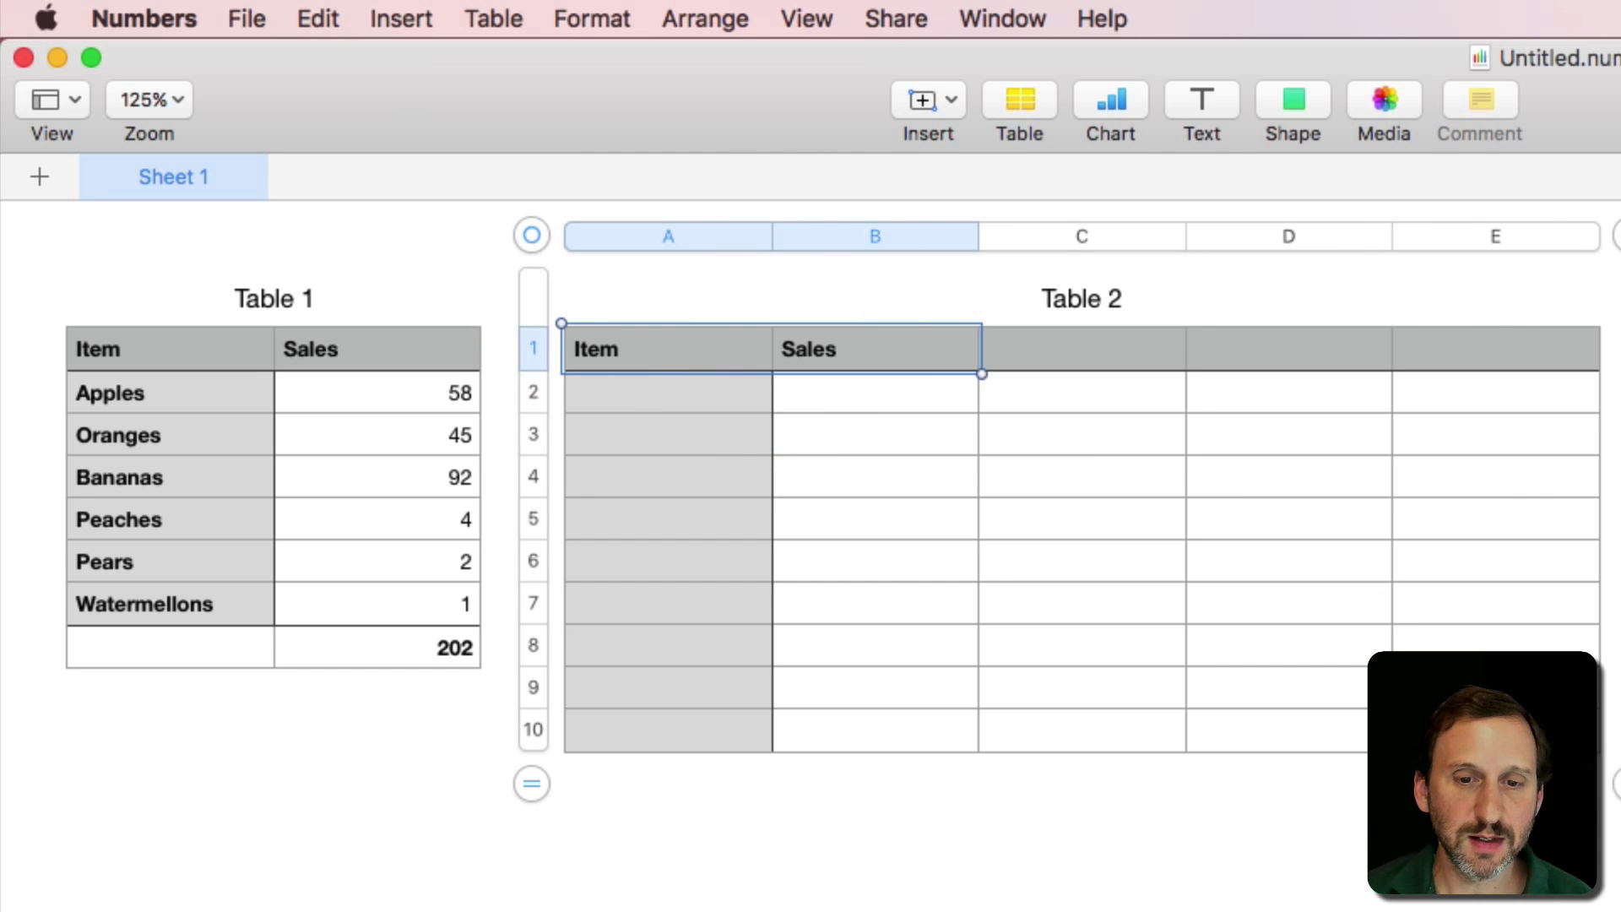
left_click_drag(1617, 236, 1090, 236)
Step: Make Table 2's A2 reference Table 1's A2 so it shows Apples
left_click(686, 382)
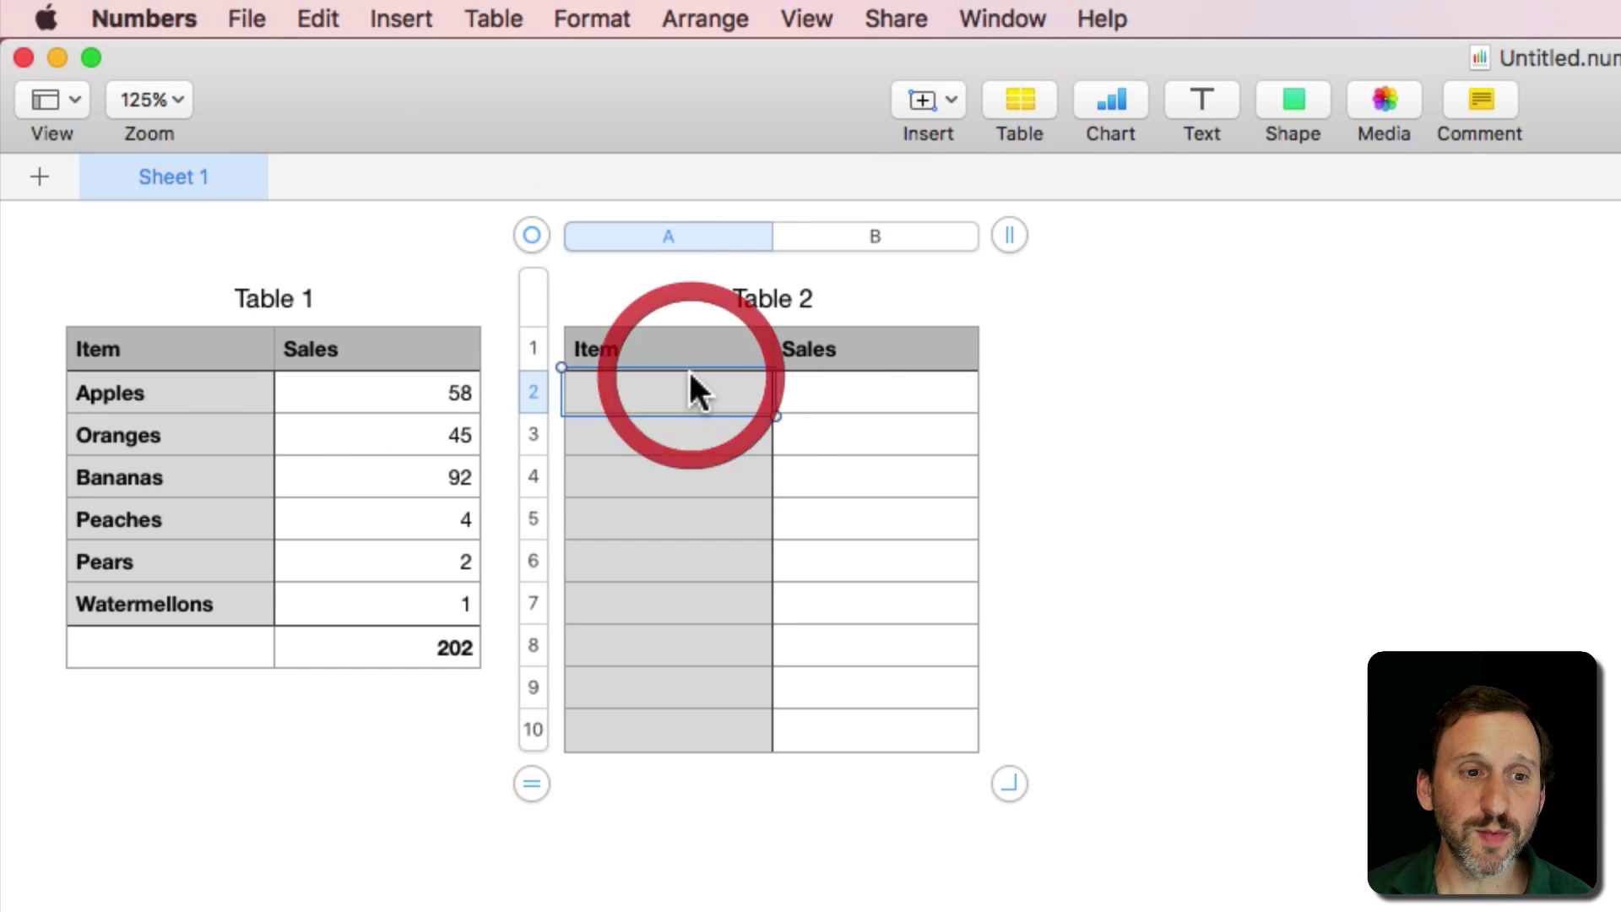
key("equal")
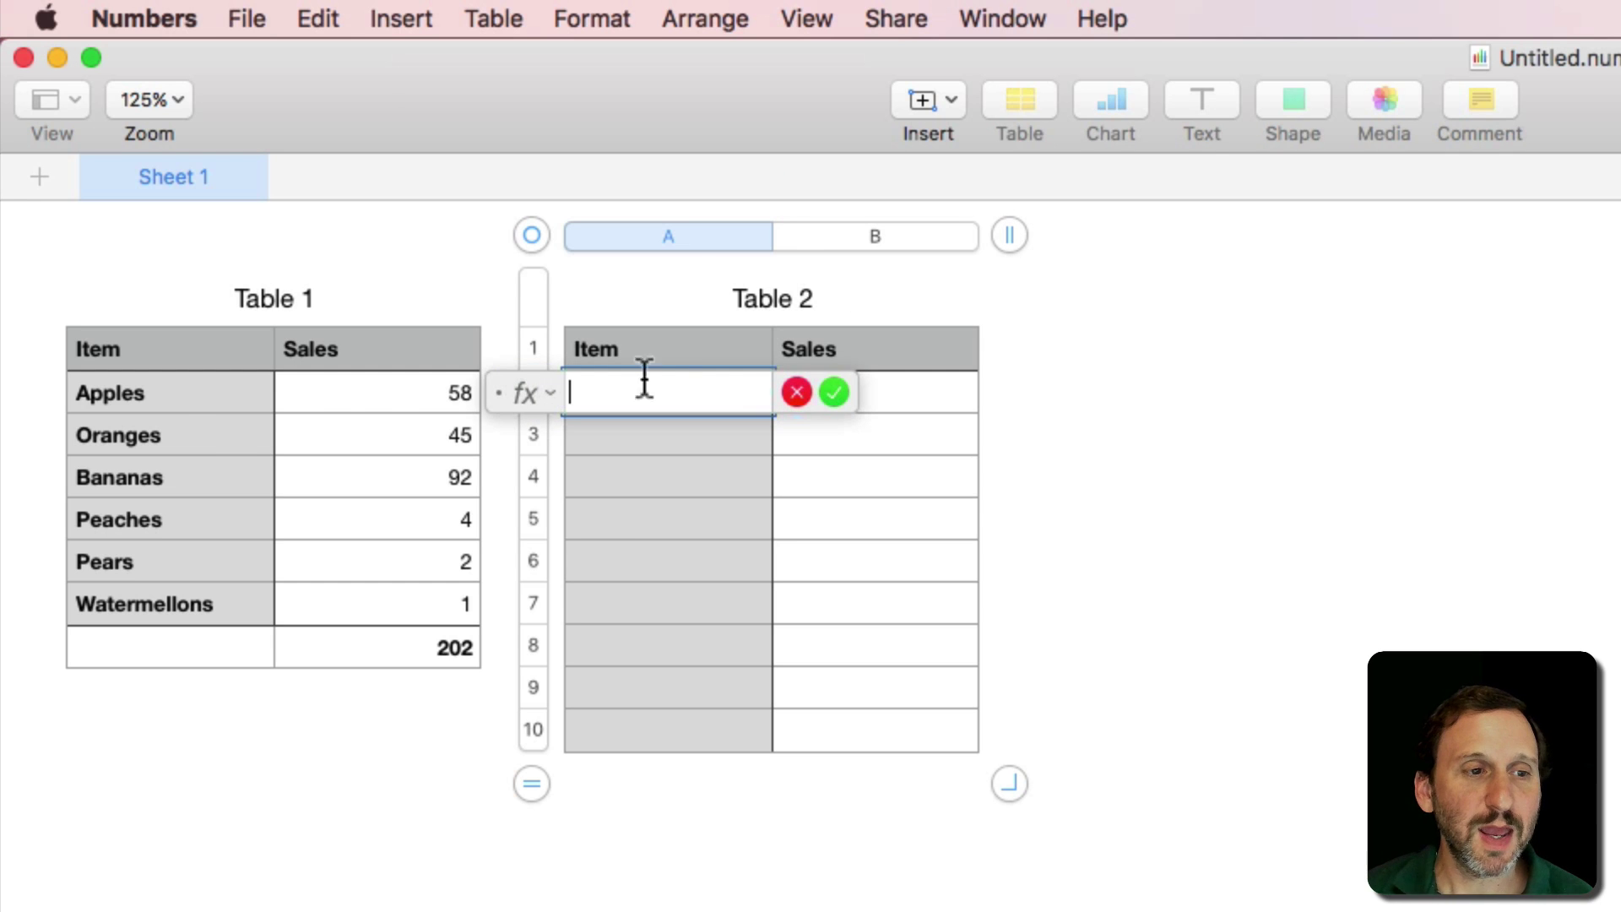
left_click(144, 388)
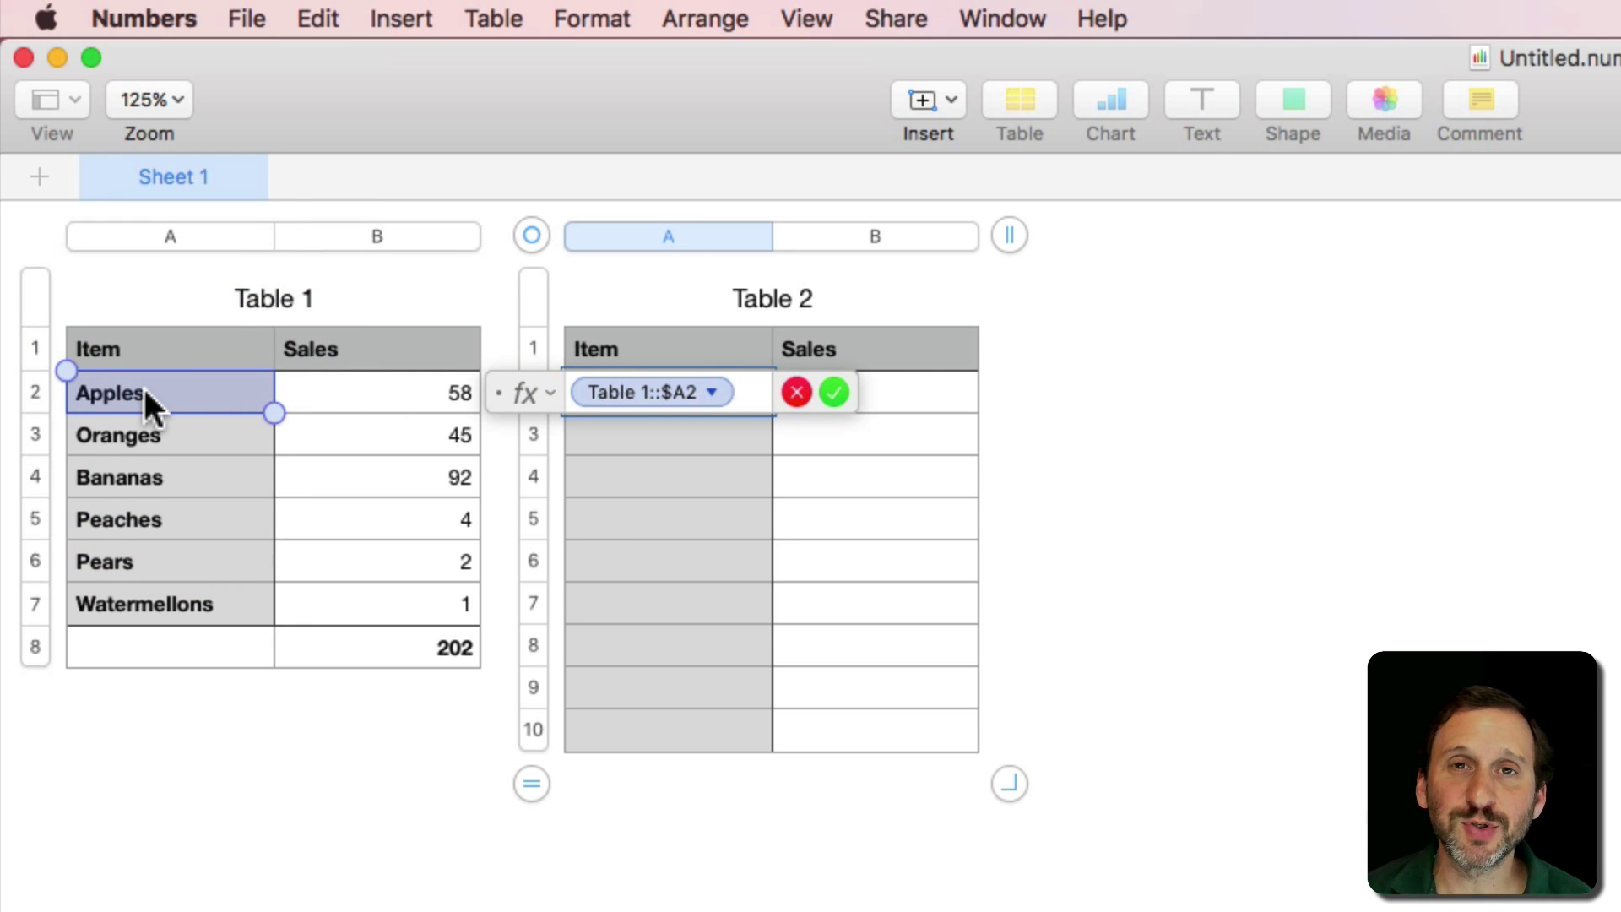
key("Return")
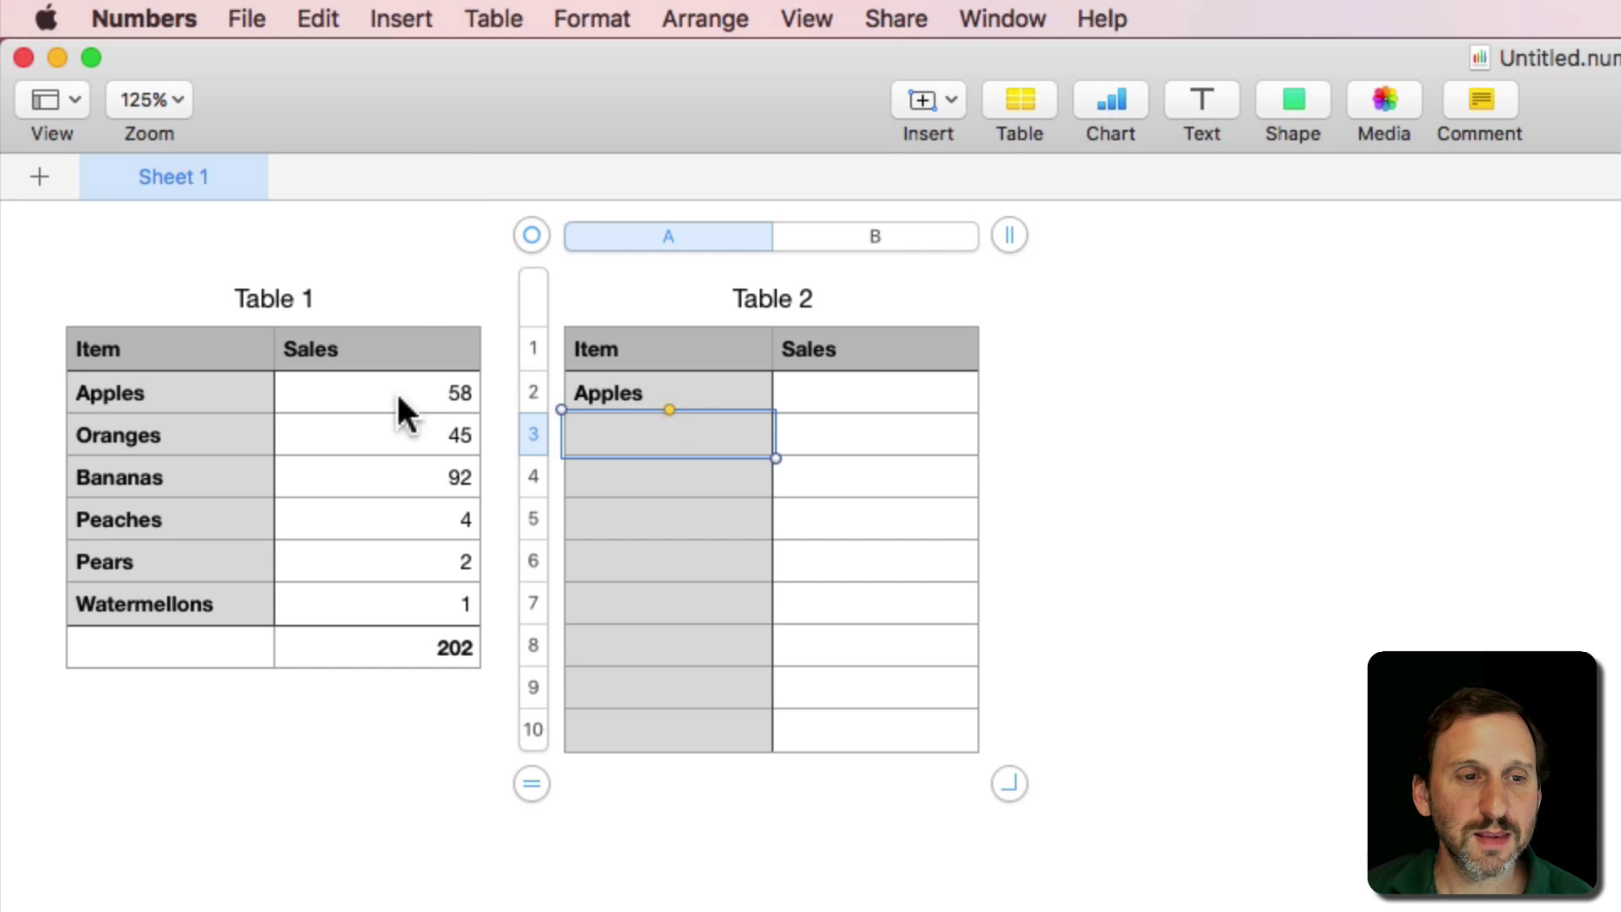
Step: Enter a reference to Table 1's B2 in Table 2's B2, then clear it
left_click(853, 390)
key("=")
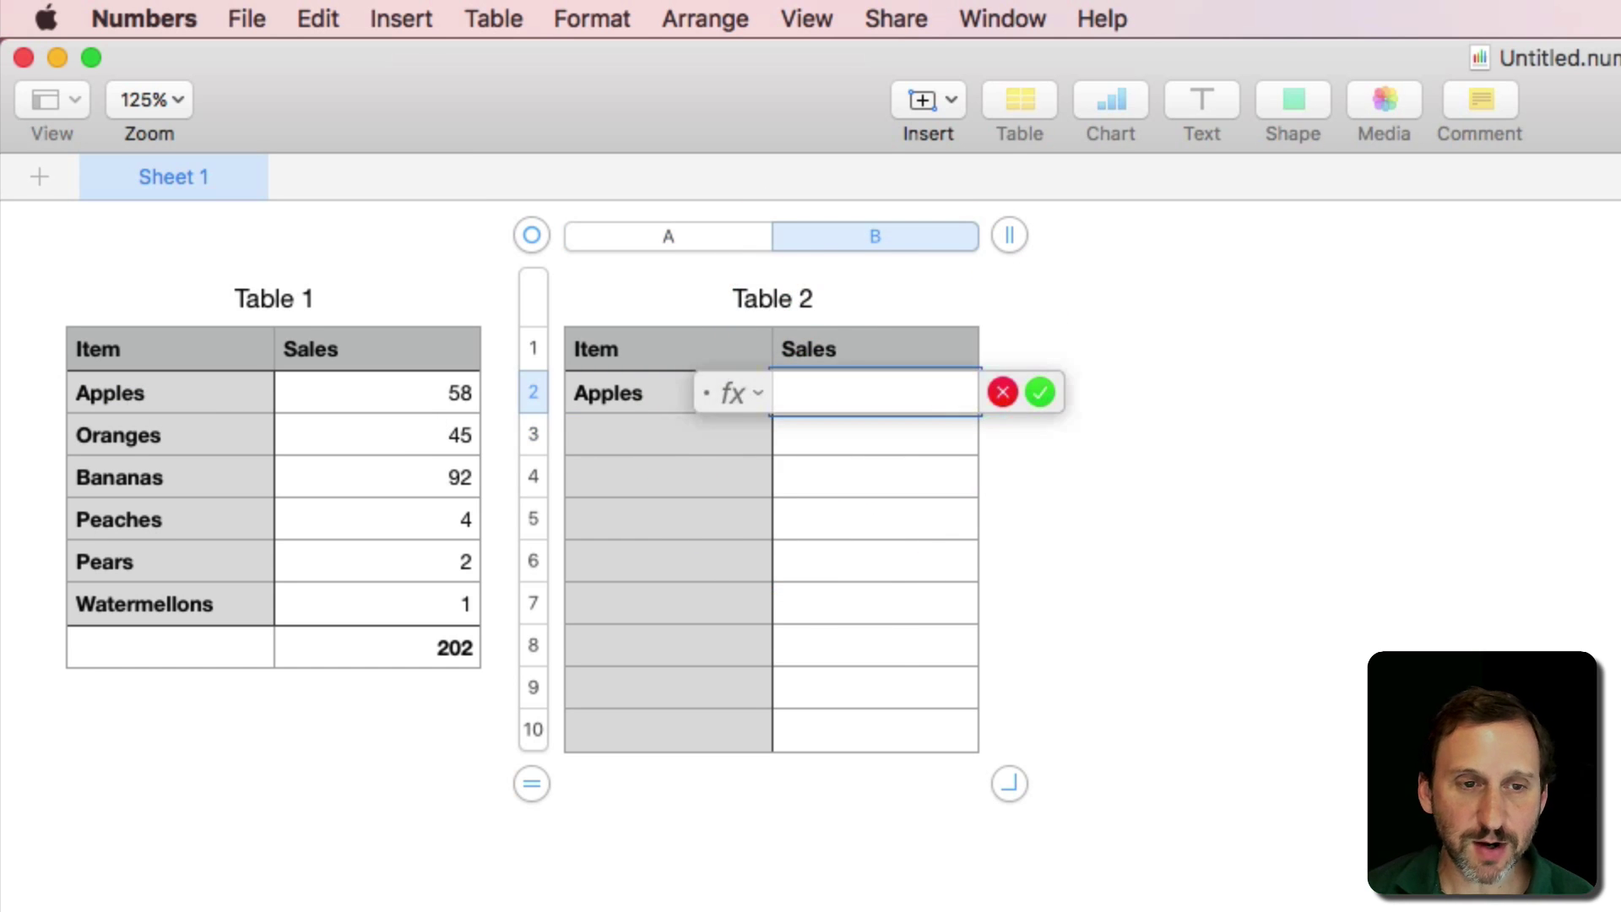
left_click(412, 390)
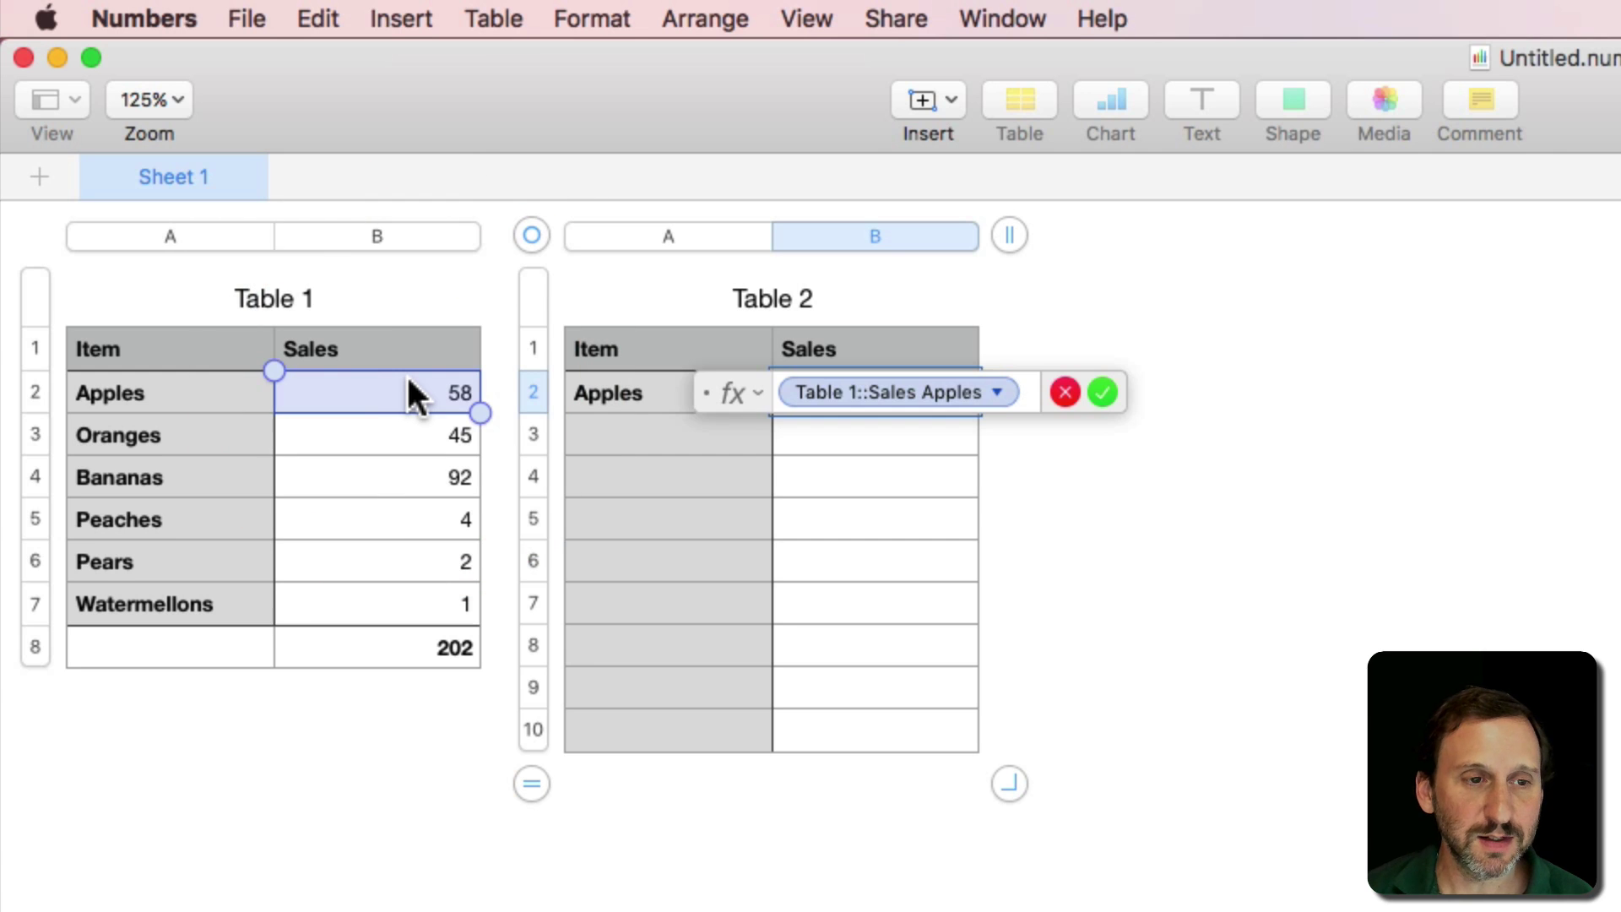
key("Return")
key("Up")
key("BackSpace")
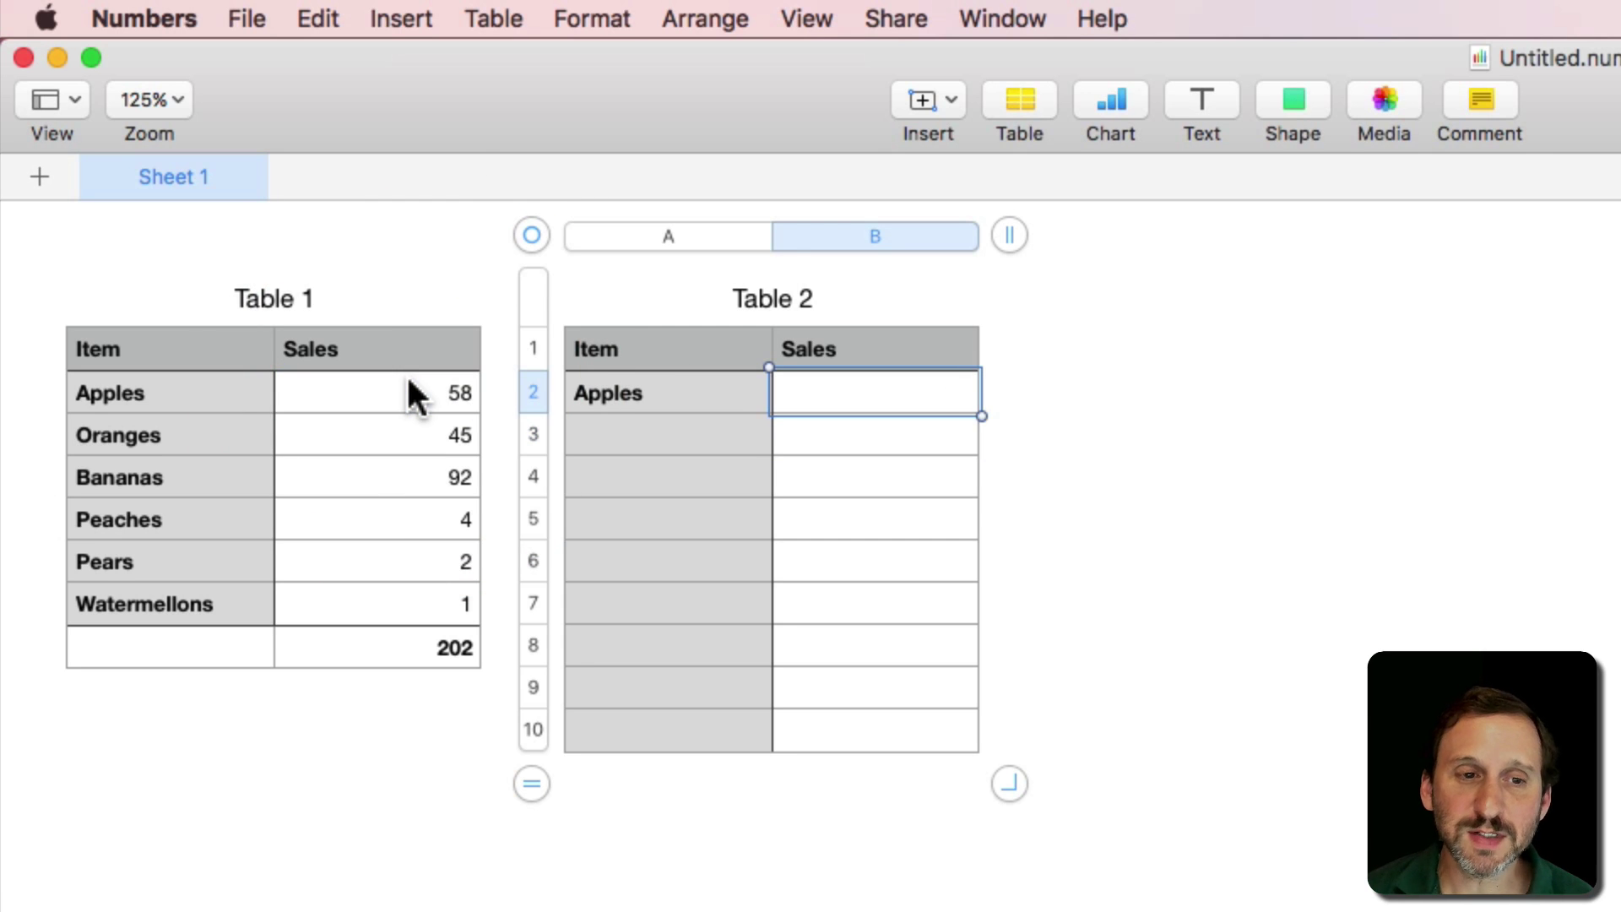
Step: Start an IF in Table 2's B2 dividing Table 1's Apples sales by the locked total $B$8
key("equal")
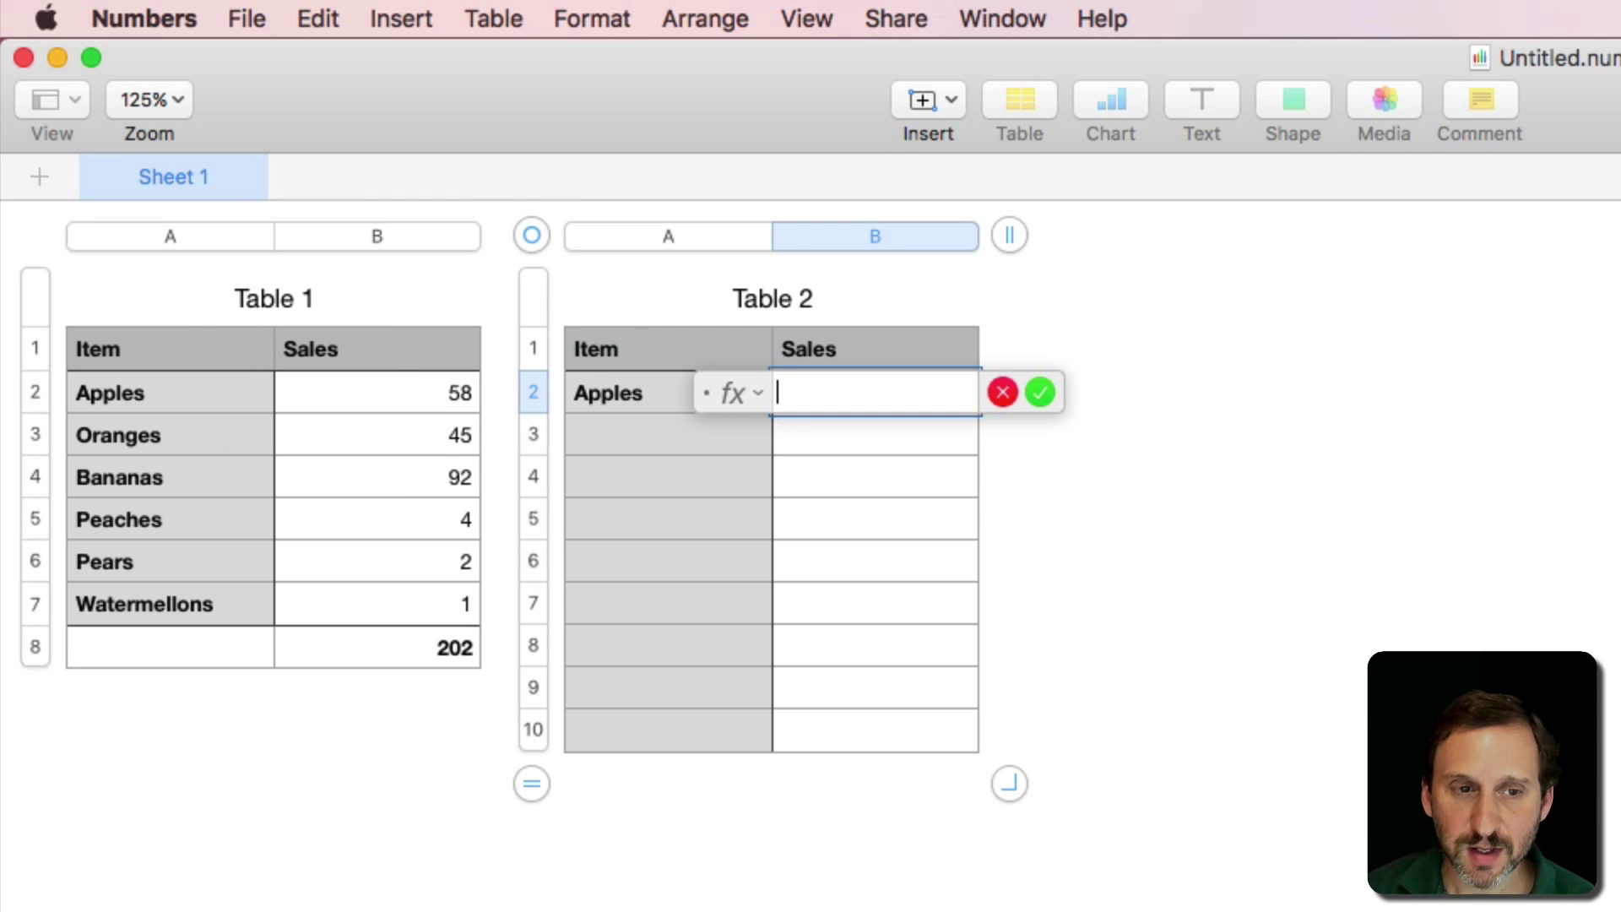
type("i")
key("Return")
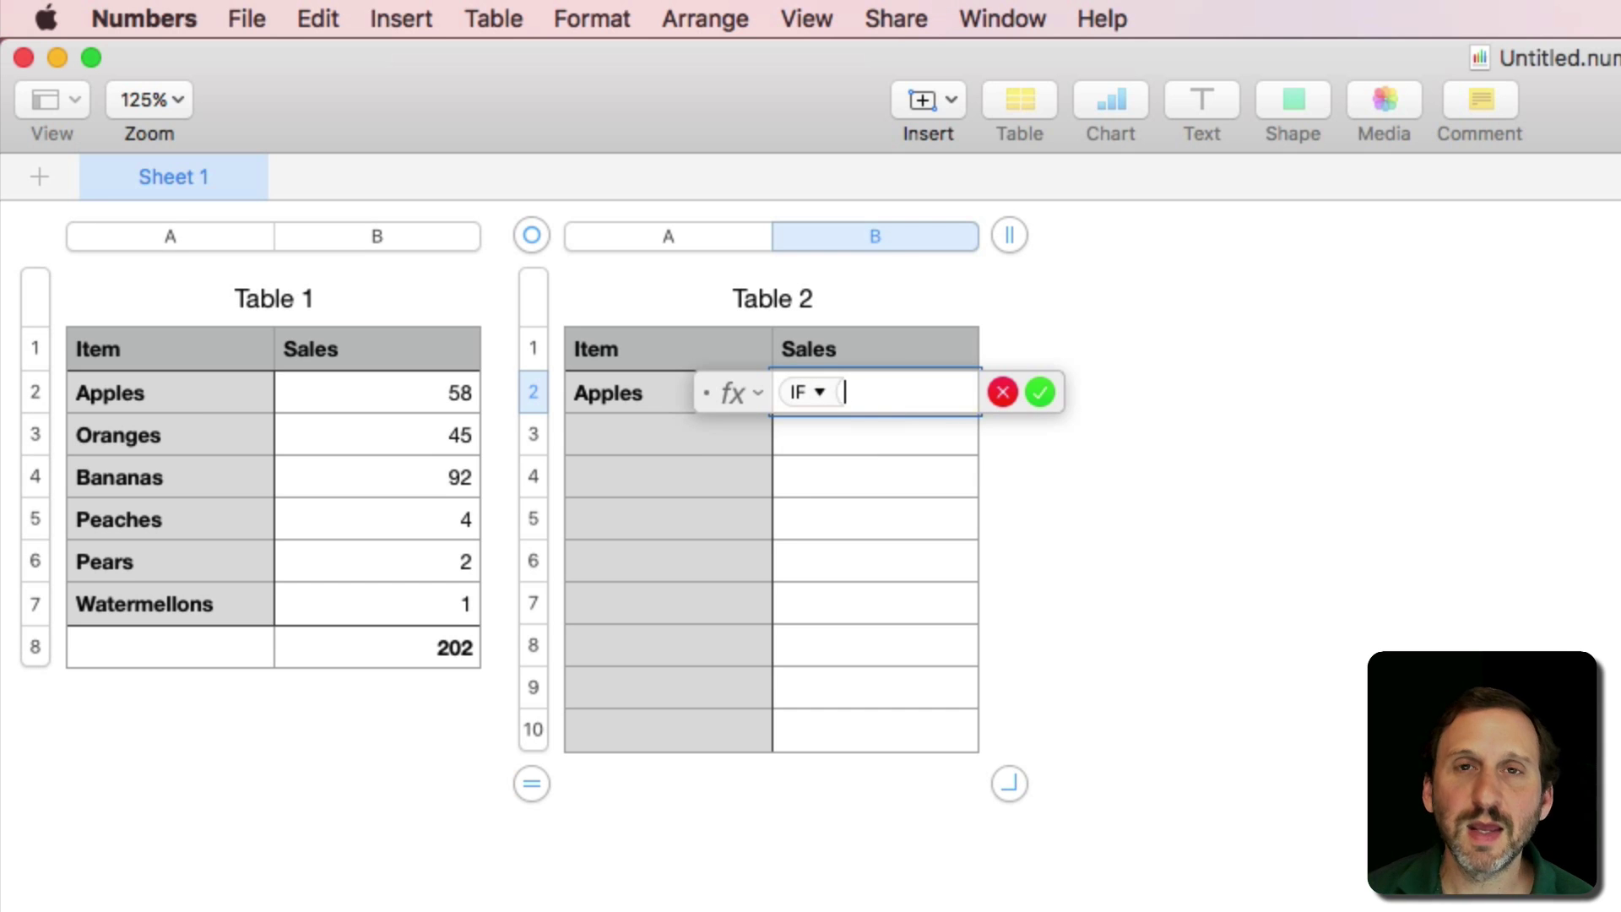
left_click(358, 392)
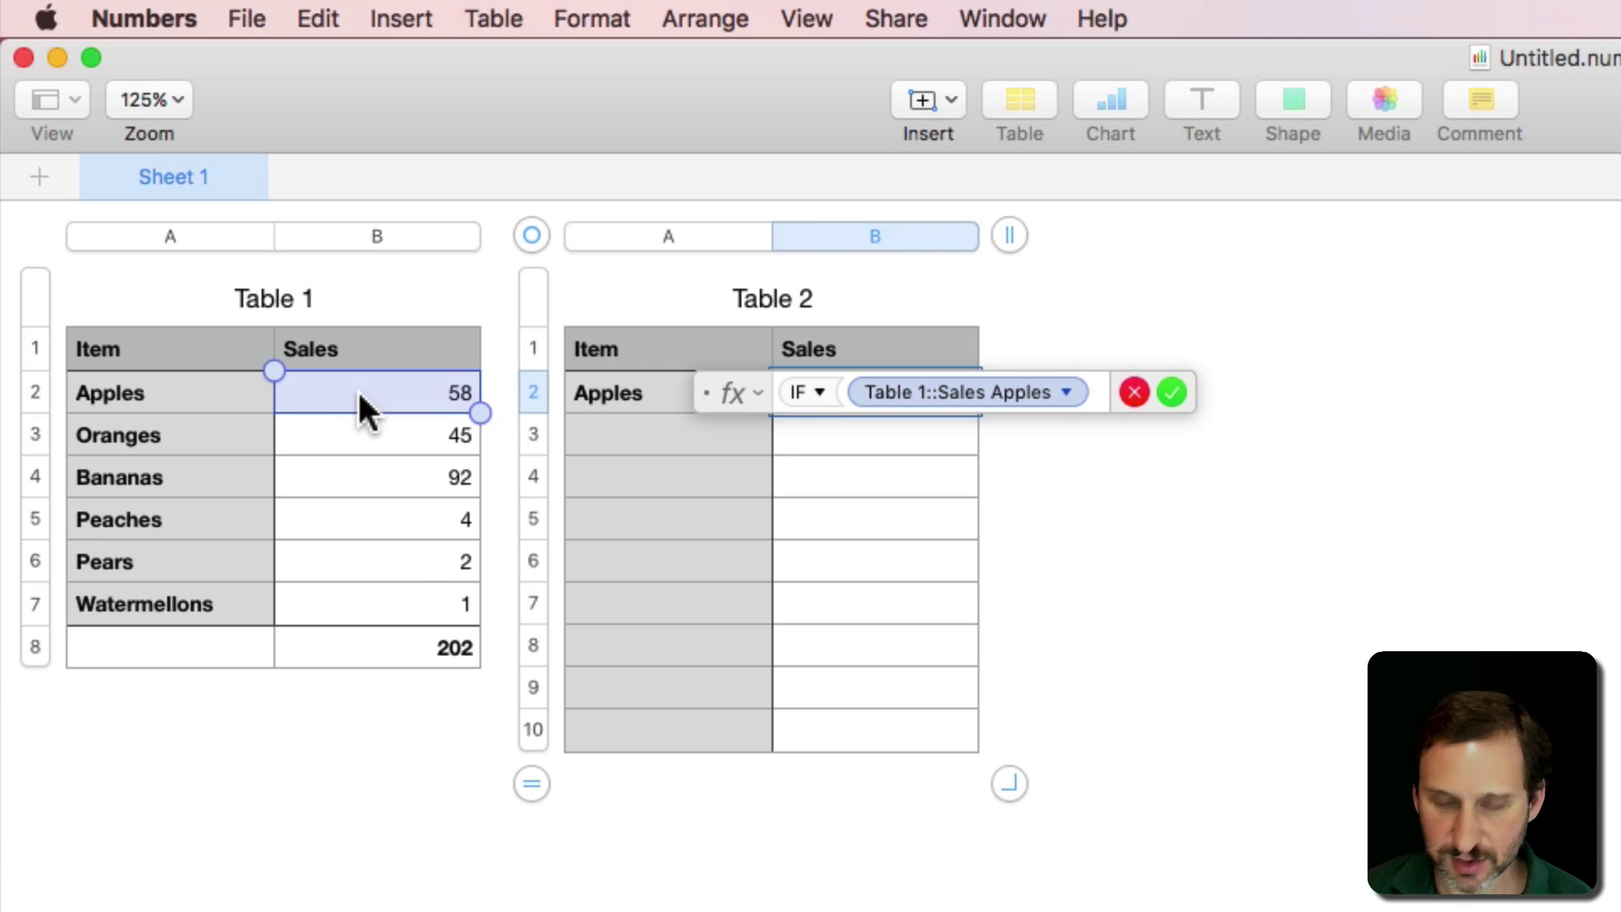
type("+")
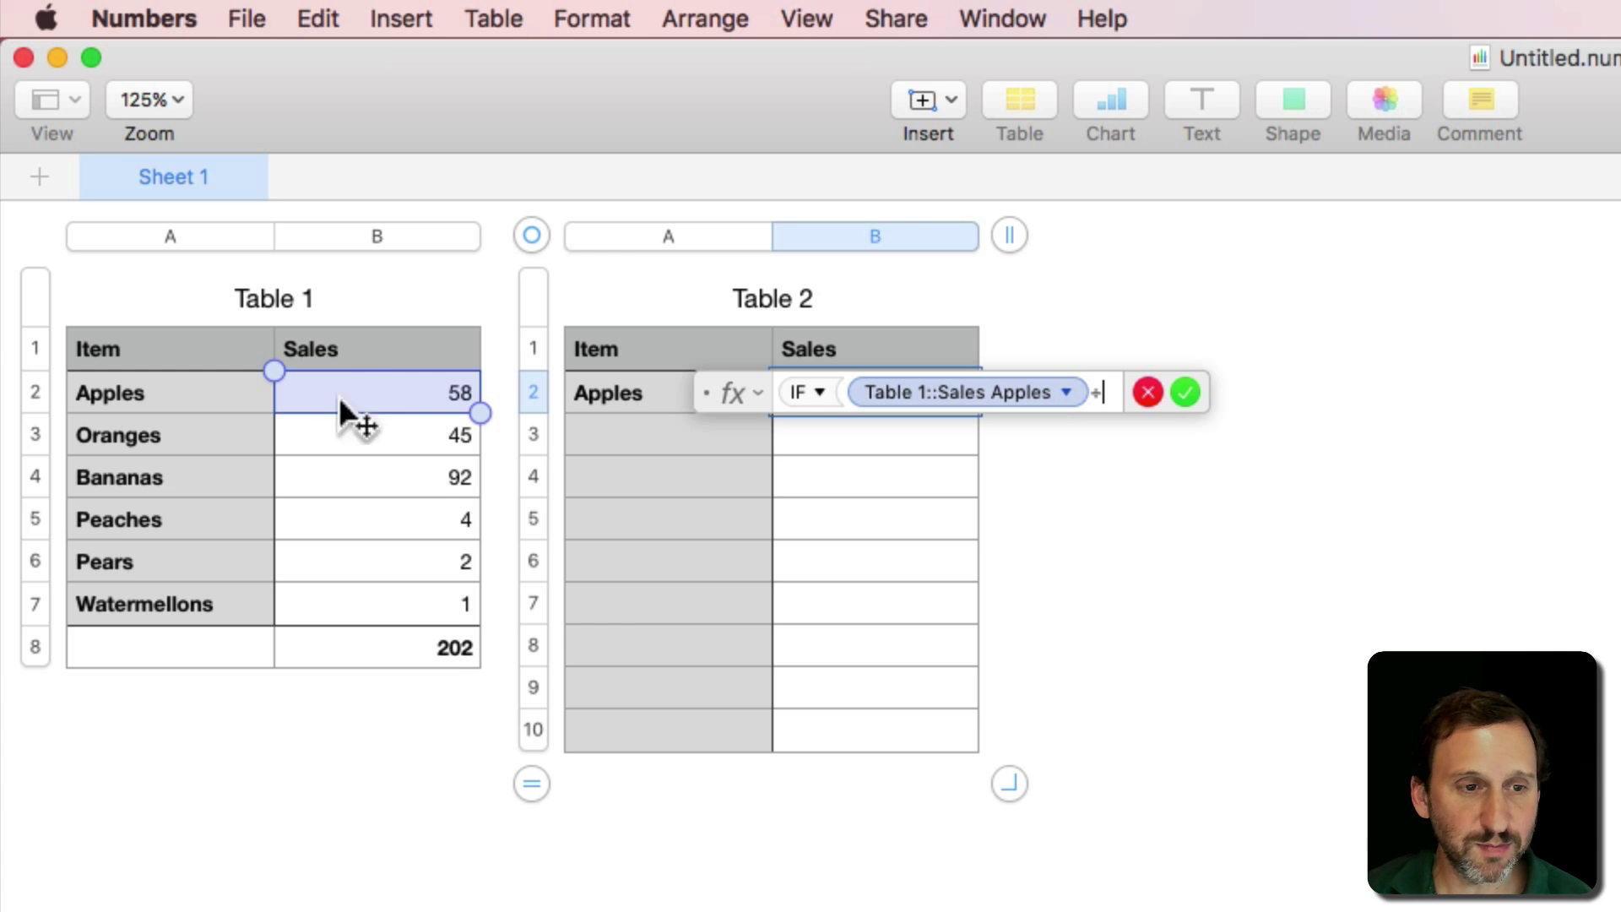
left_click(405, 655)
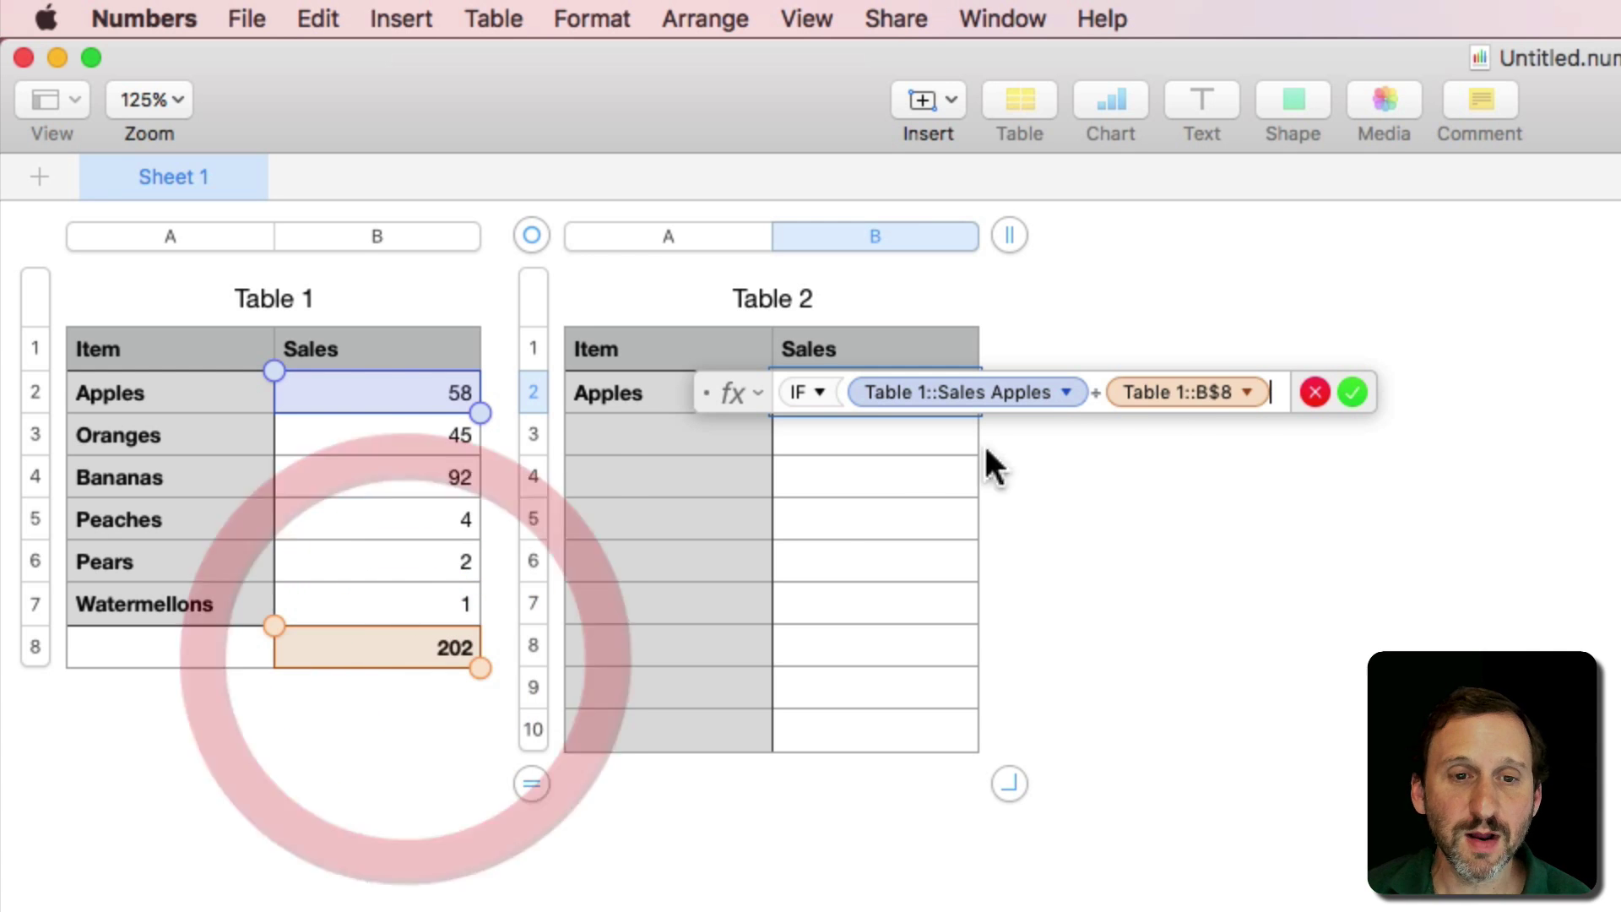
left_click(1247, 391)
left_click(1155, 505)
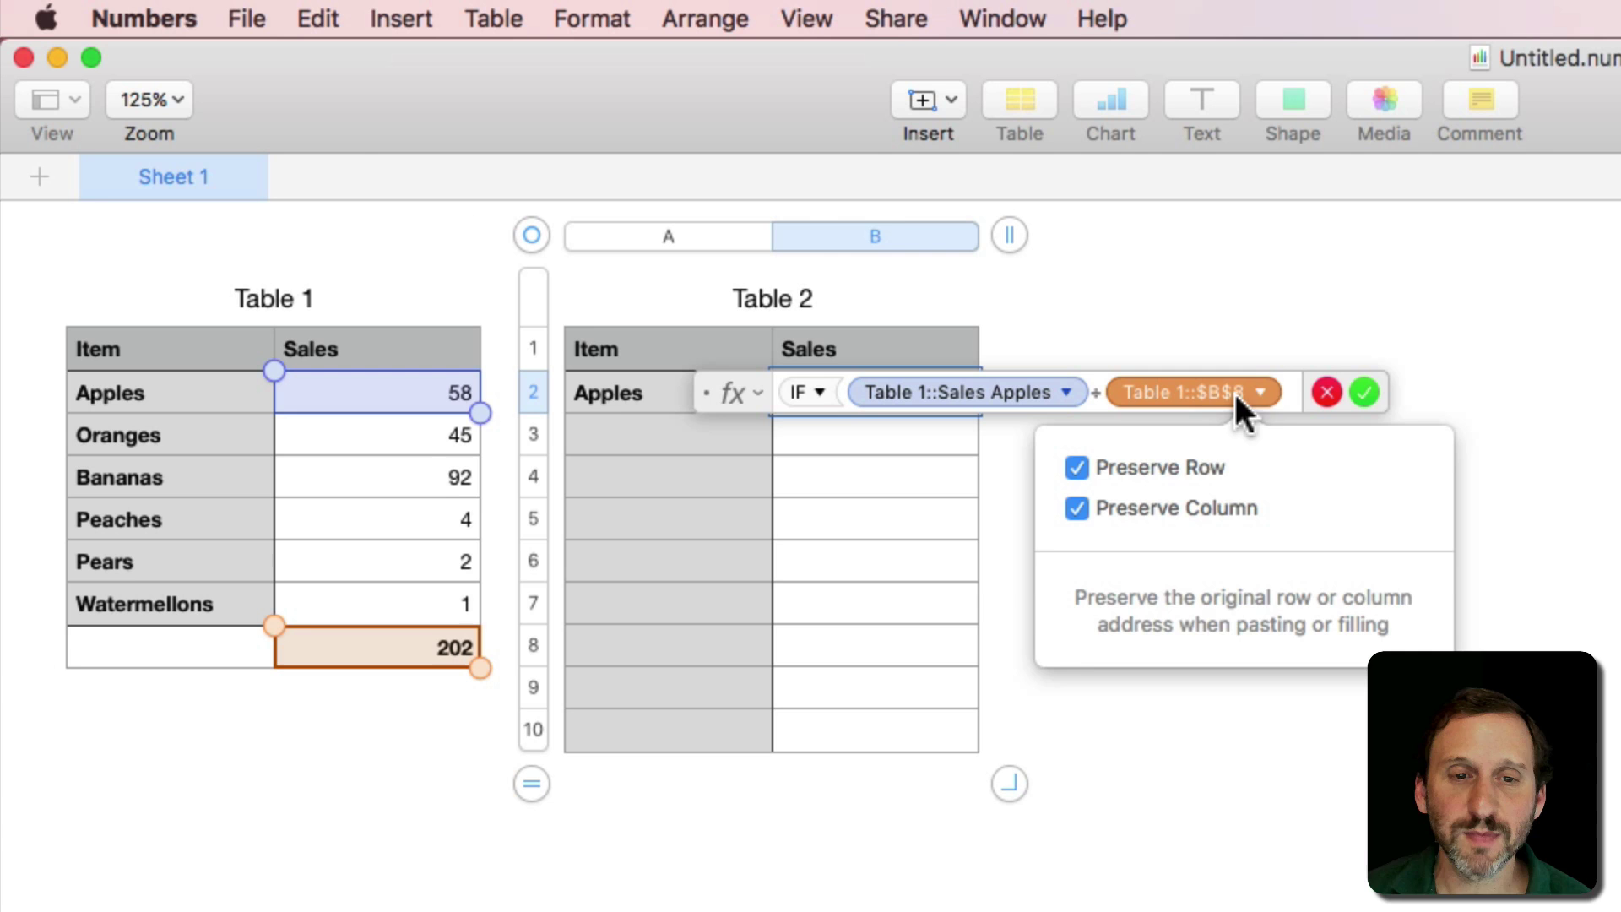
left_click(1291, 394)
Step: Finish the IF with >.1, Apples sales if true, else 0, so B2 shows 58
left_click(1288, 393)
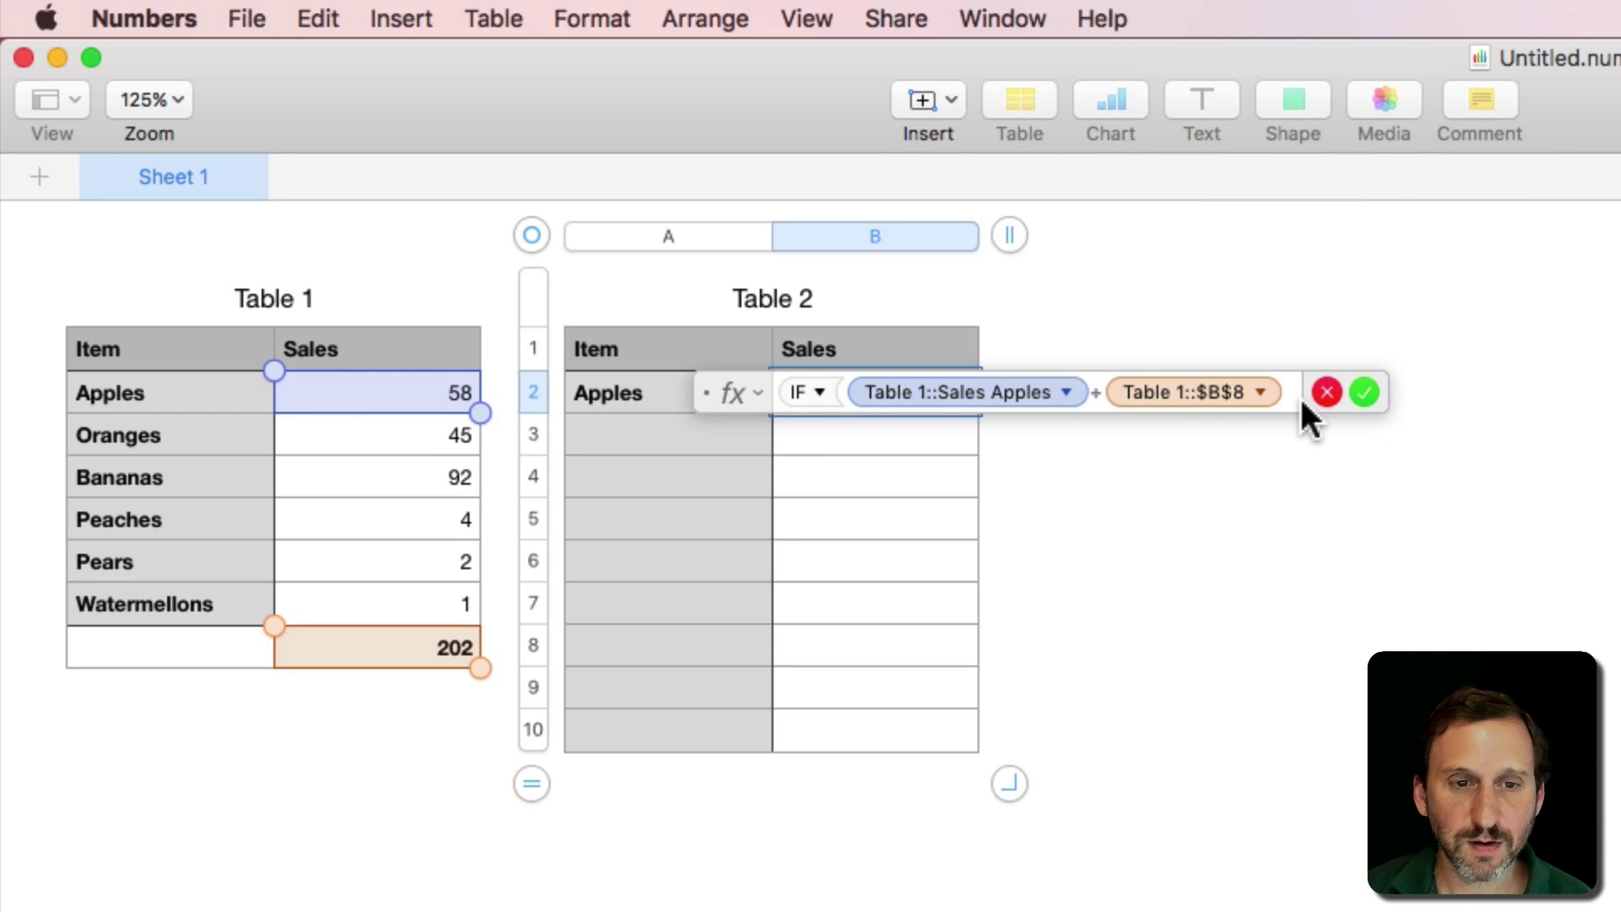
type(">.")
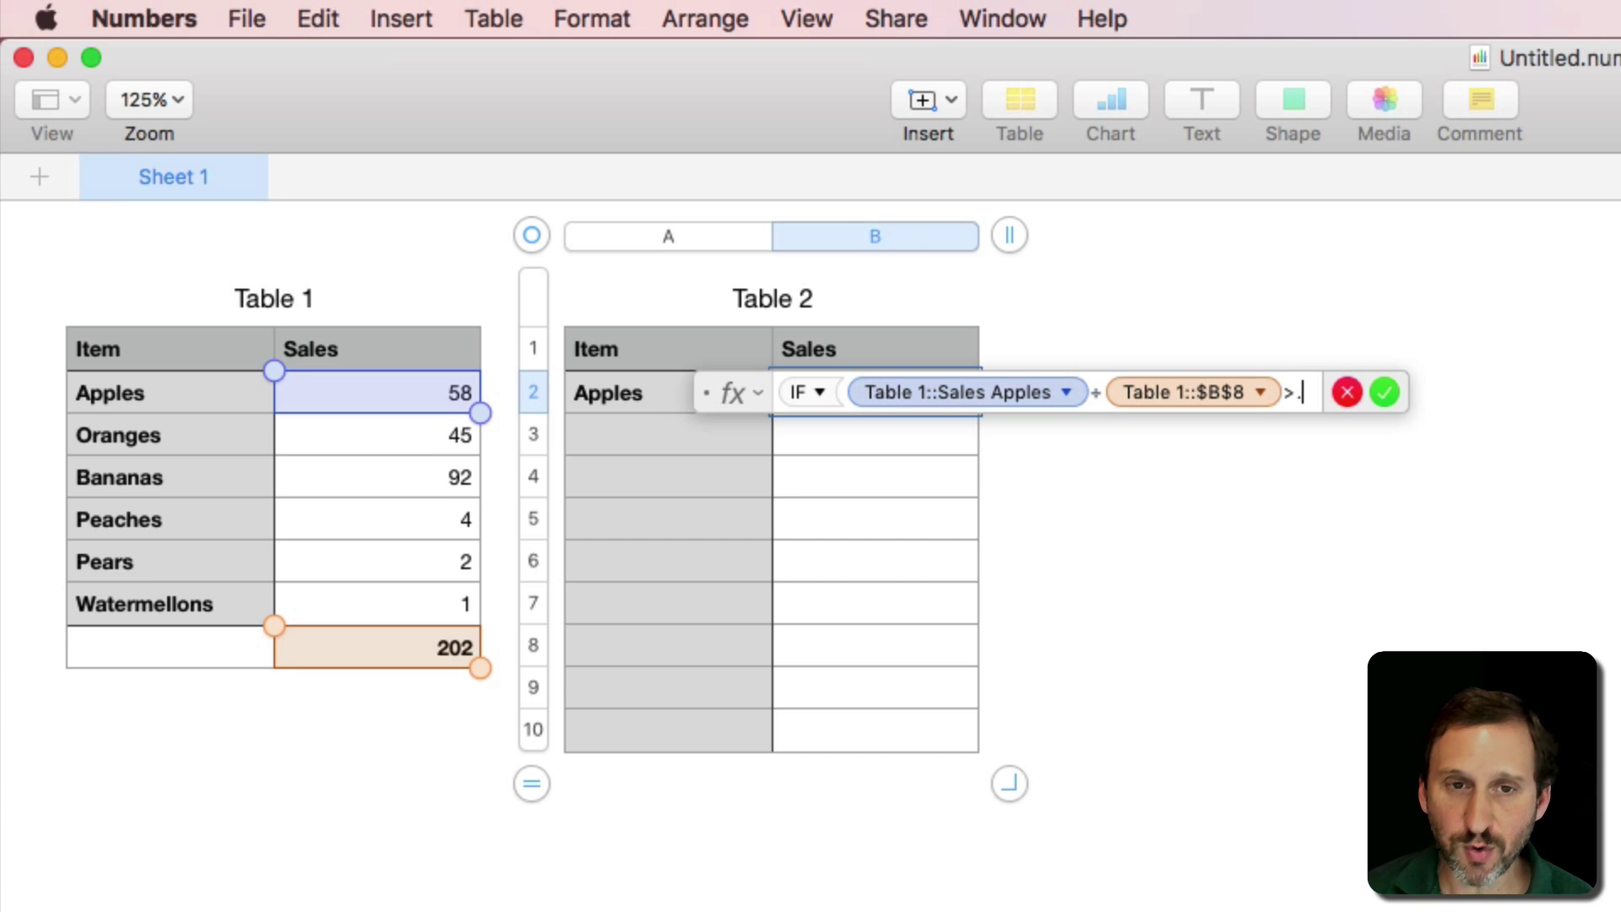
type("1")
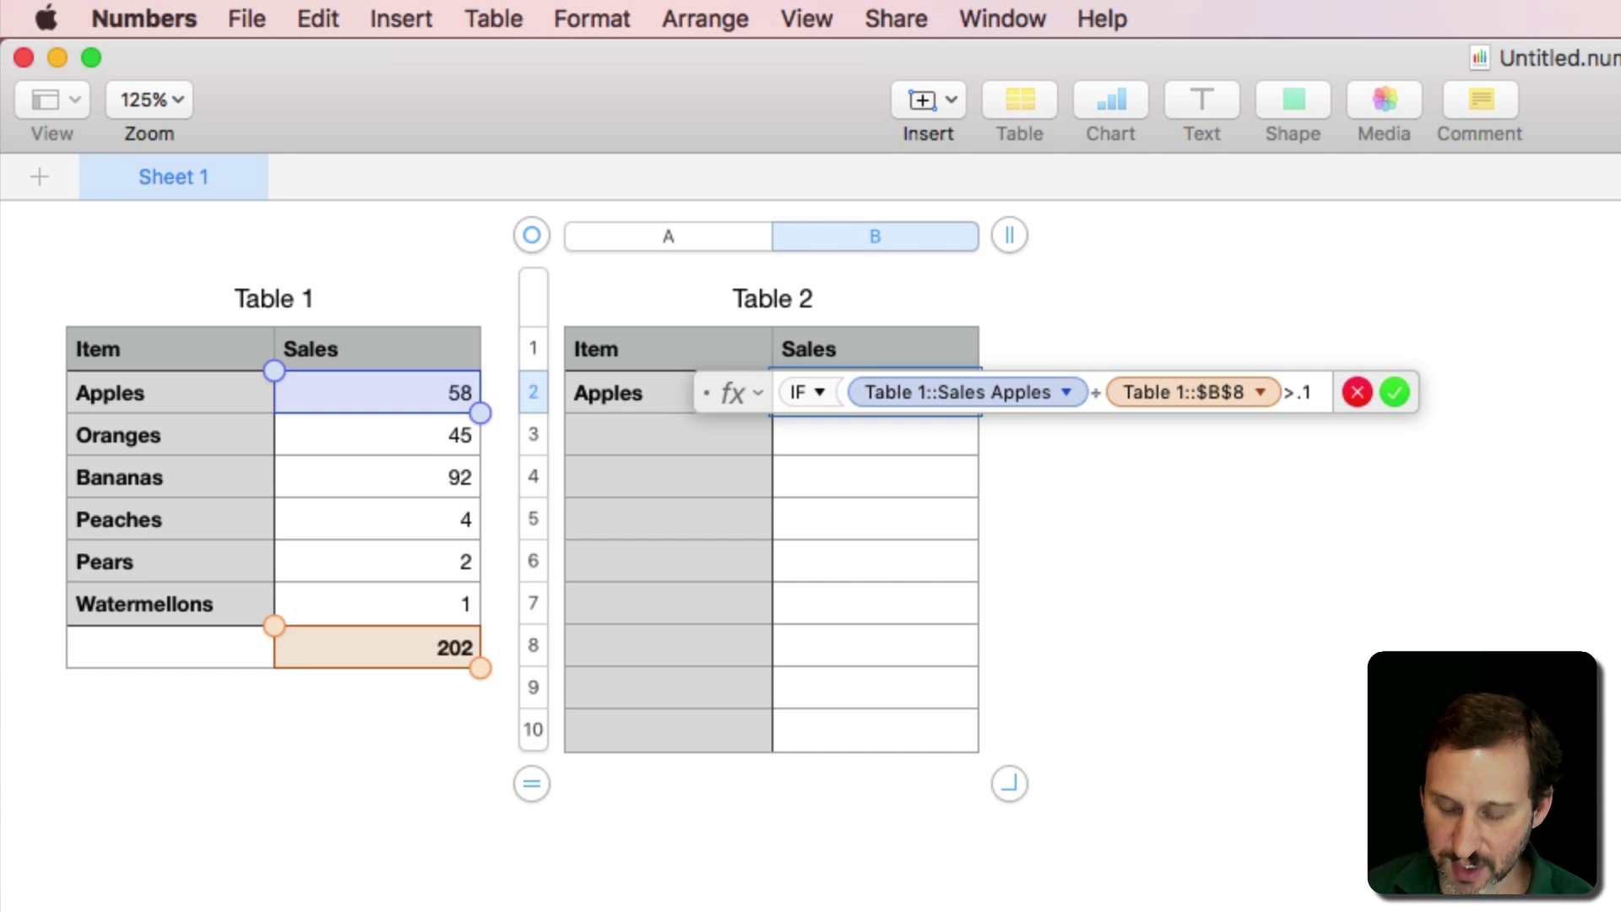
type(",")
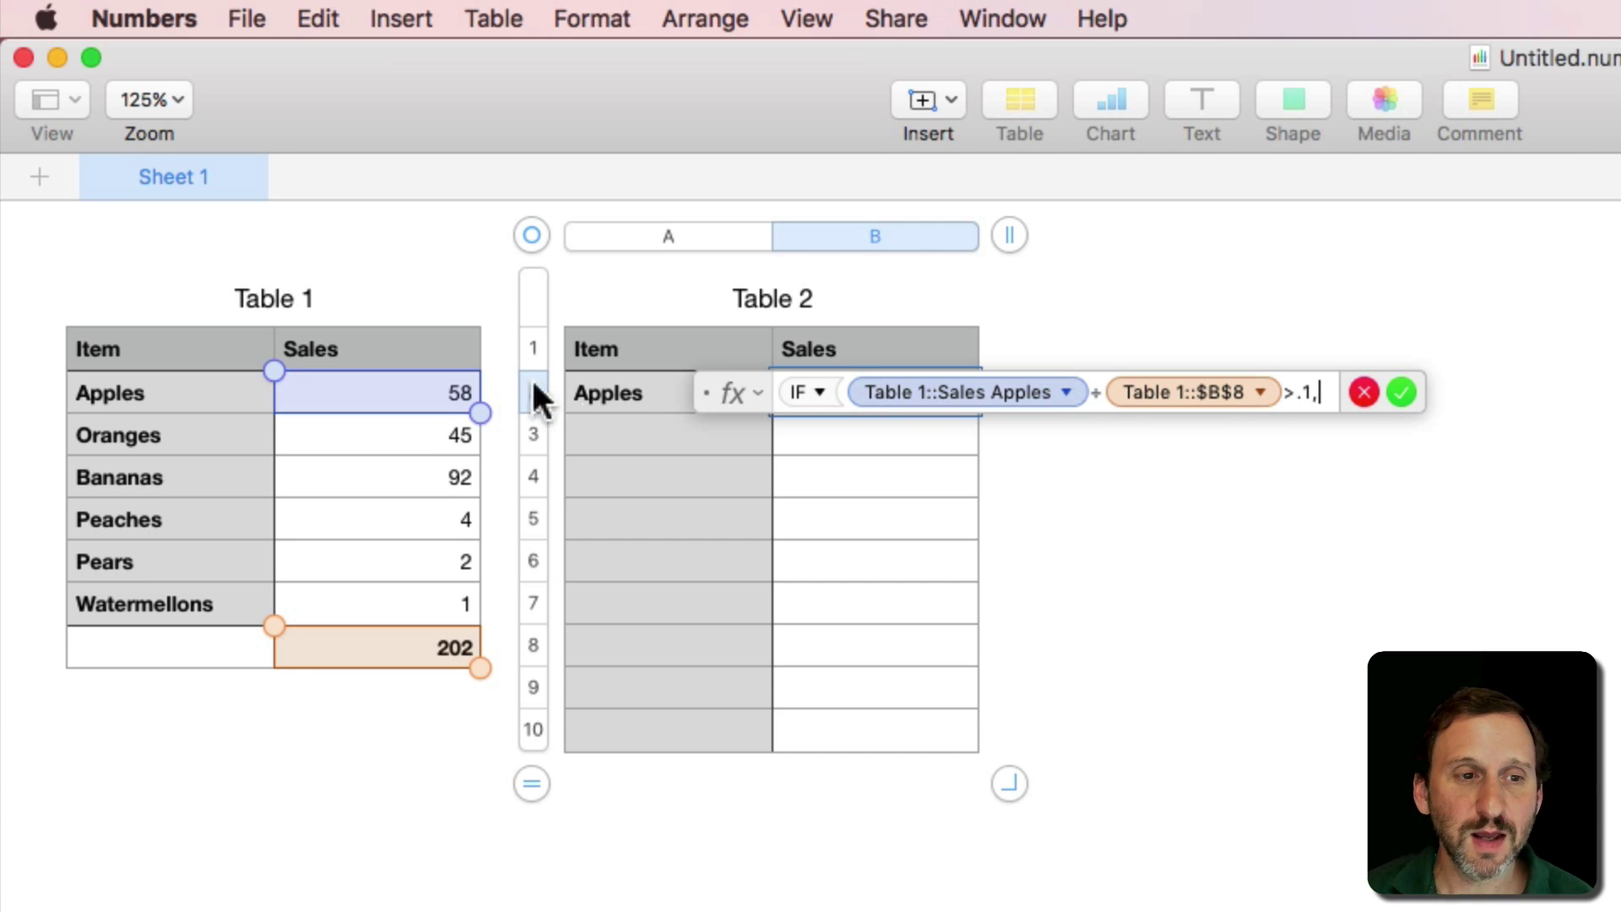
left_click(399, 385)
type(",0")
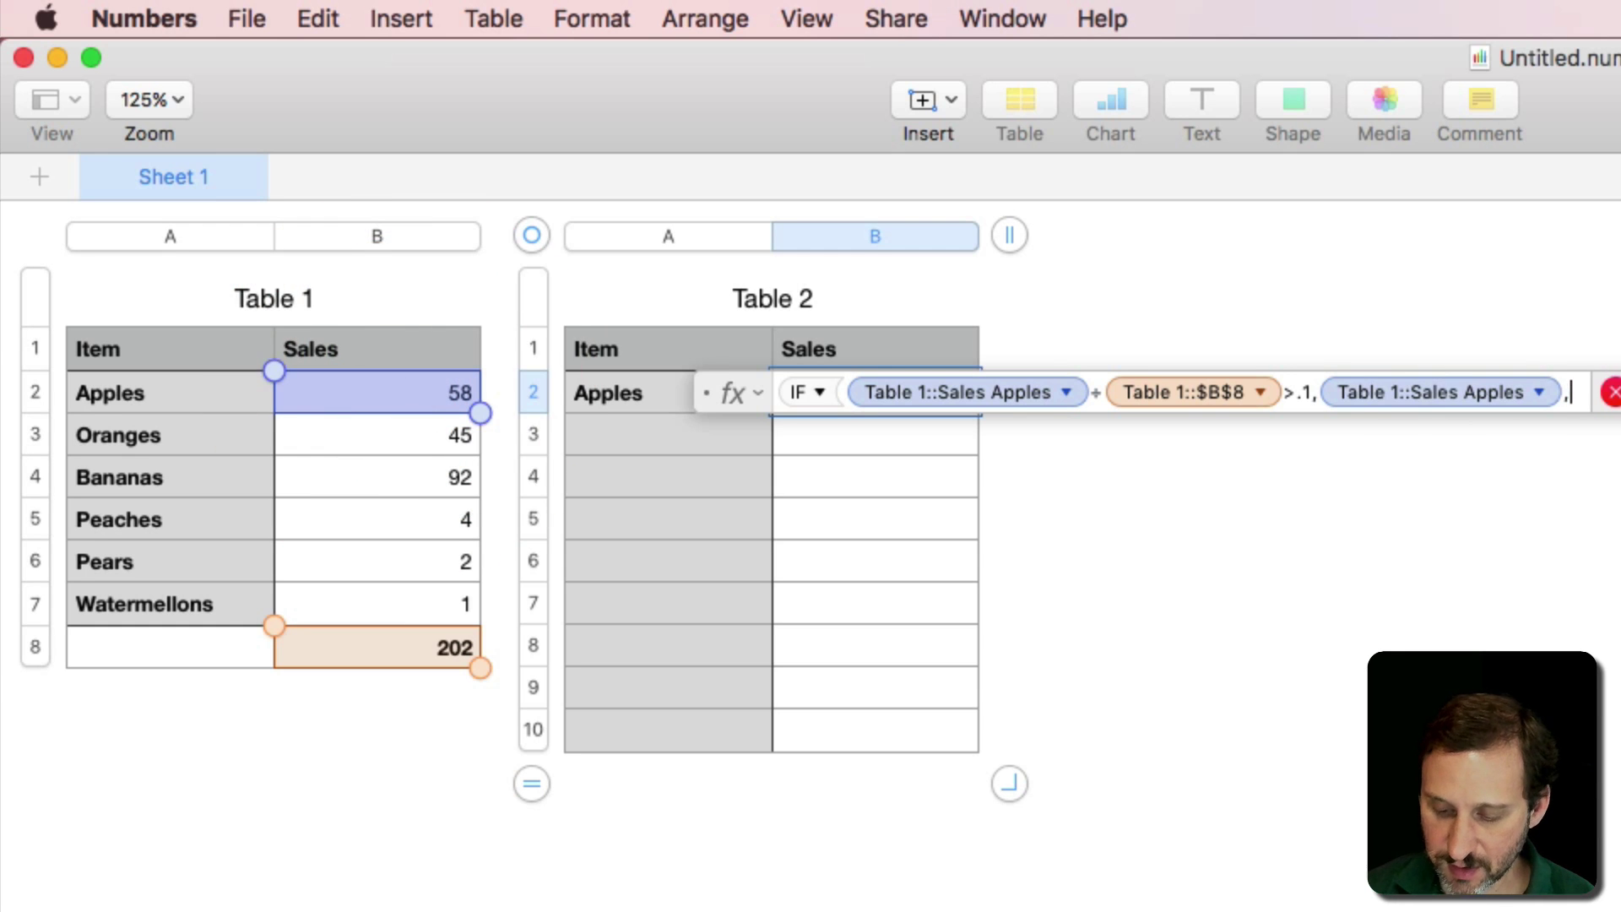
type(")")
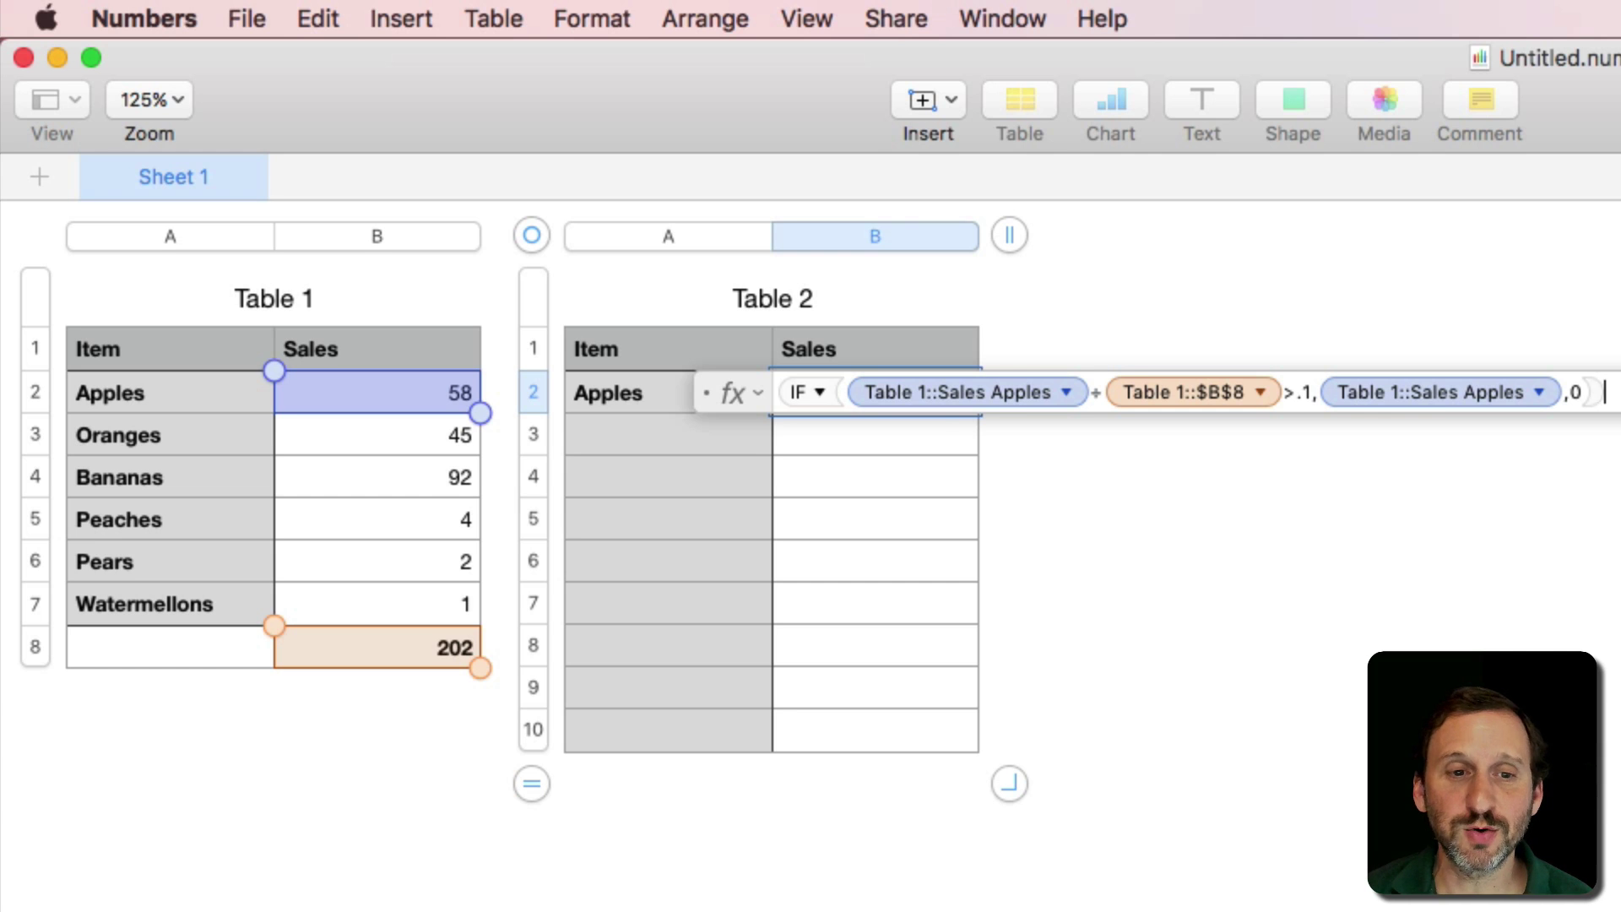
key("Return")
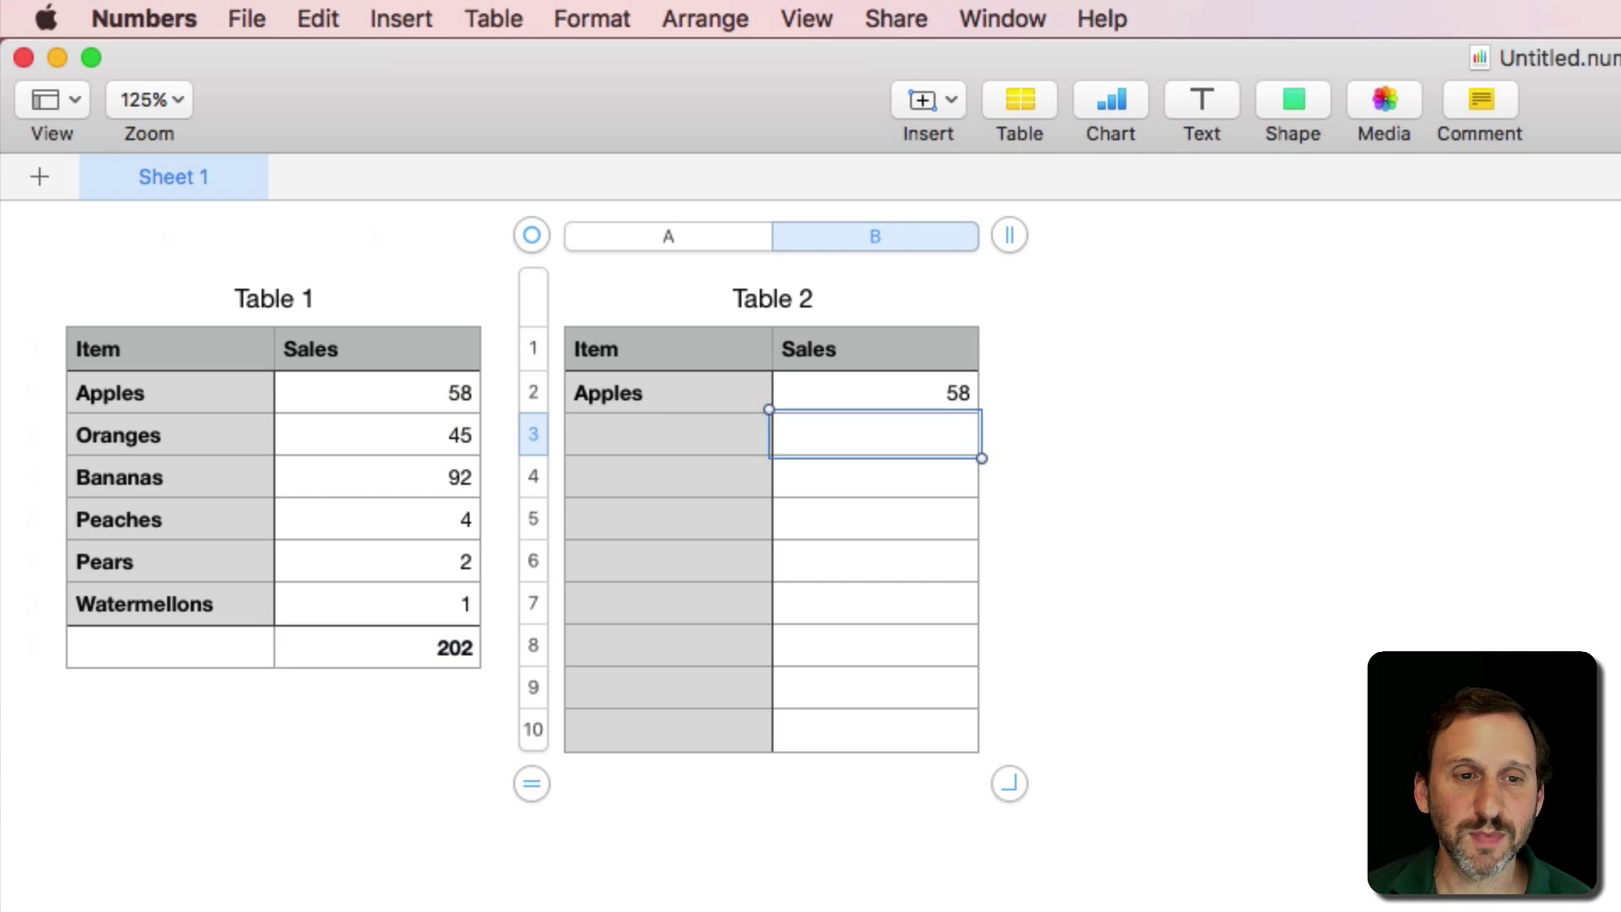
Step: Paste the Apples row formulas into Table 2's Oranges through Watermellons rows
left_click(632, 384)
left_click(855, 382, "shift")
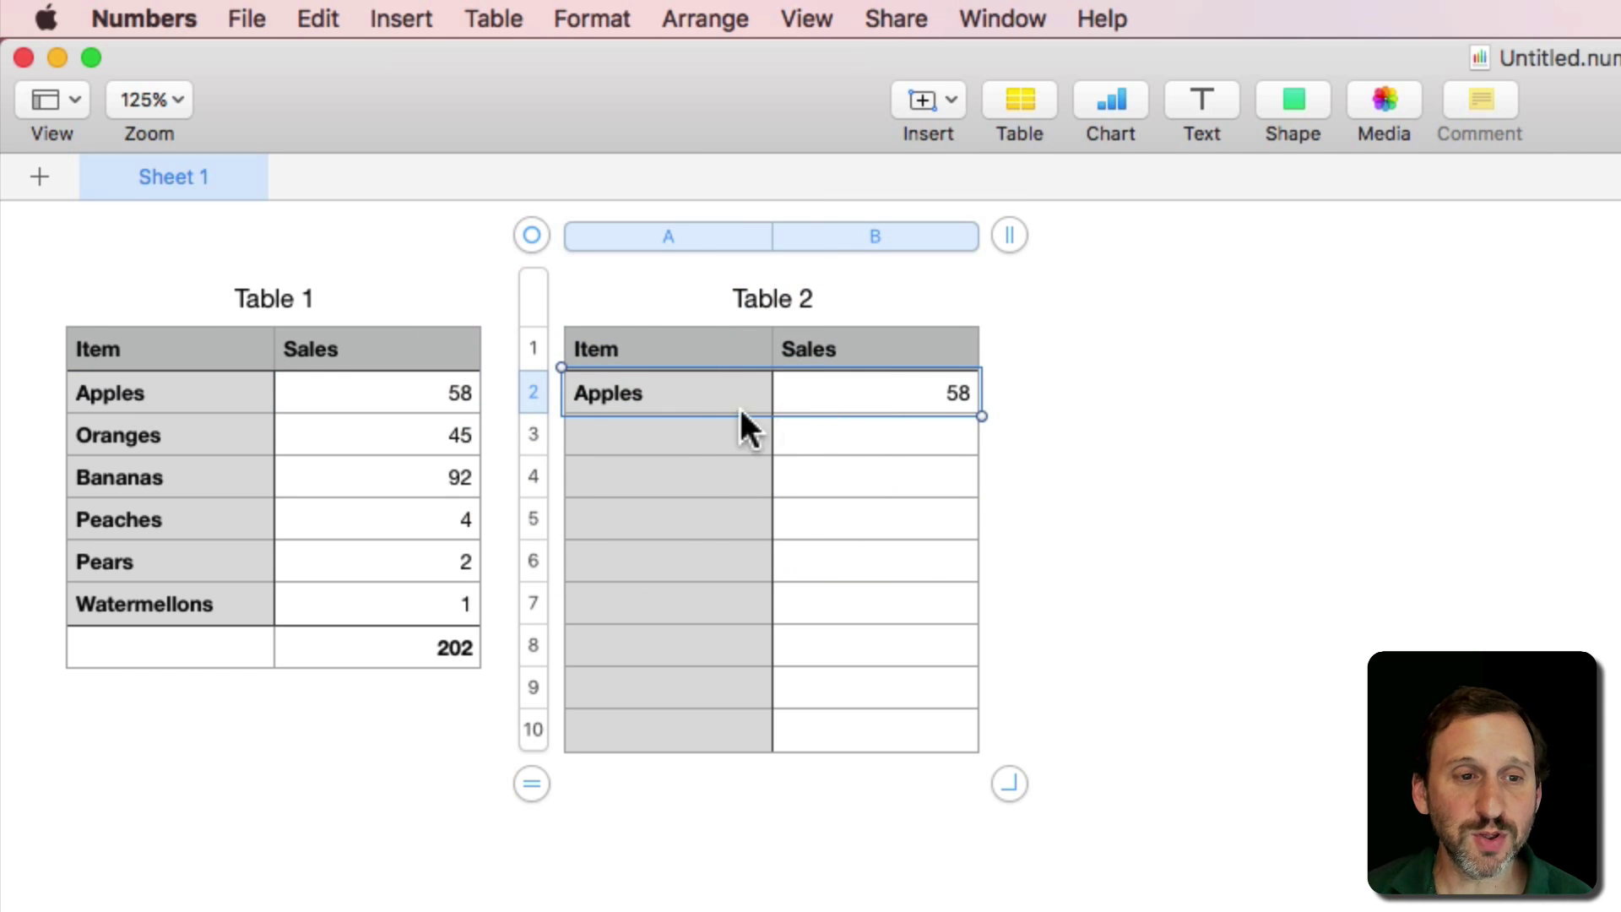
left_click(648, 436)
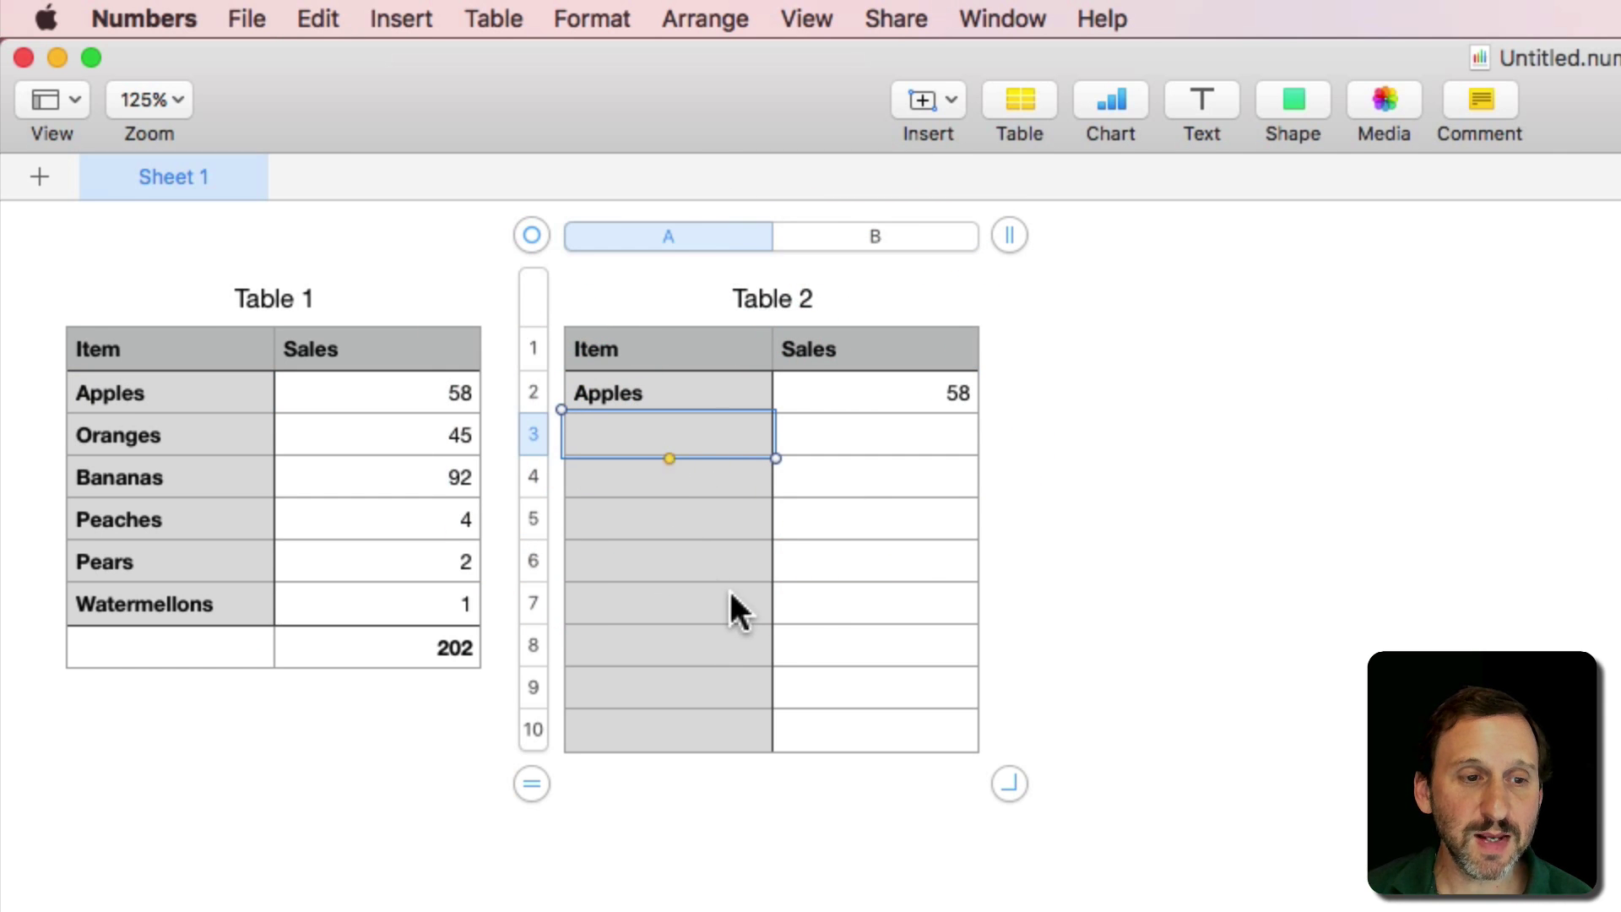
left_click(898, 604, "shift")
type("Oranges\t45 Bananas\t92 Peaches\t0 Pears\t0 Watermellons\t0")
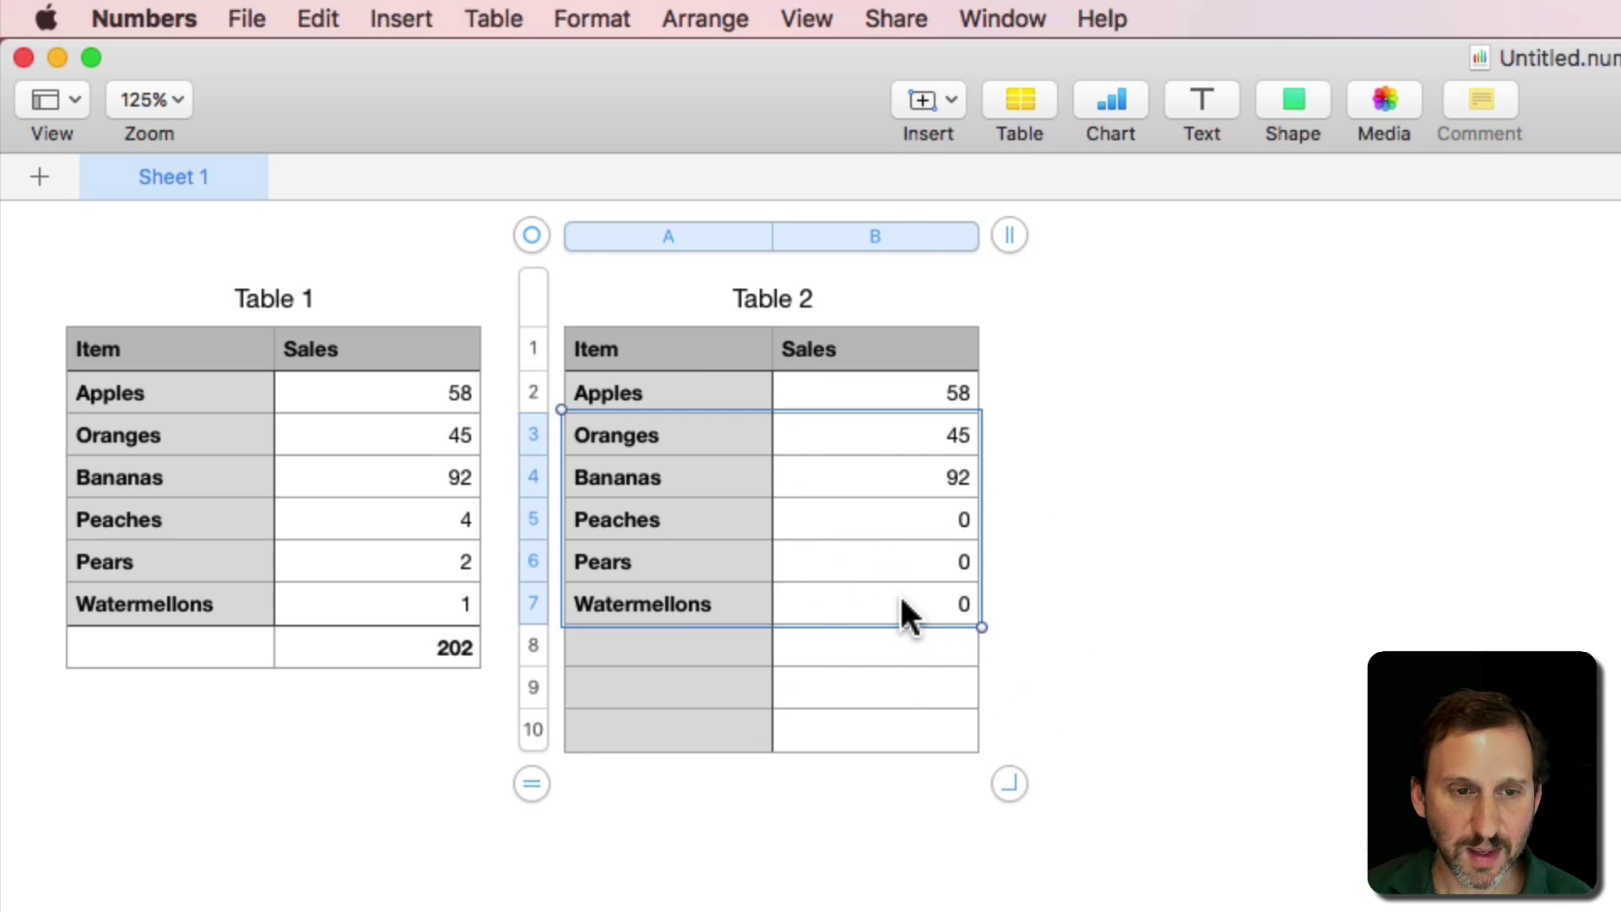
Step: Verify each row: Oranges 45, Bananas 92, and Peaches, Pears, Watermellons 0
left_click(915, 434)
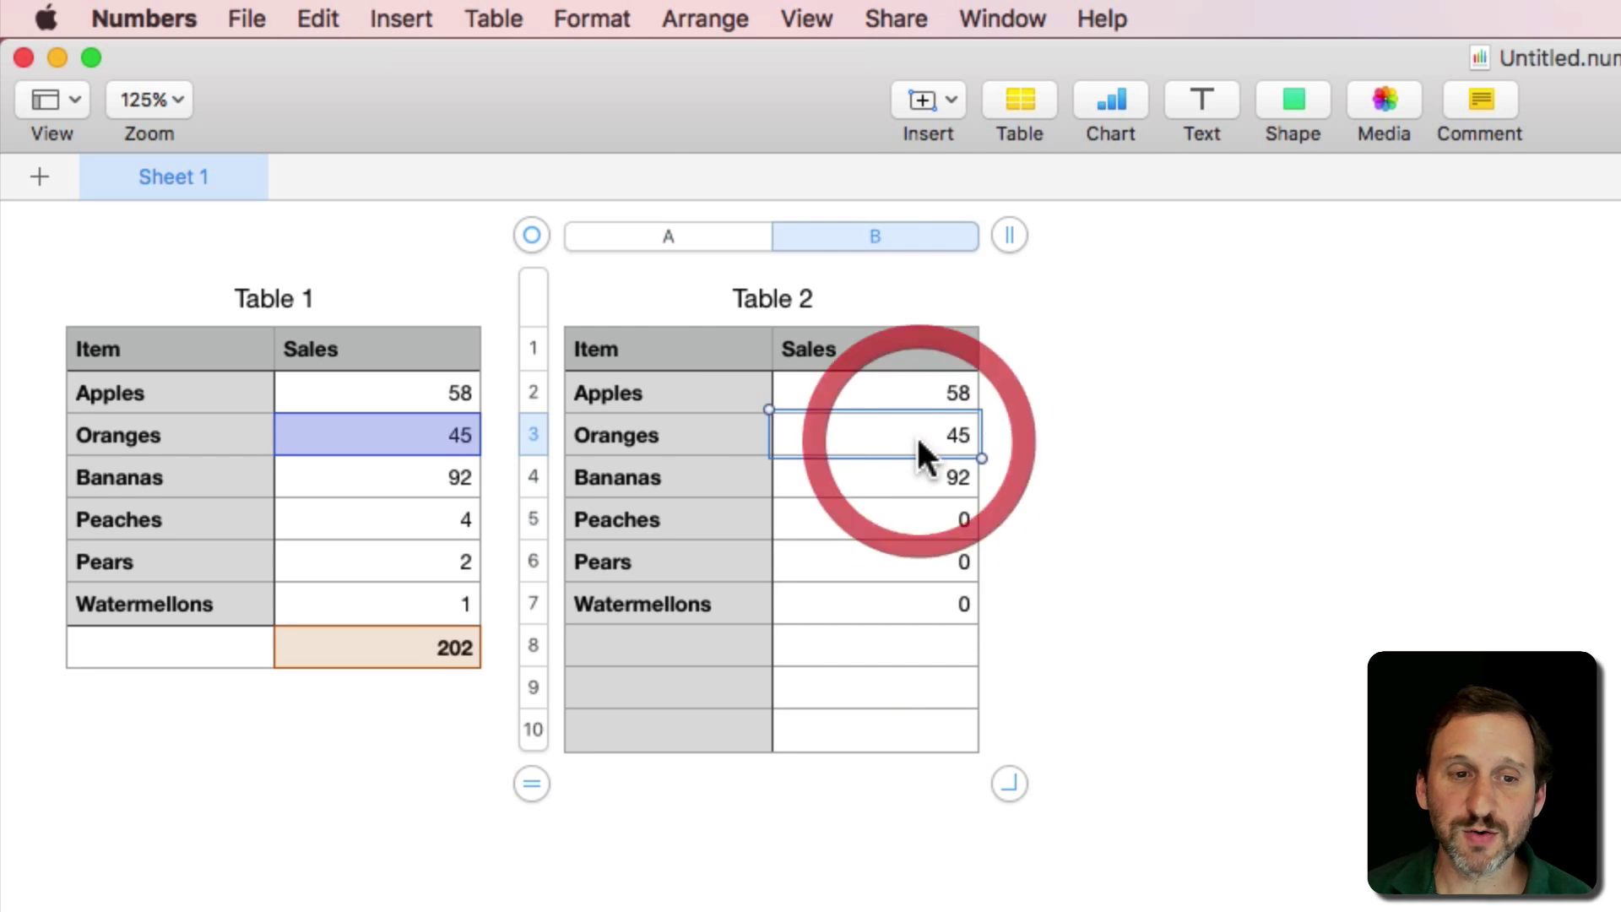
left_click(676, 475)
left_click(910, 476)
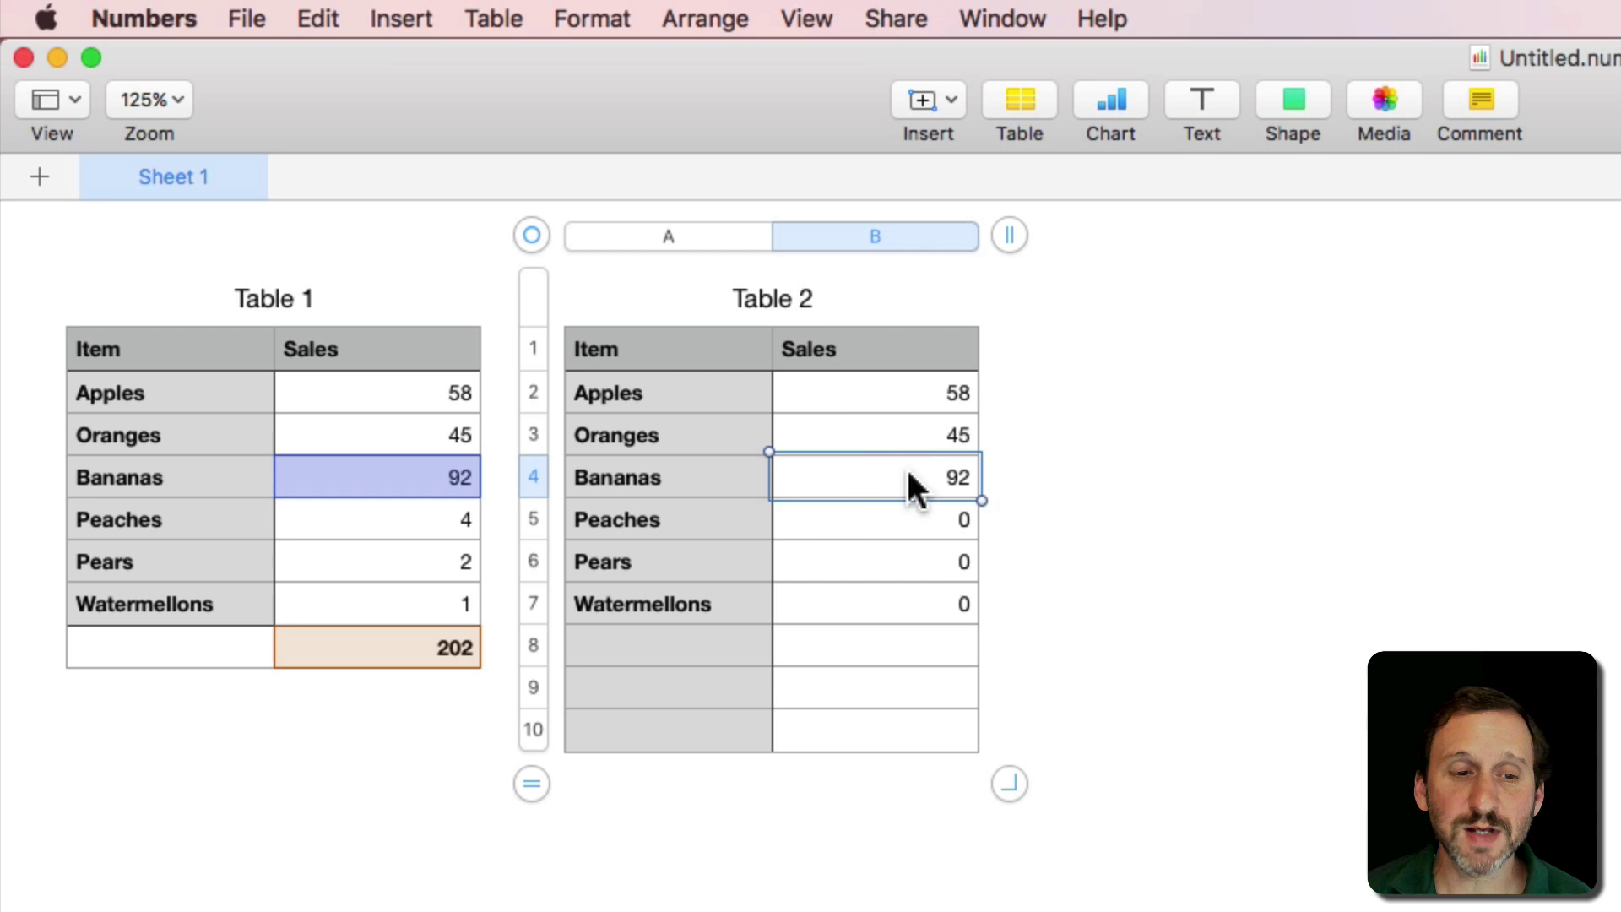
left_click(682, 511)
left_click(727, 563)
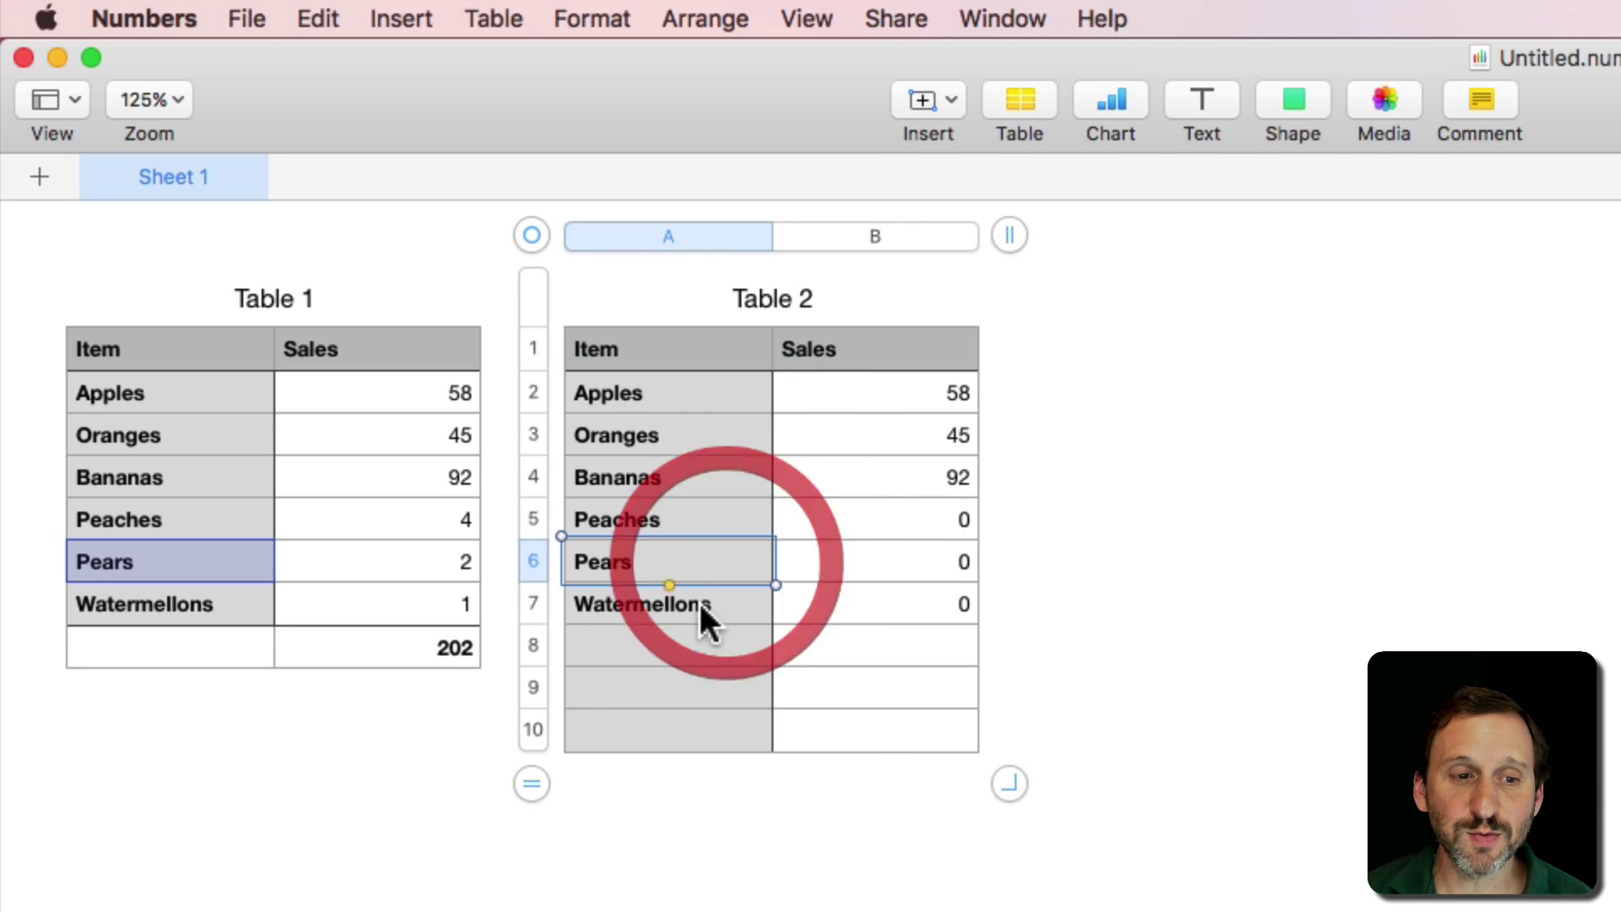
left_click(701, 603)
left_click(941, 518)
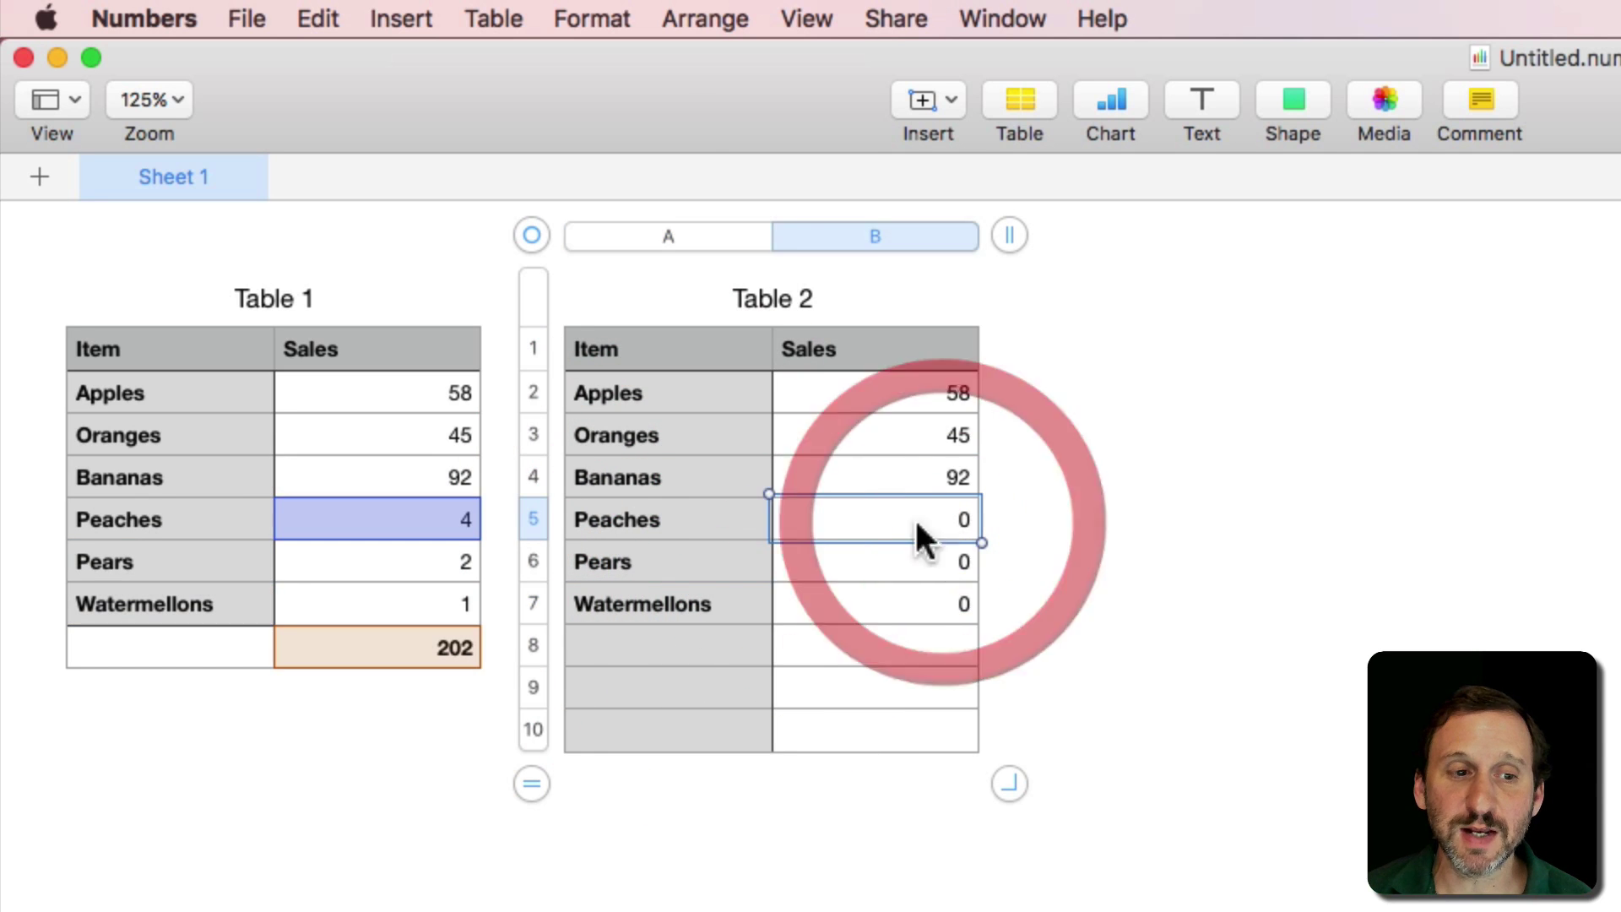
left_click(942, 561)
left_click(932, 603)
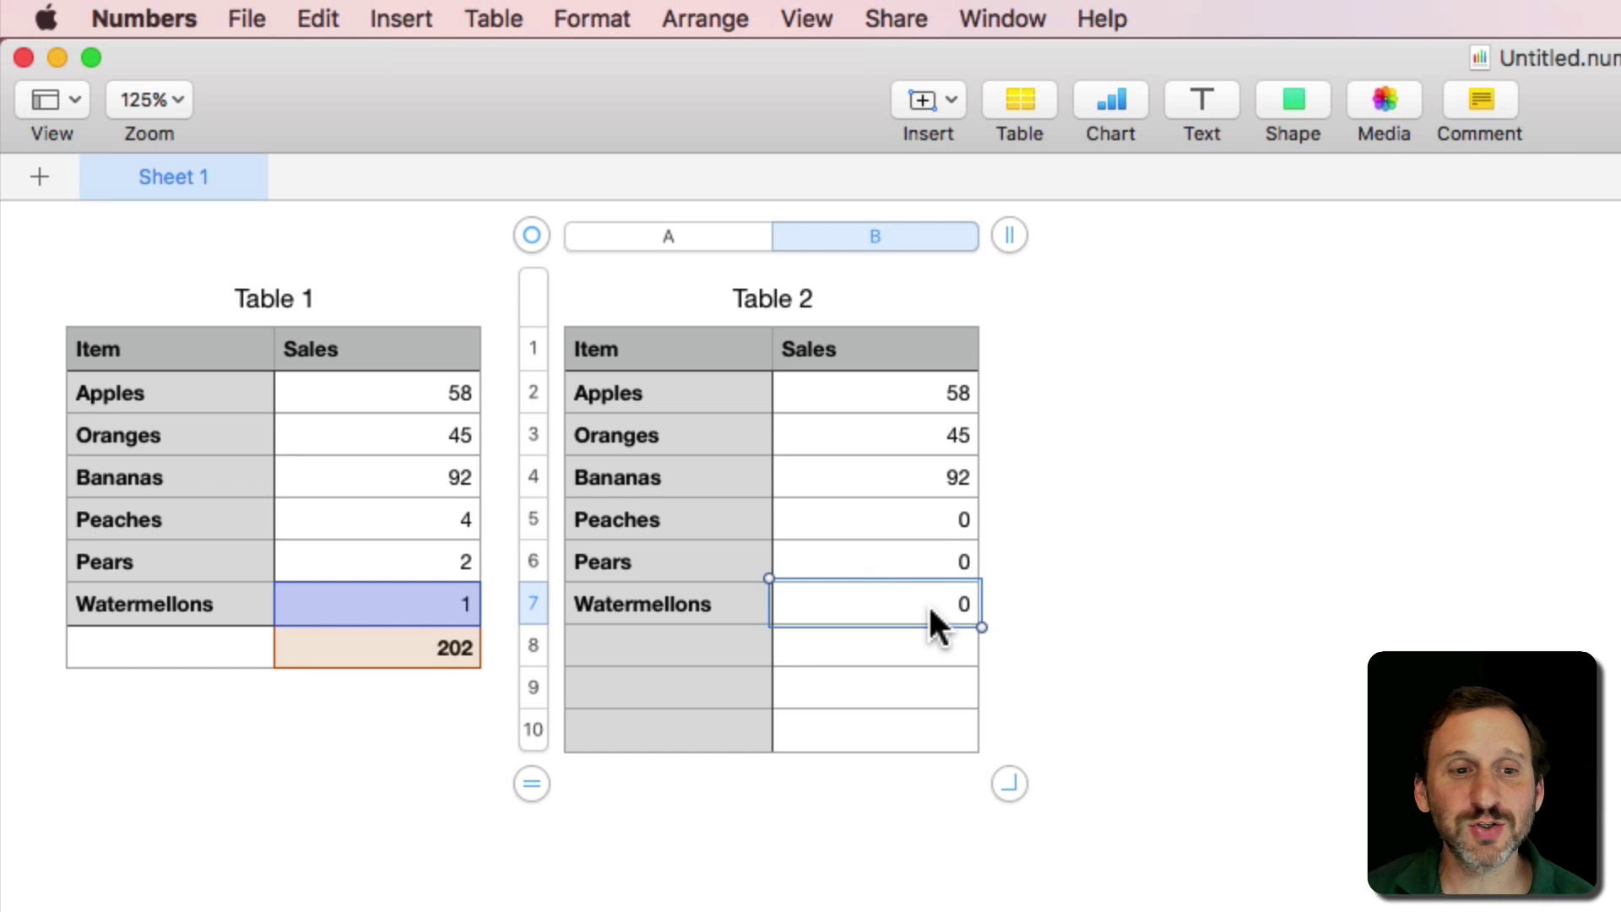
double_click(919, 515)
left_click(905, 604)
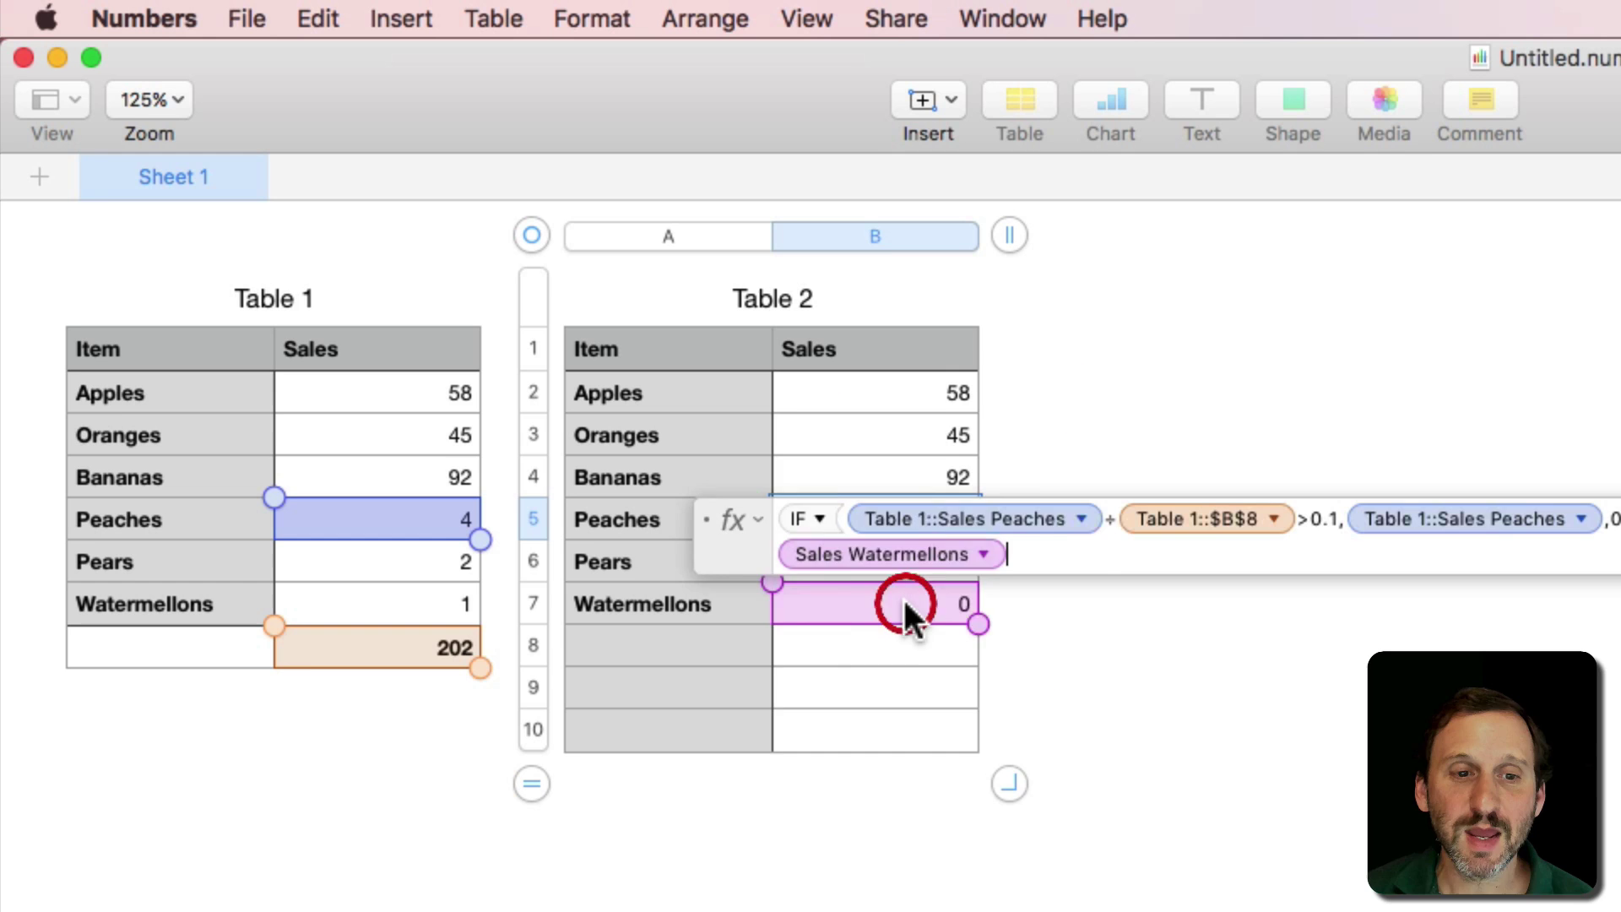
key("Return")
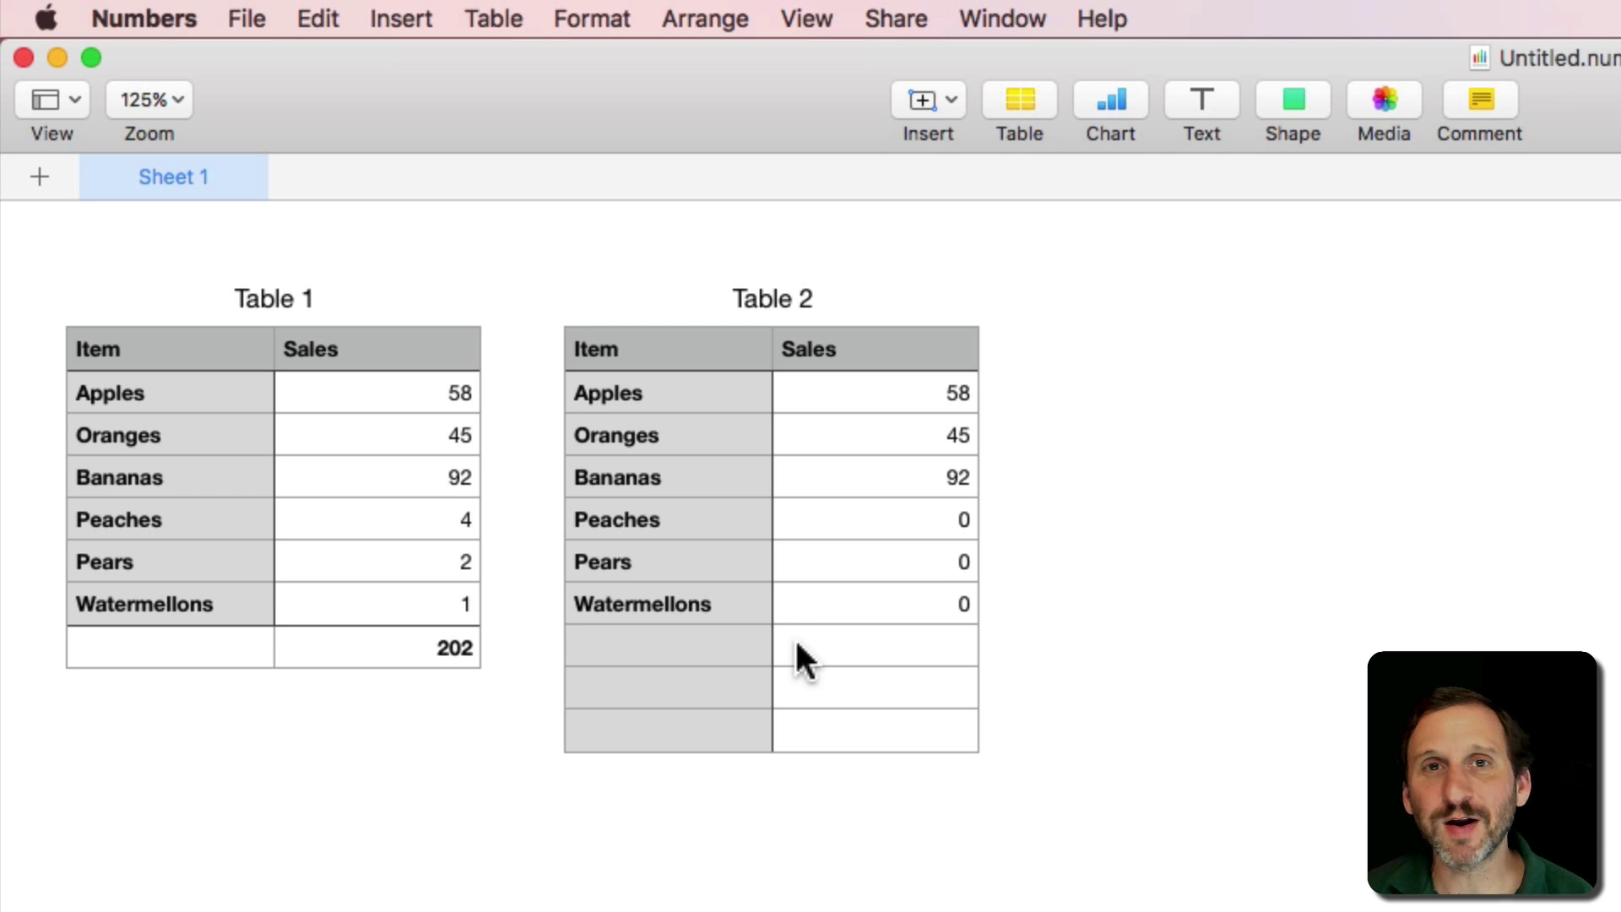
Step: Remove Table 2's two empty bottom rows and give it one footer row
left_click(695, 468)
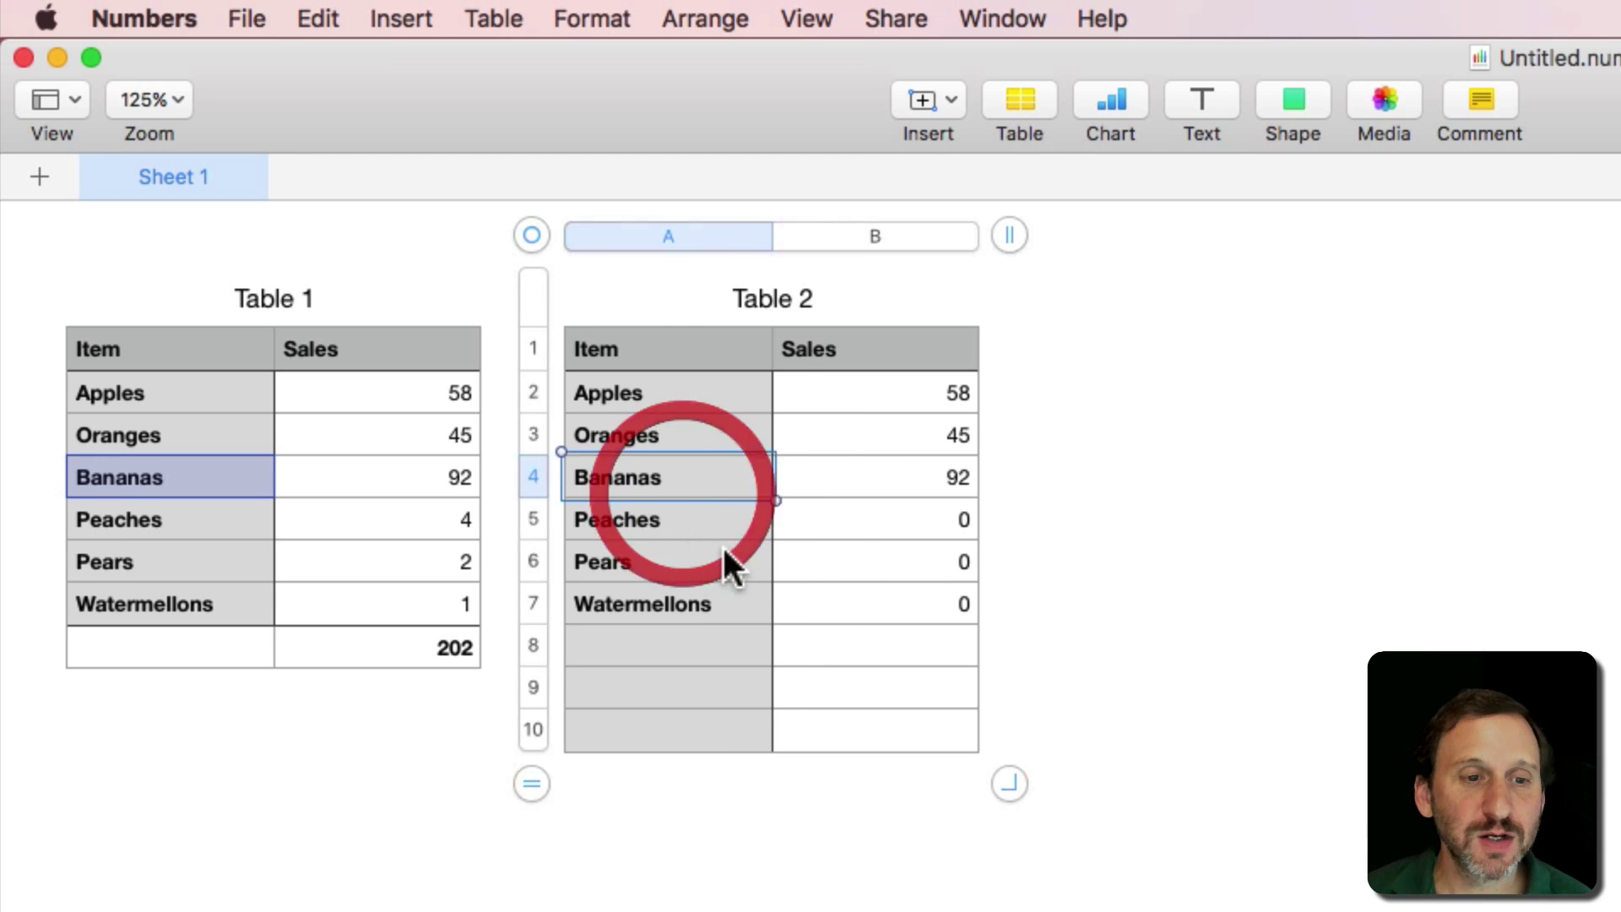
left_click_drag(535, 779, 532, 711)
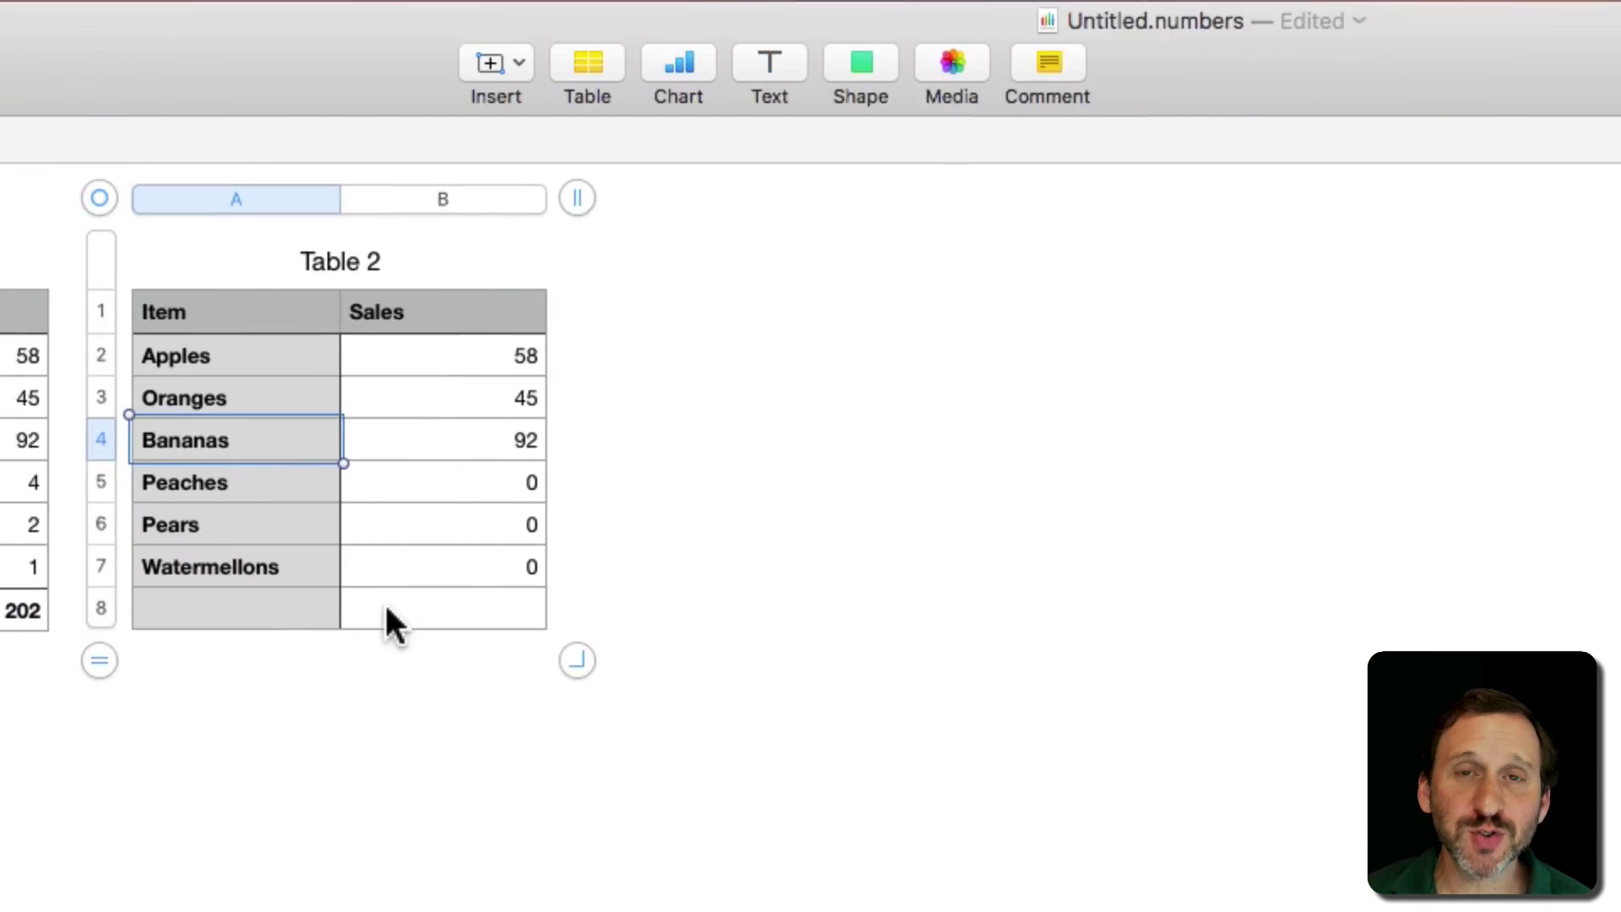
left_click(1550, 454)
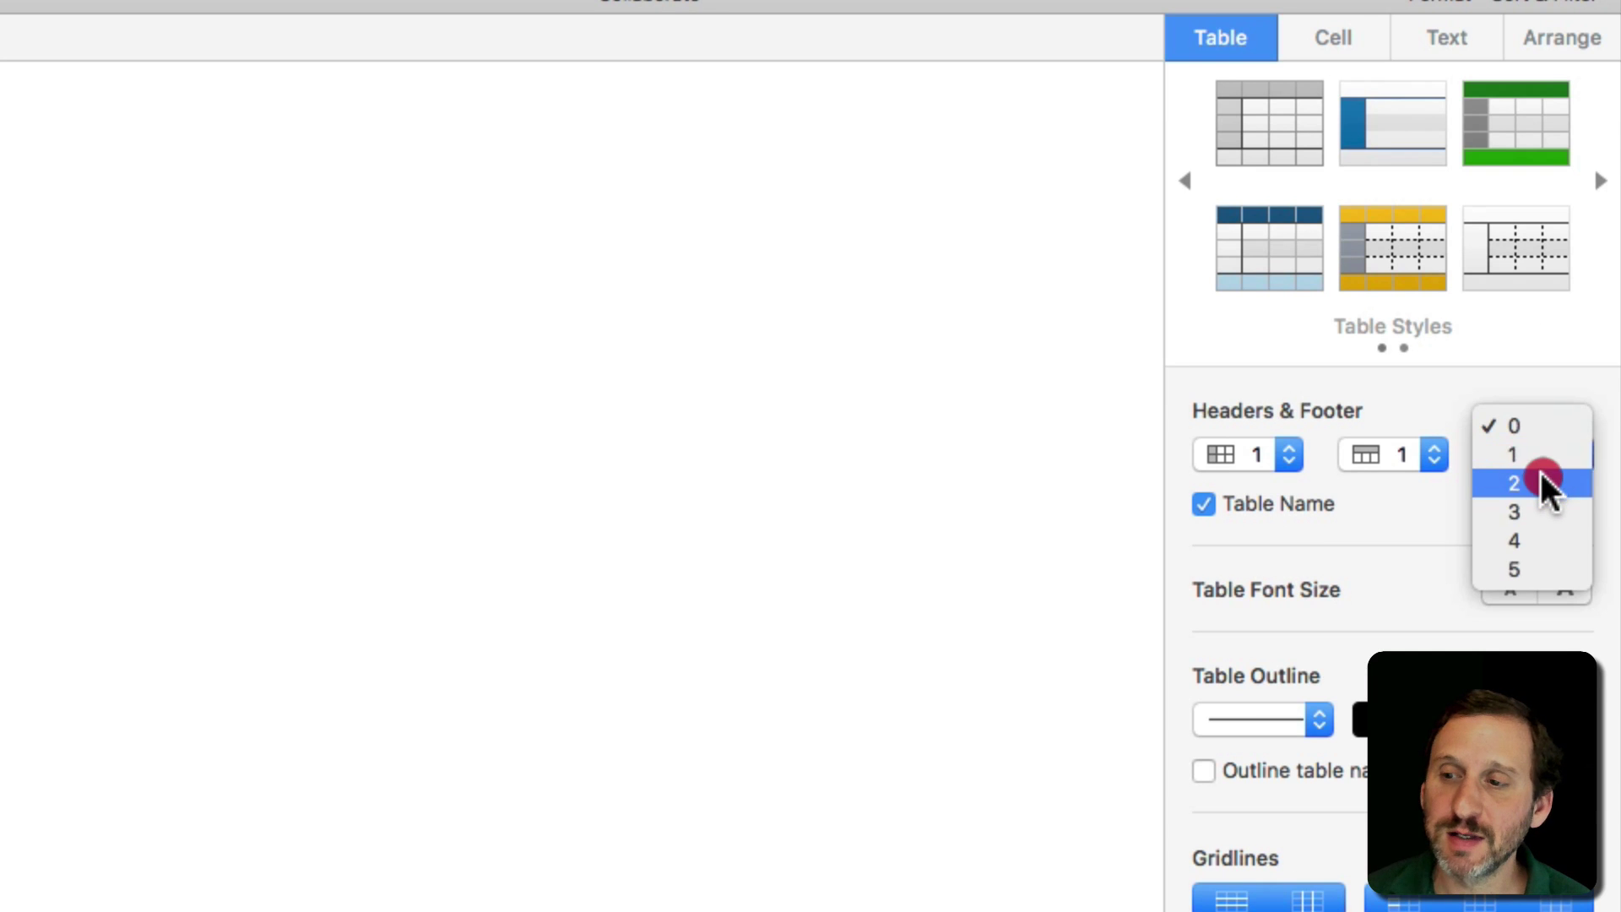
left_click(1537, 454)
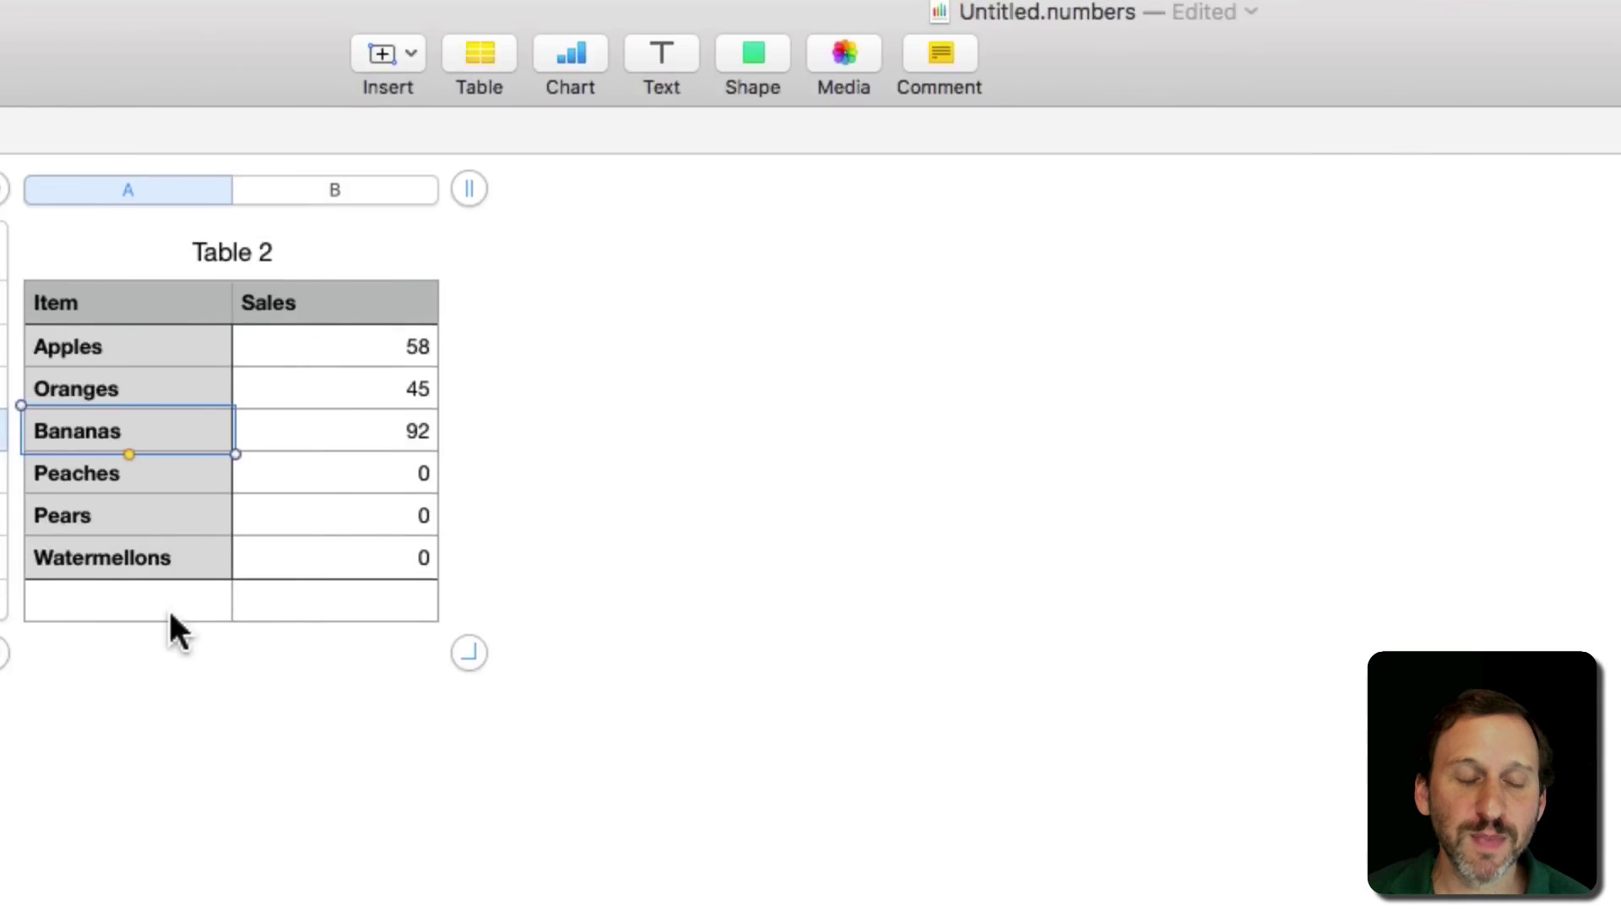
Step: Label Table 1's footer row 'Total' and Table 2's footer row 'Other'
left_click(681, 646)
left_click(176, 646)
type("T")
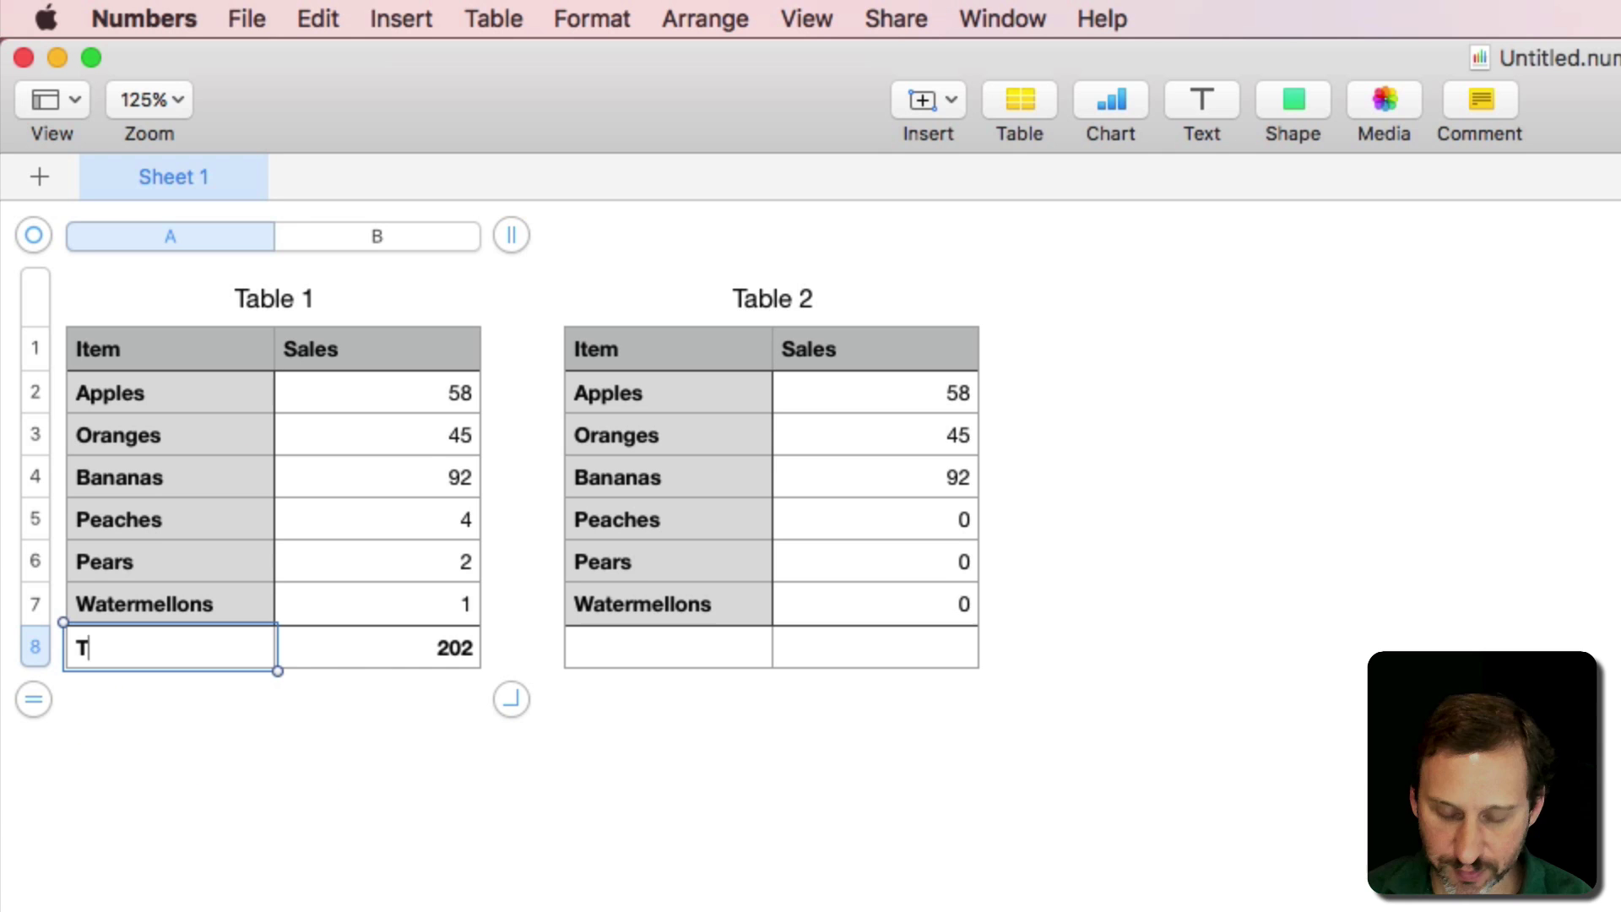
type("otal")
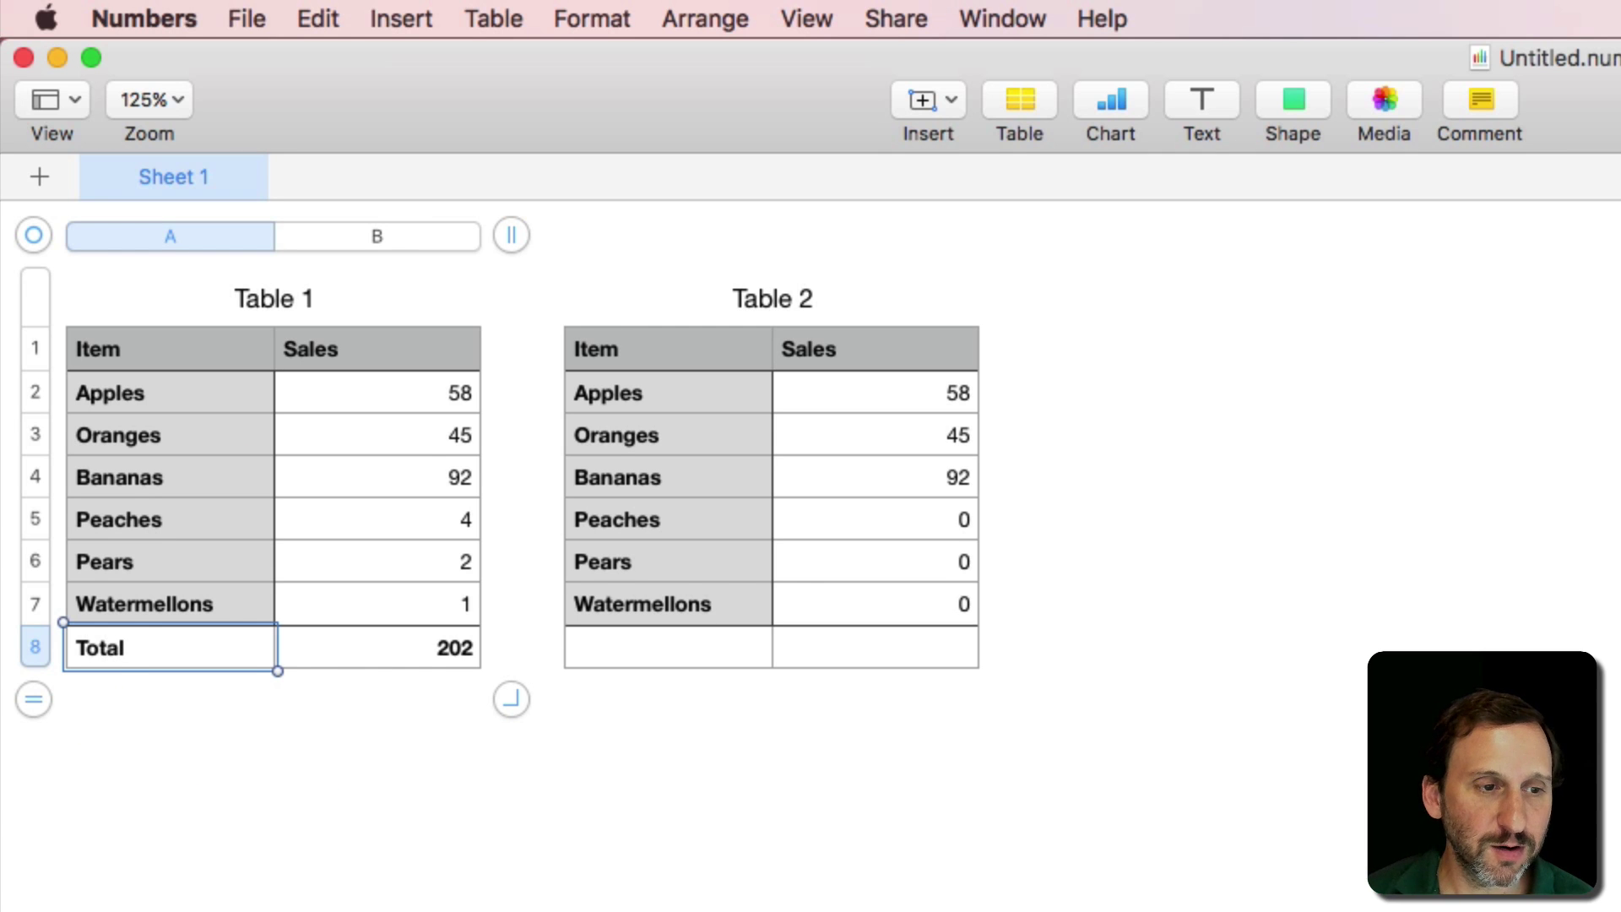
left_click(632, 641)
type("Other")
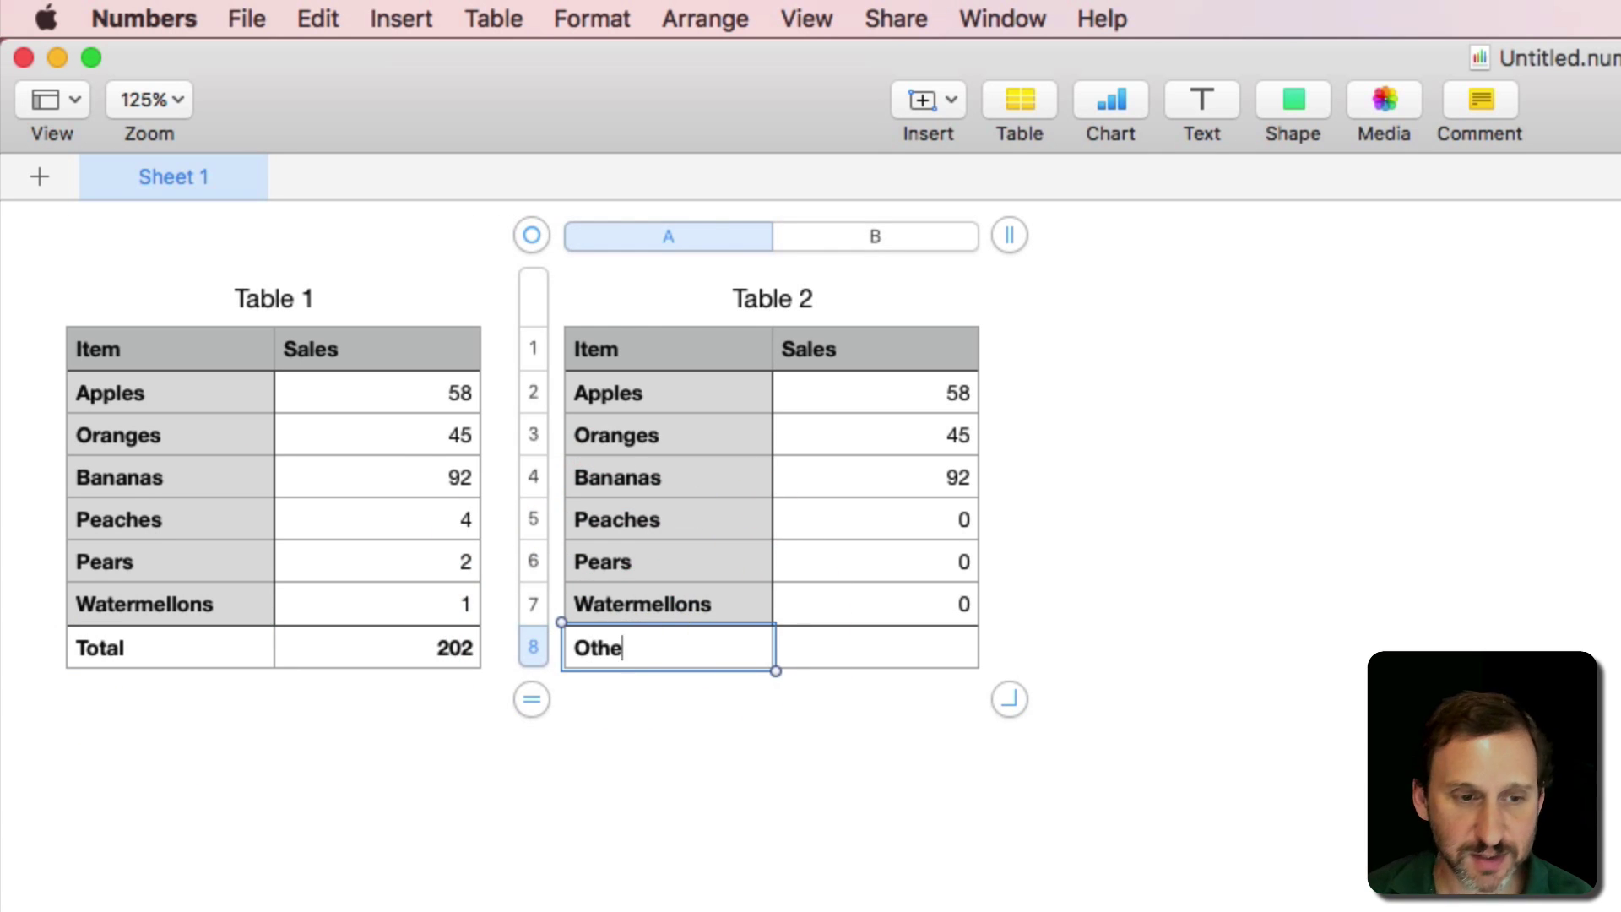
left_click(875, 640)
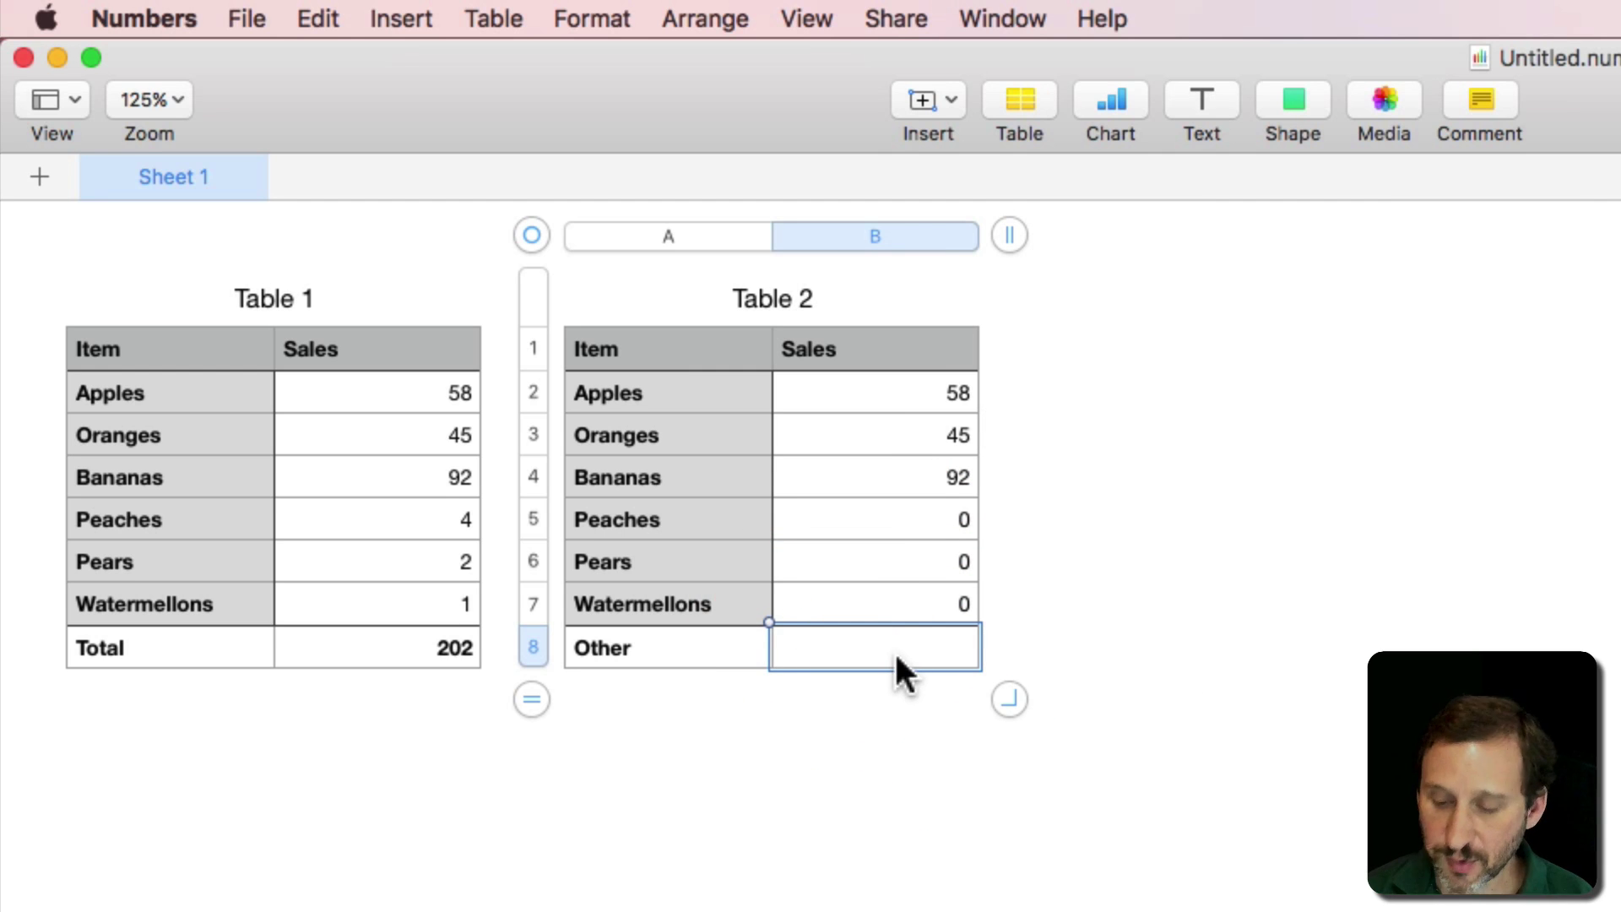
Step: Enter =SUMIFS(Table 1::Sales, Sales, "=0") in the Other sales cell, giving 7
key("equal")
type("sumifs")
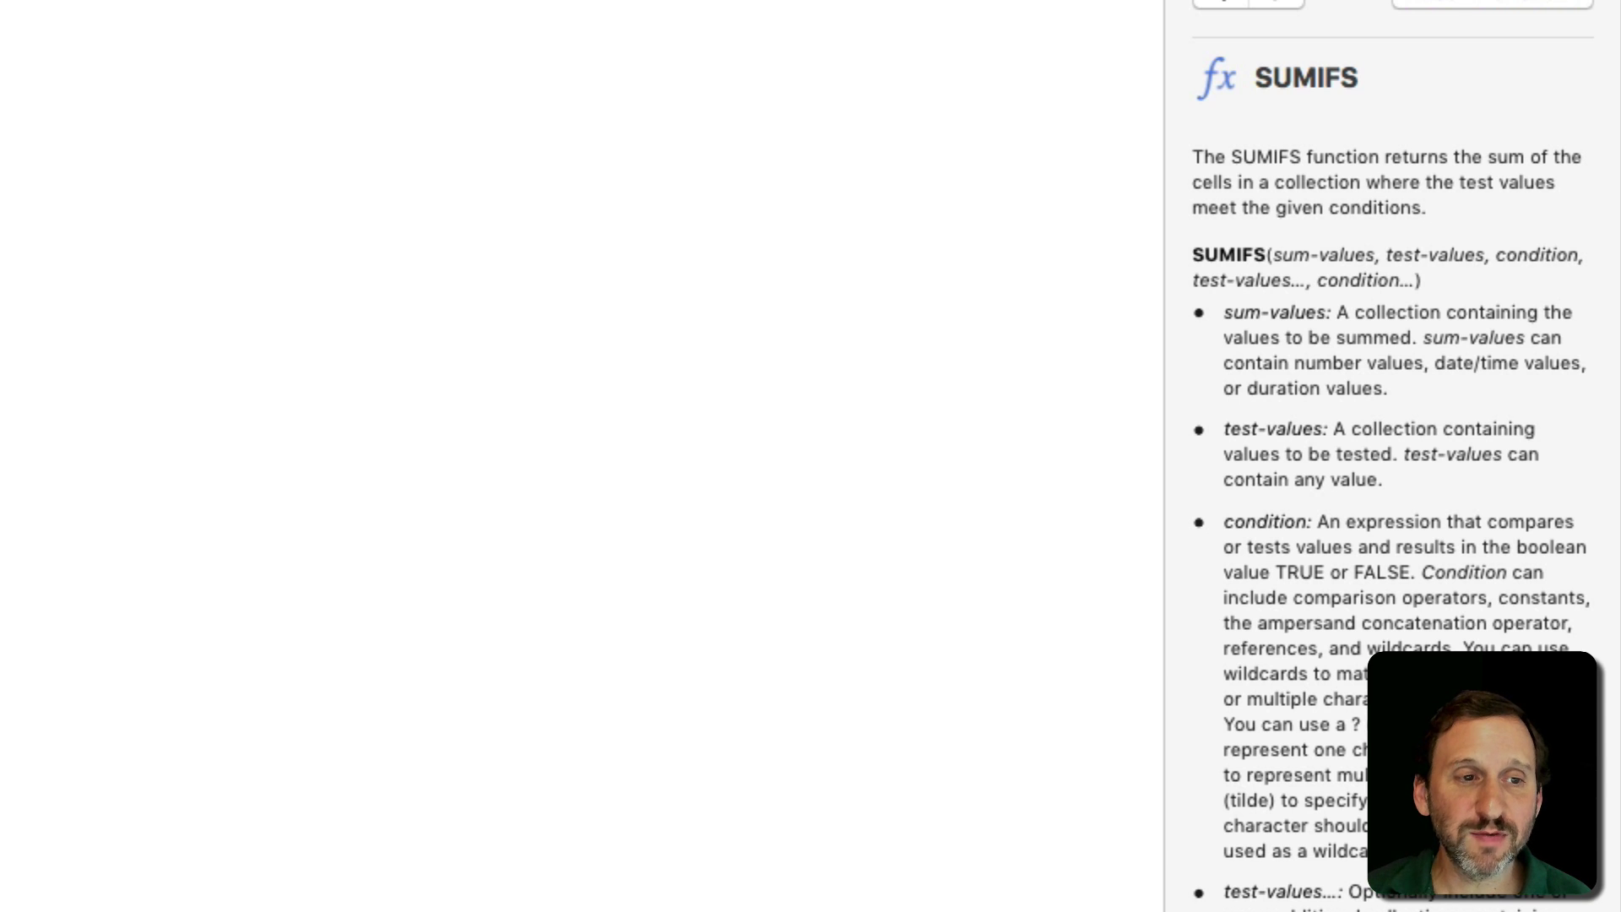
left_click(377, 236)
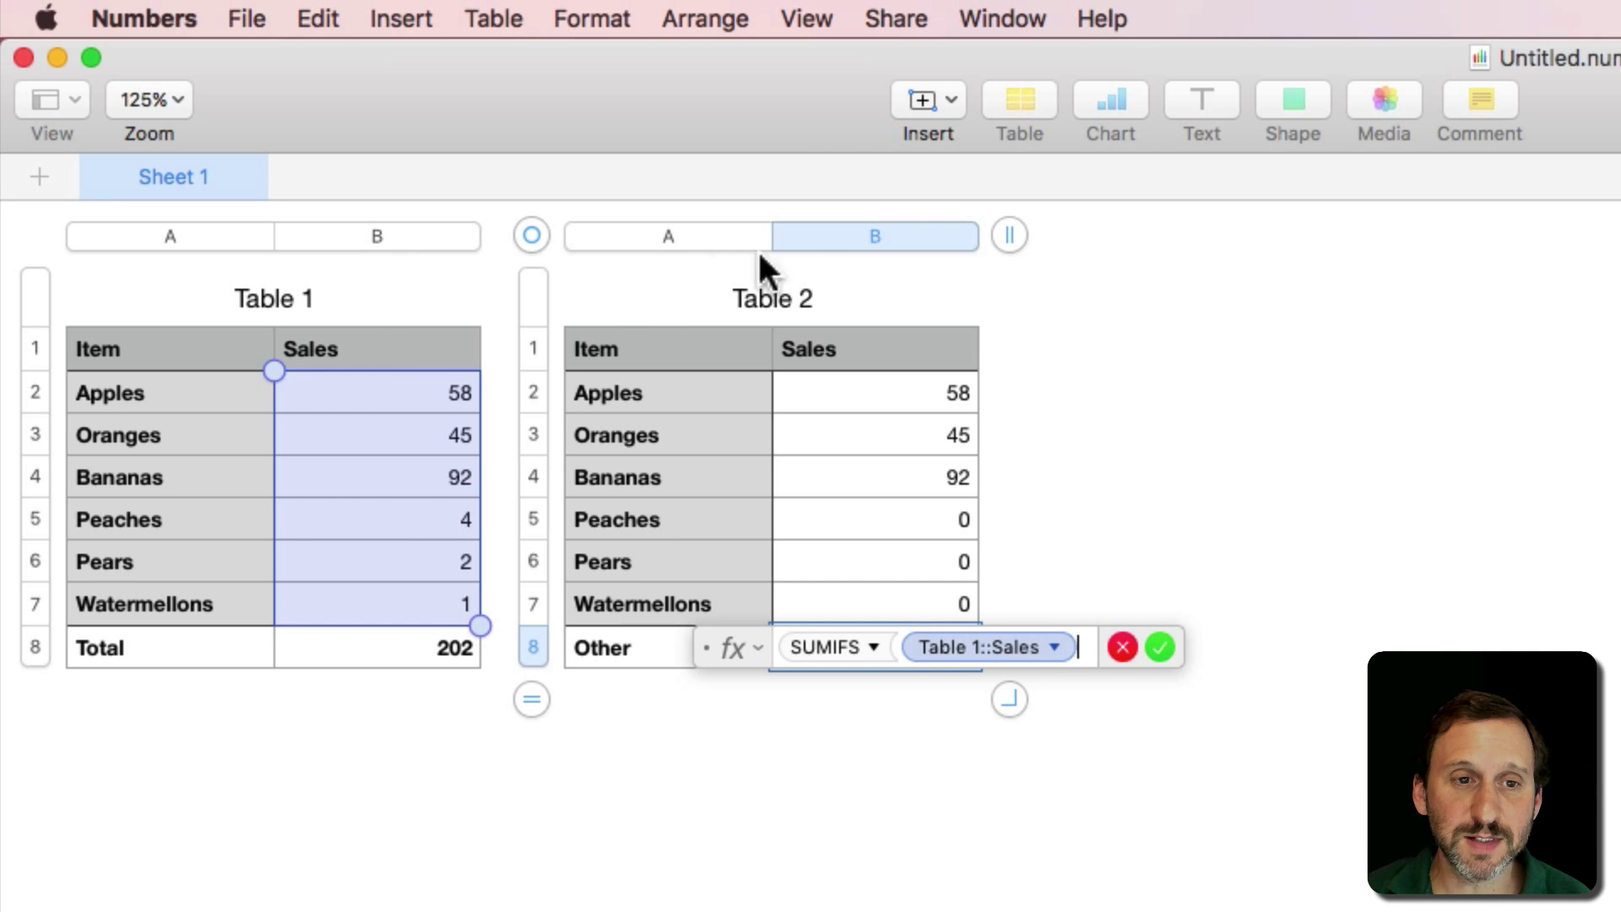
type(",")
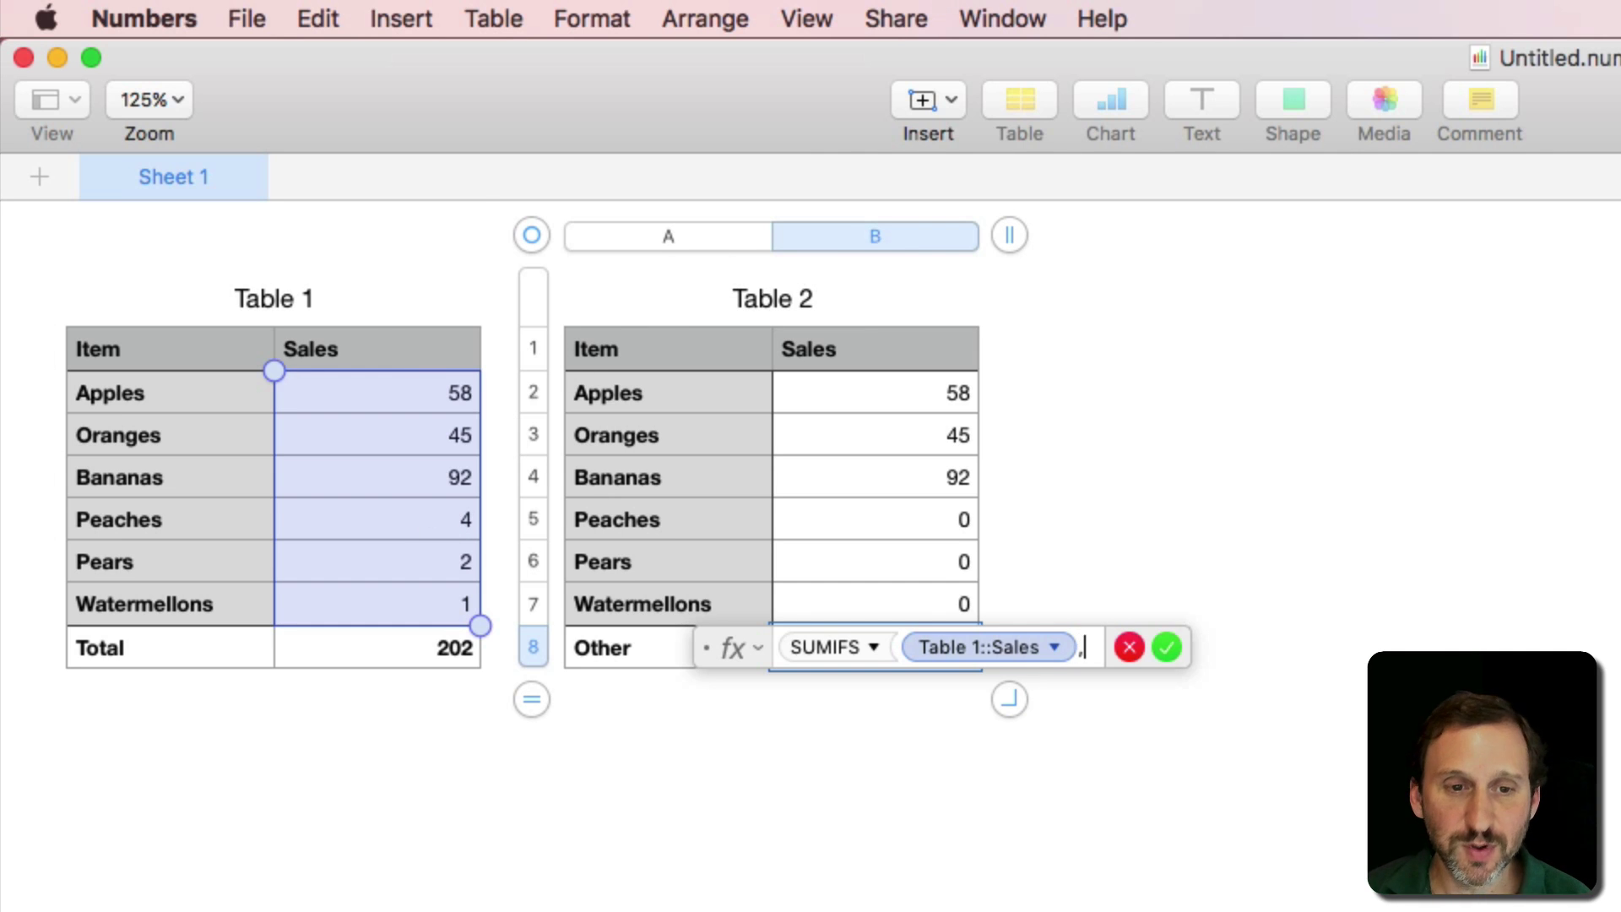
left_click(898, 237)
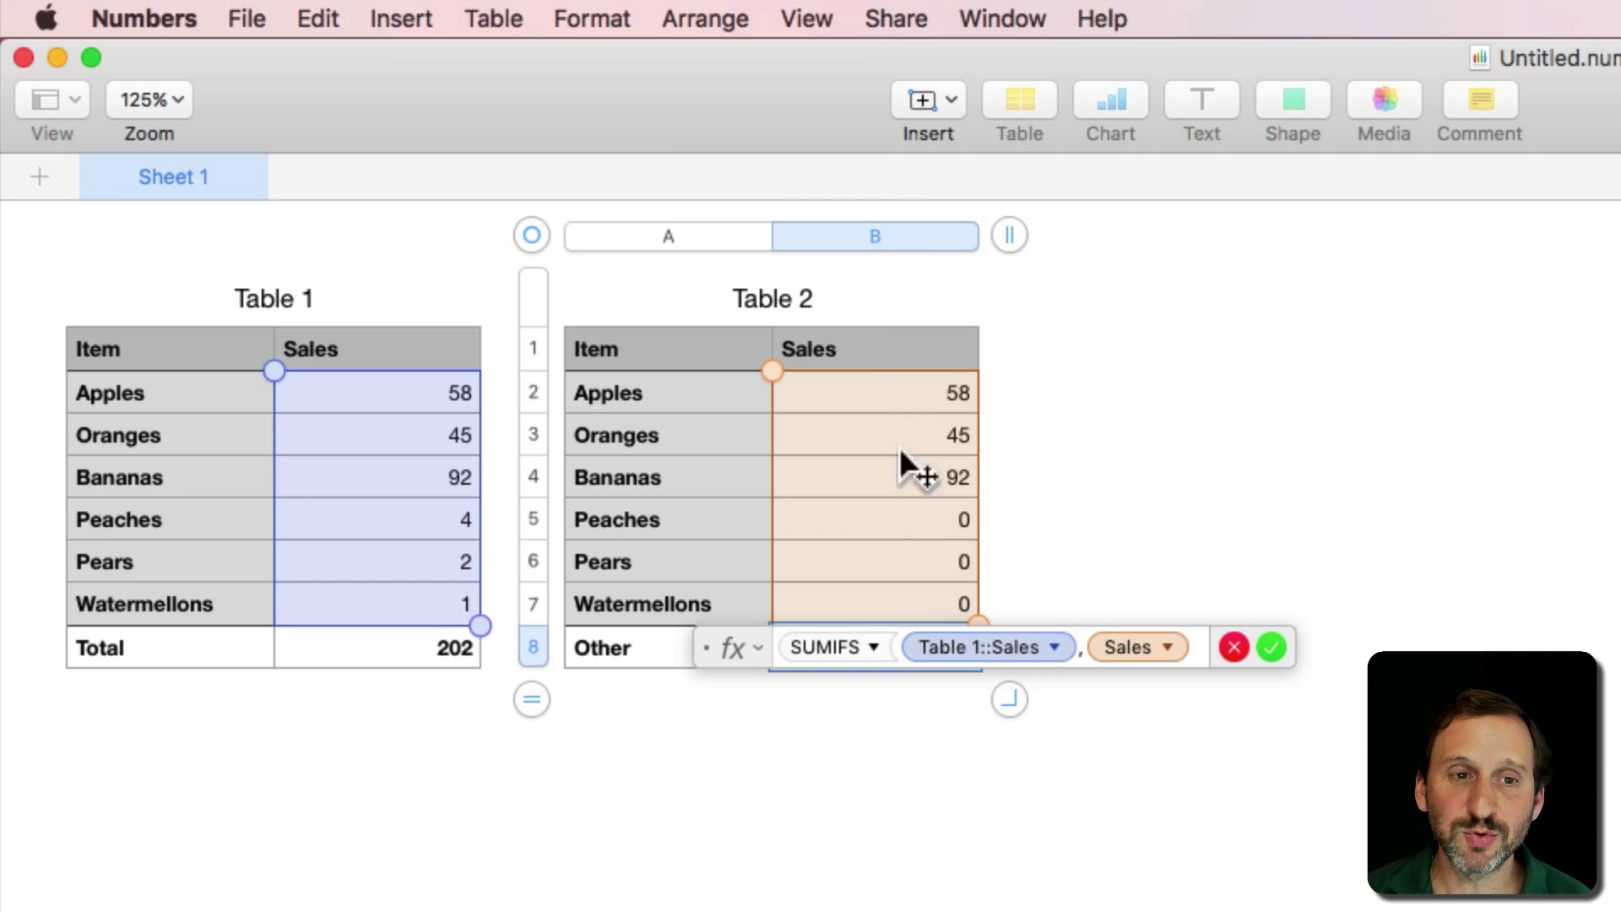
type(",")
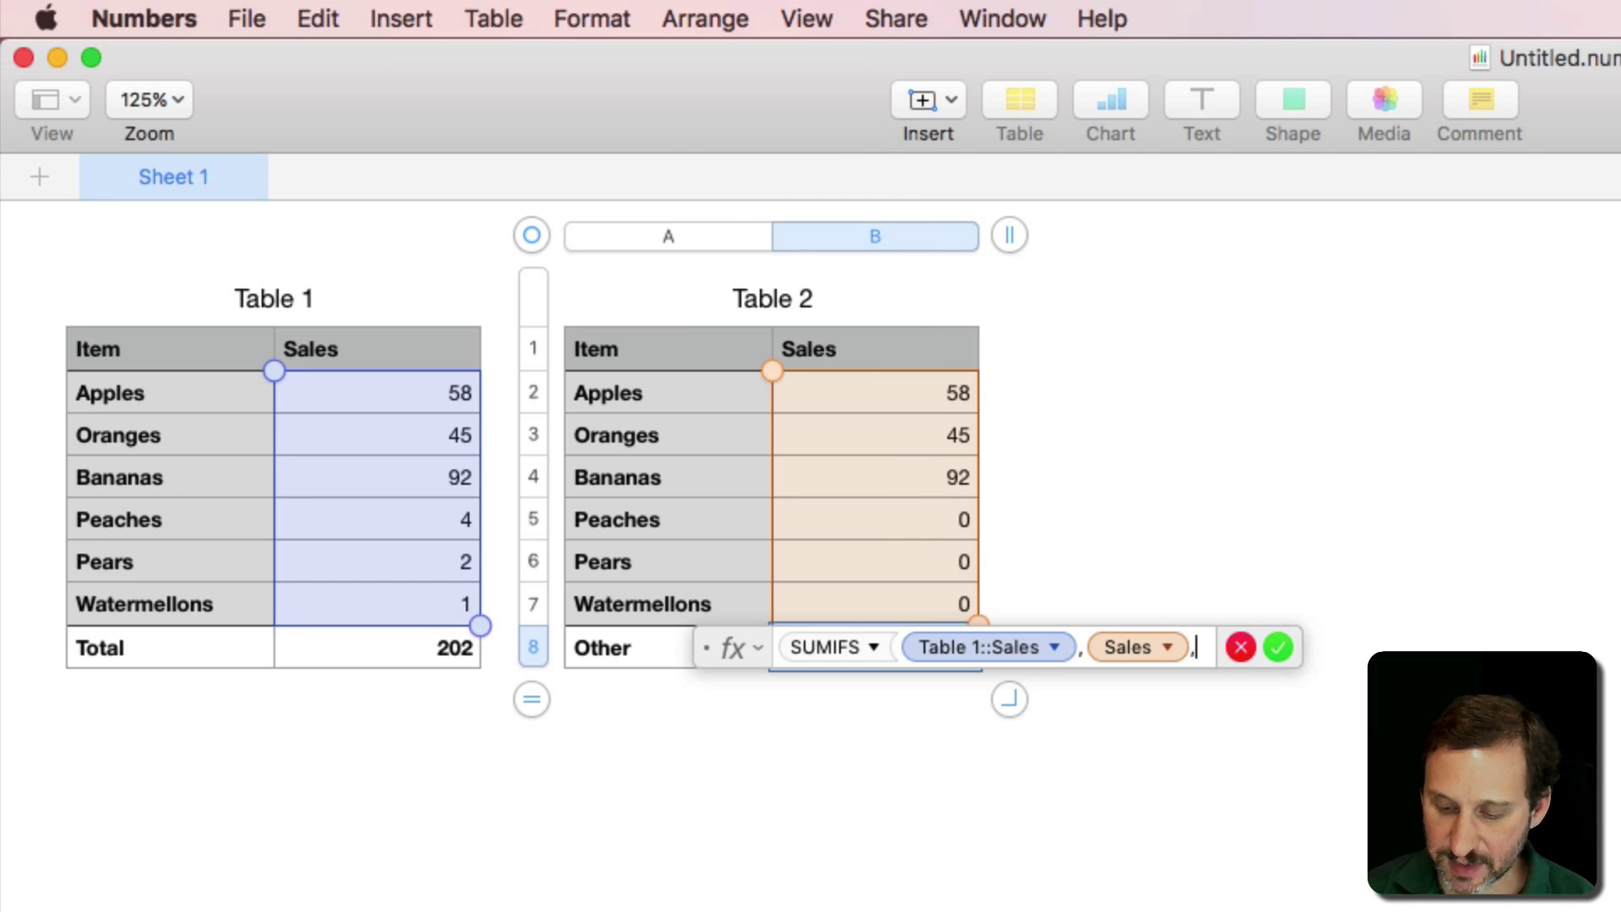
type("\"")
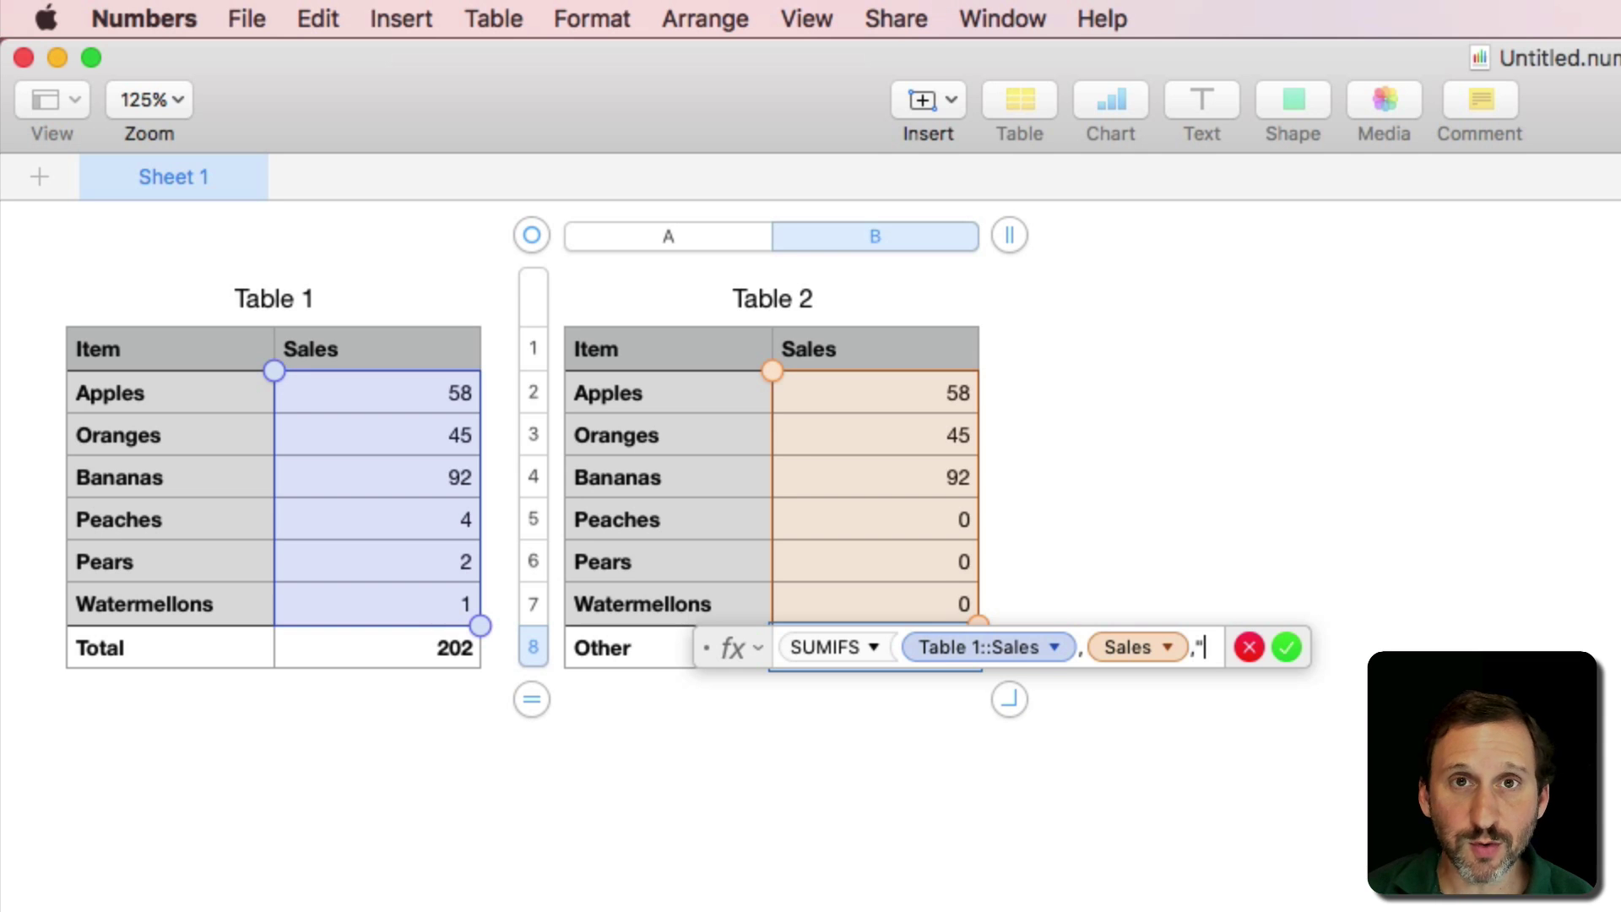
type("=0\"")
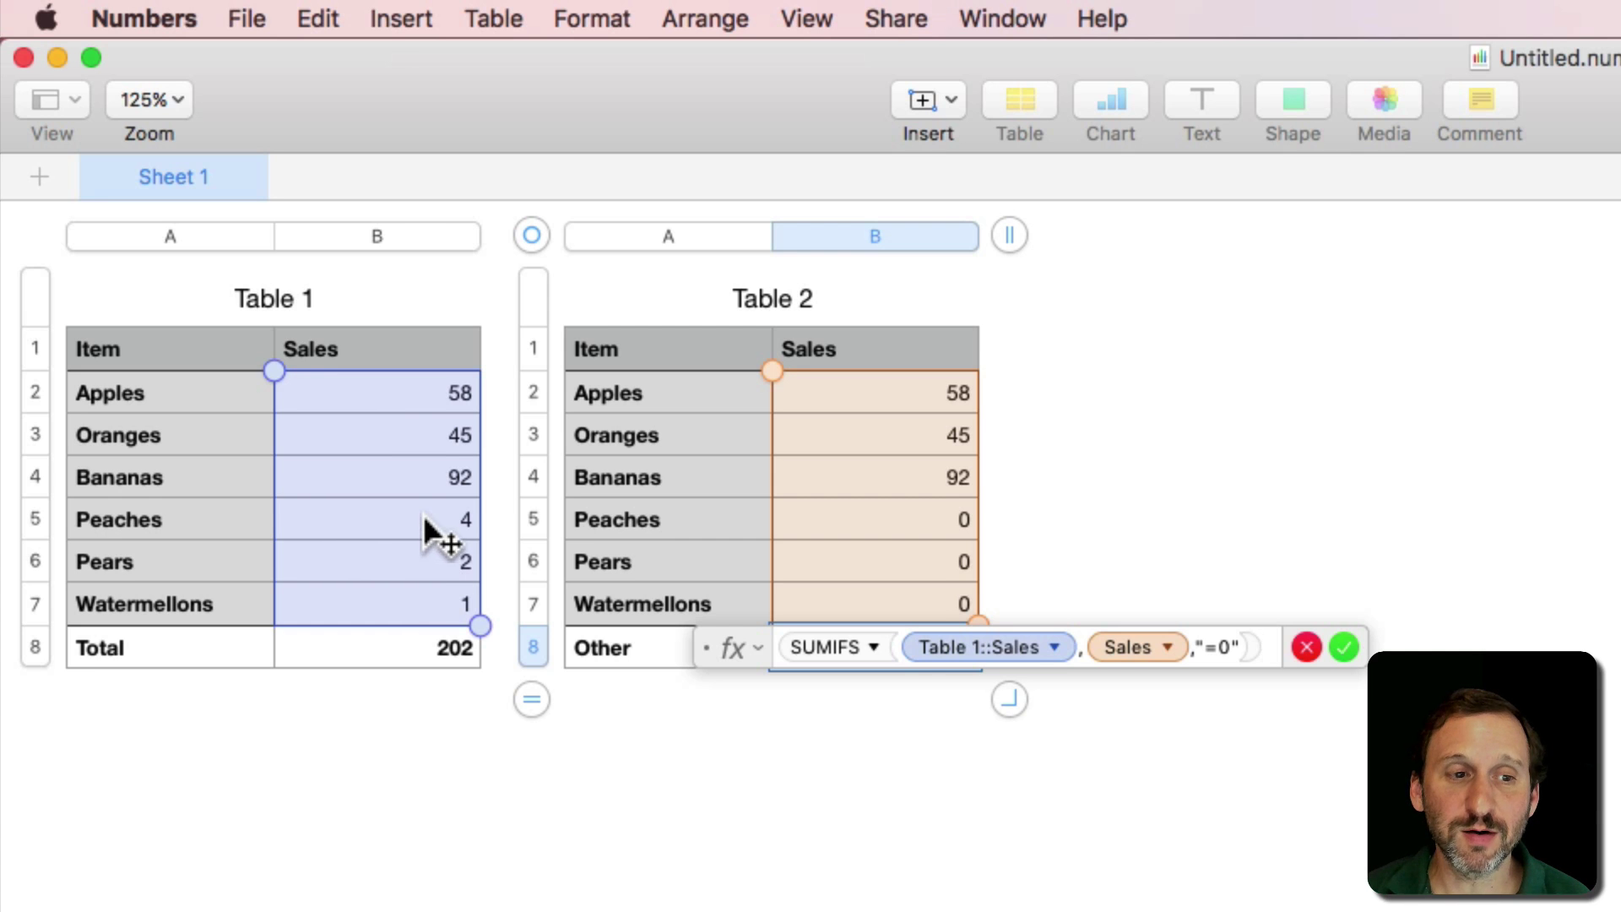
left_click(1344, 648)
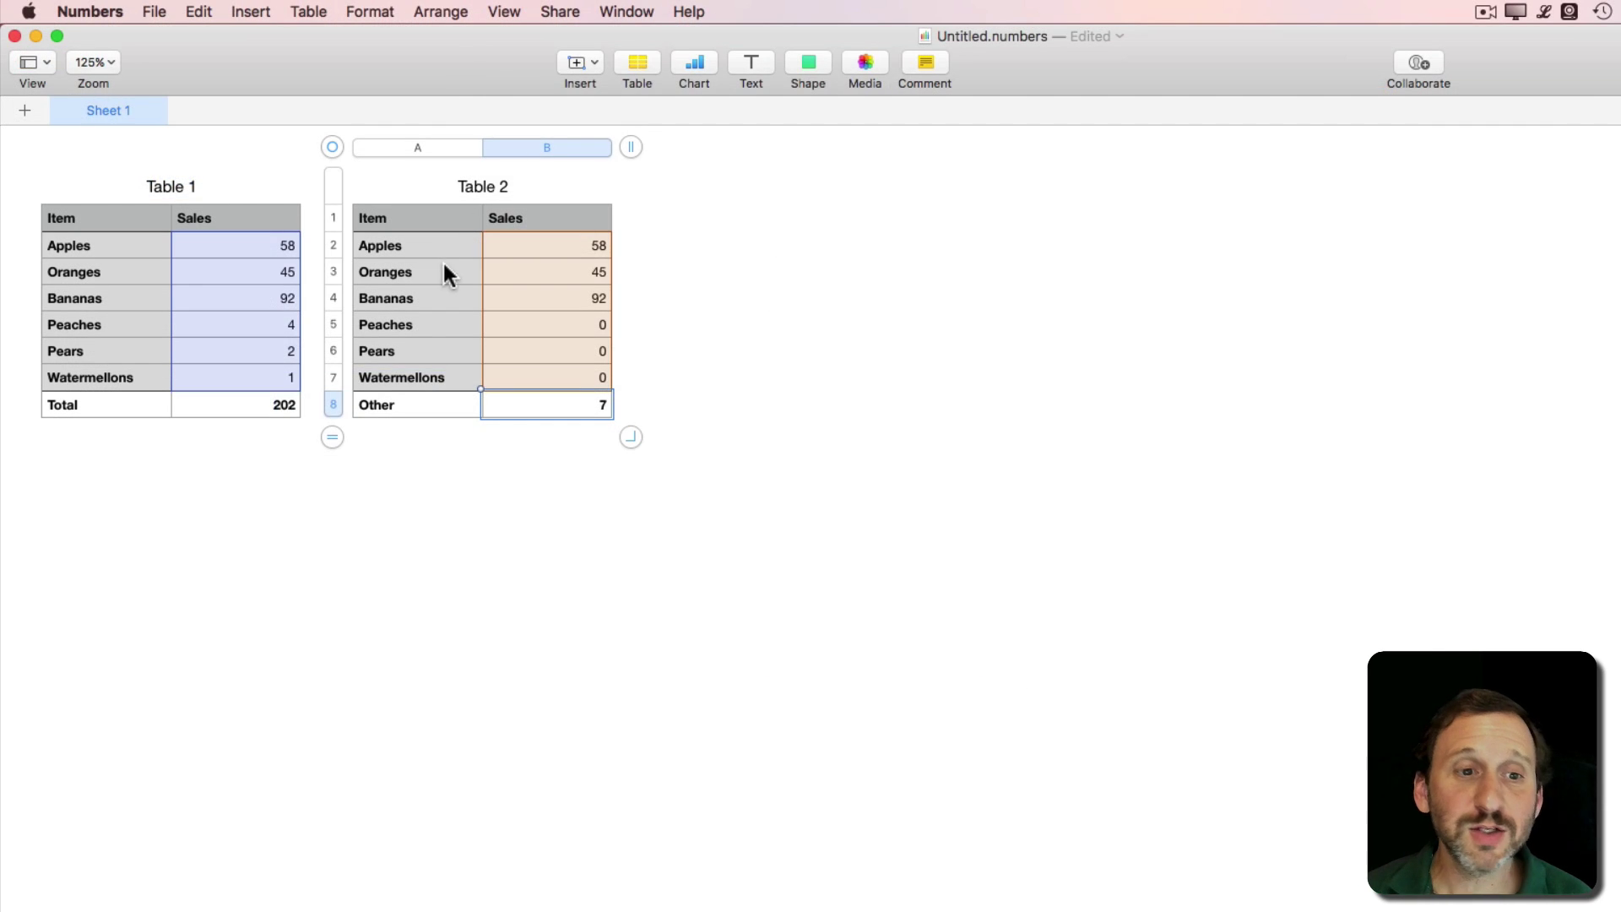
Step: Insert a 2D pie chart of Table 2: Bananas 47%, Apples 30%, Oranges 23%
left_click(438, 229)
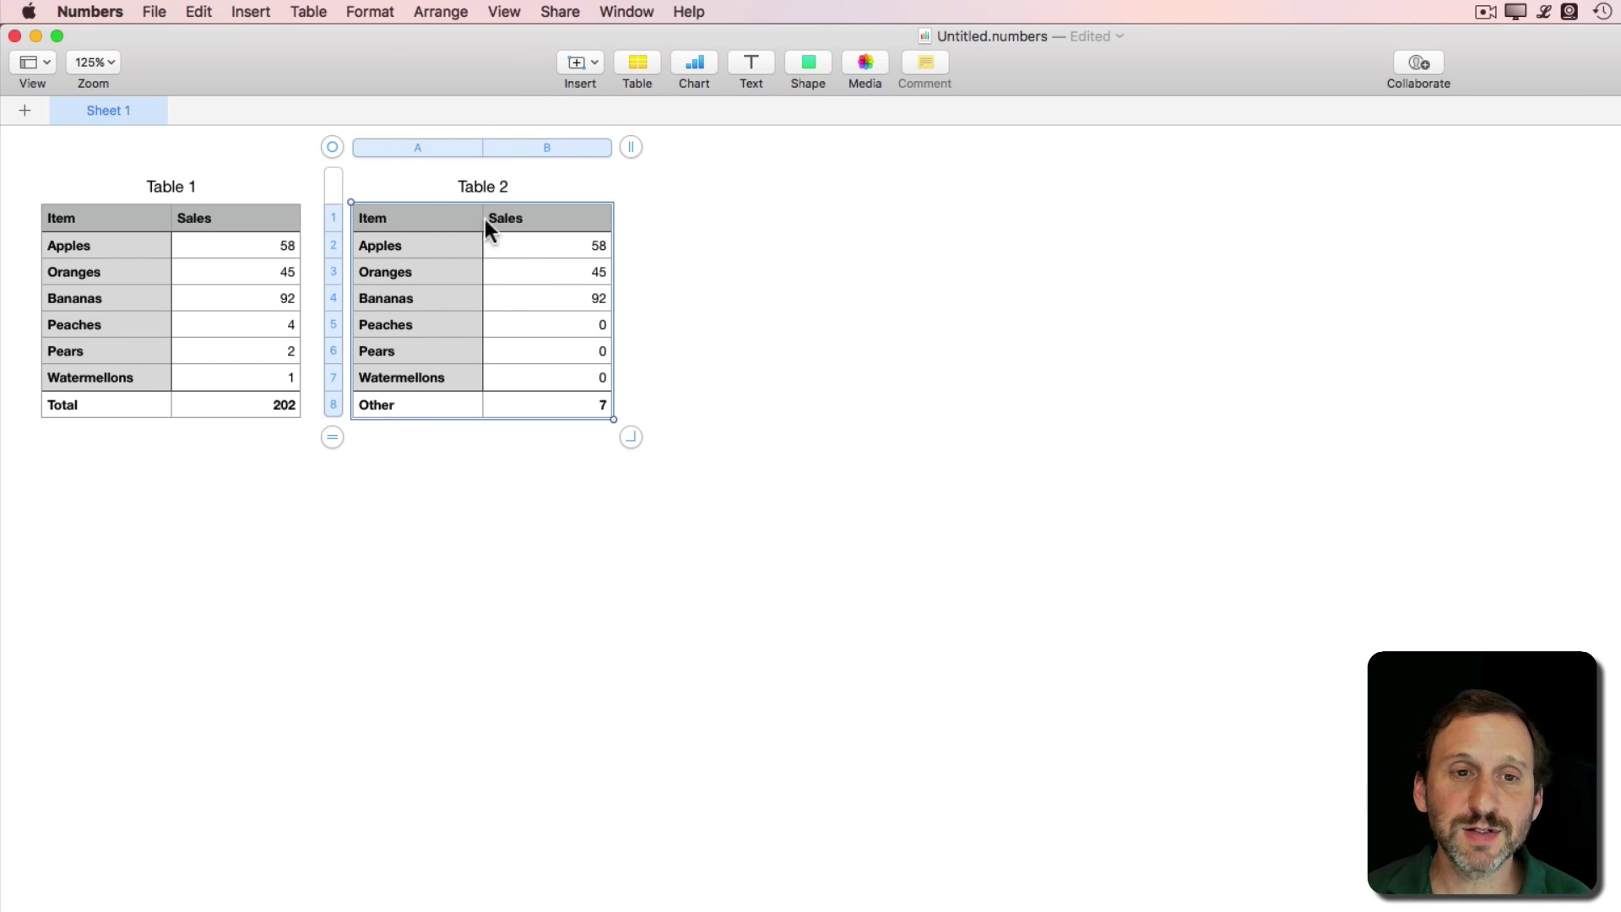
left_click(694, 63)
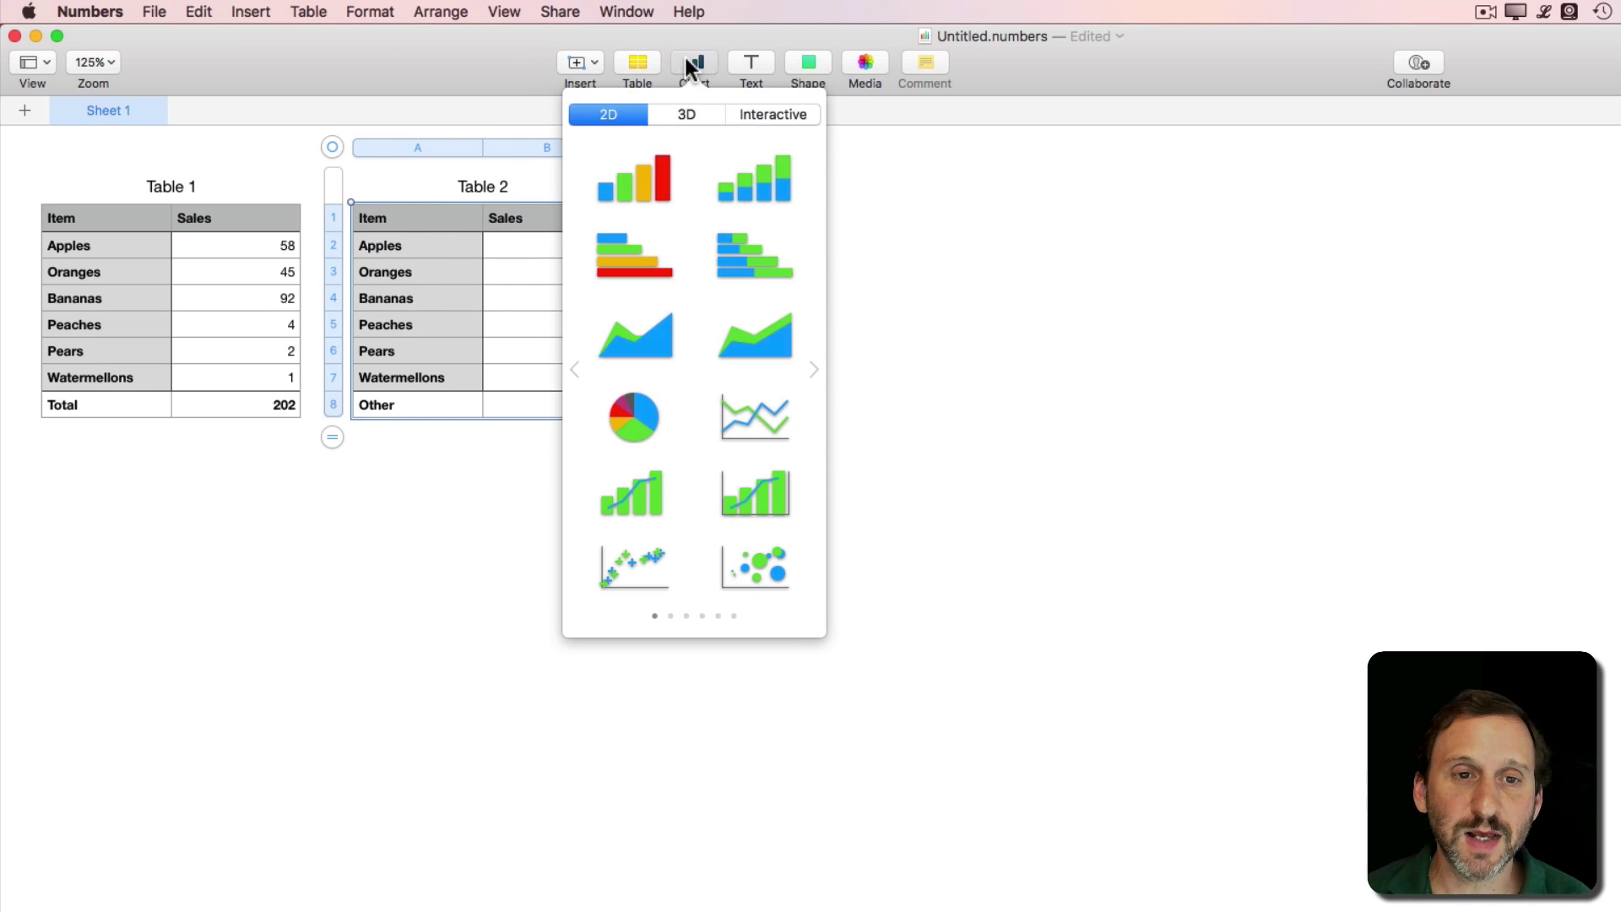
left_click(635, 418)
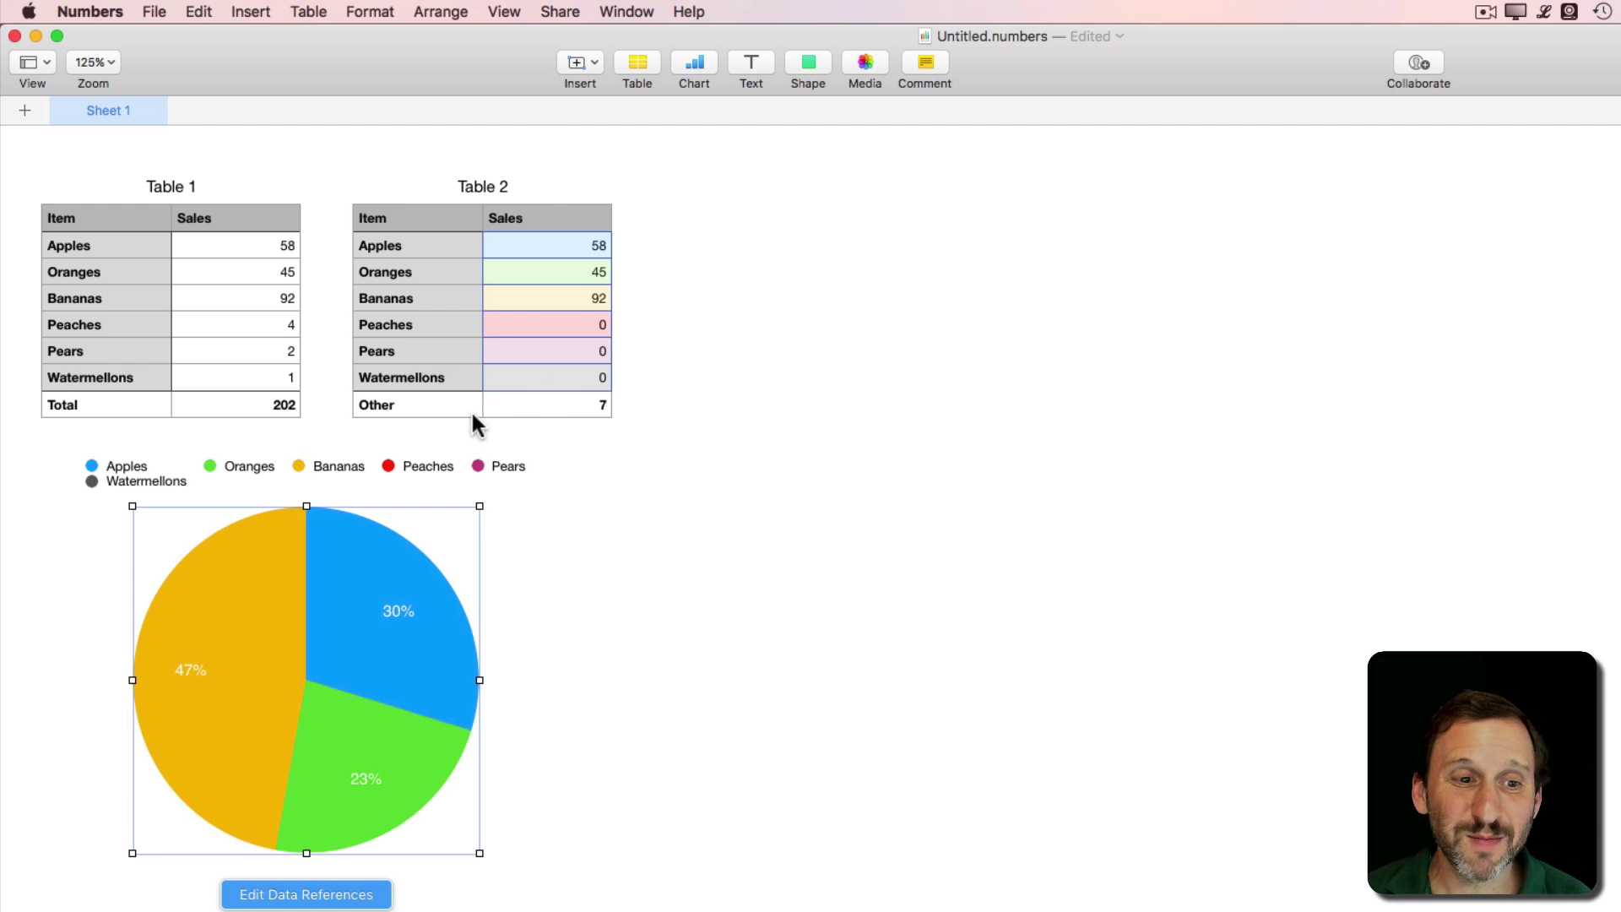
Step: Extend the chart's data range down to the Other row, adding a 3% wedge
left_click(287, 897)
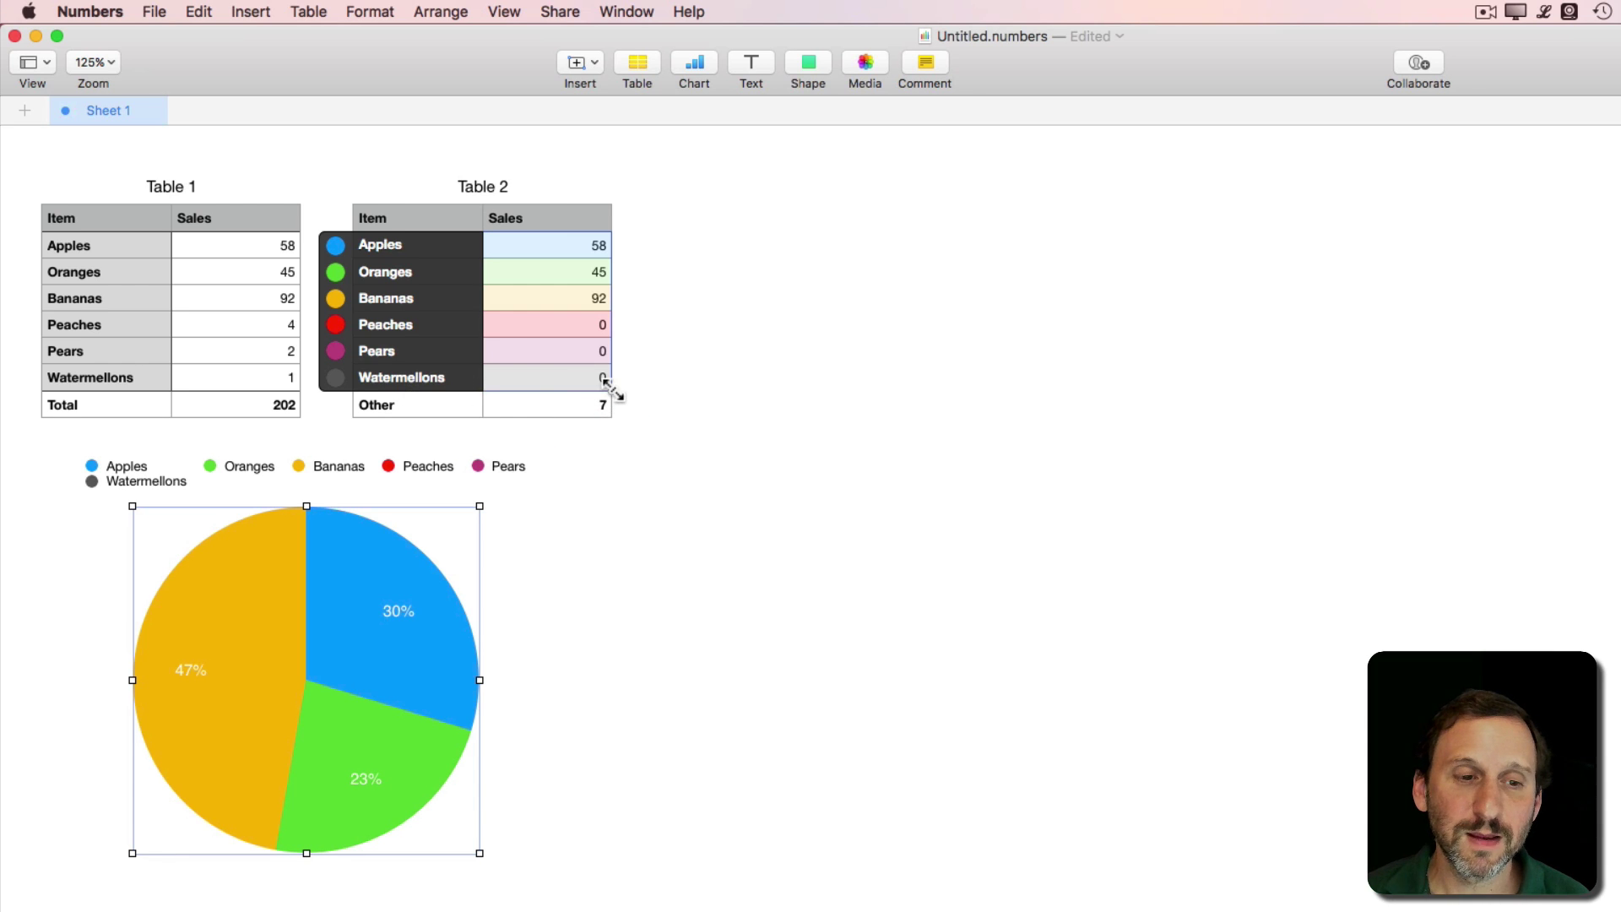
left_click_drag(606, 382, 613, 416)
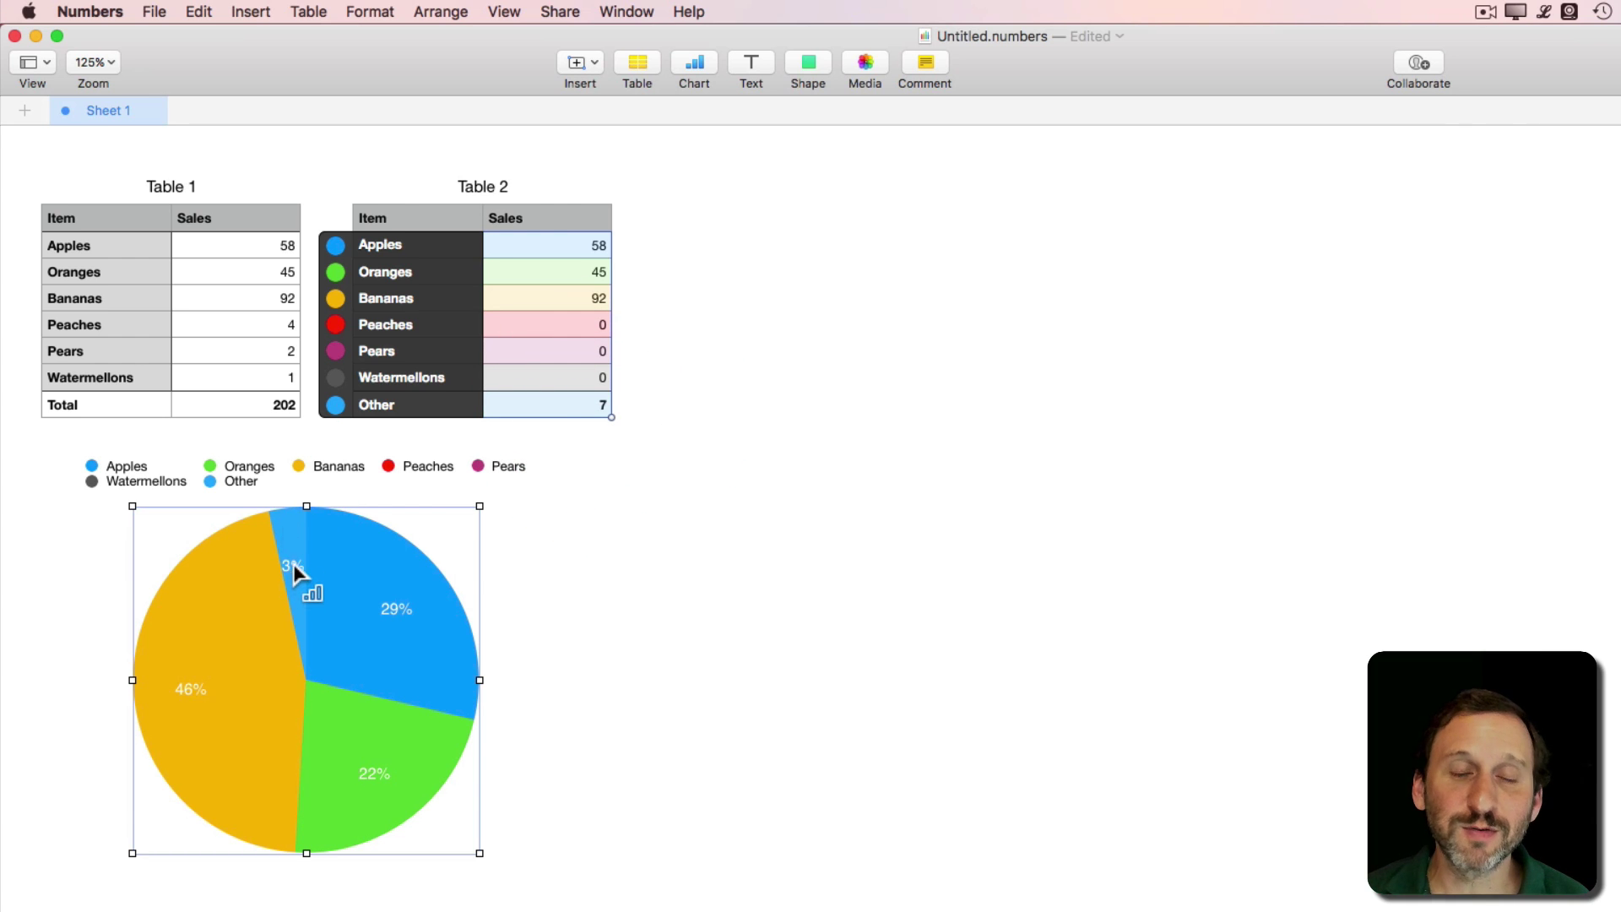
Step: Finish editing the data range and turn off the pie chart's legend
left_click(528, 575)
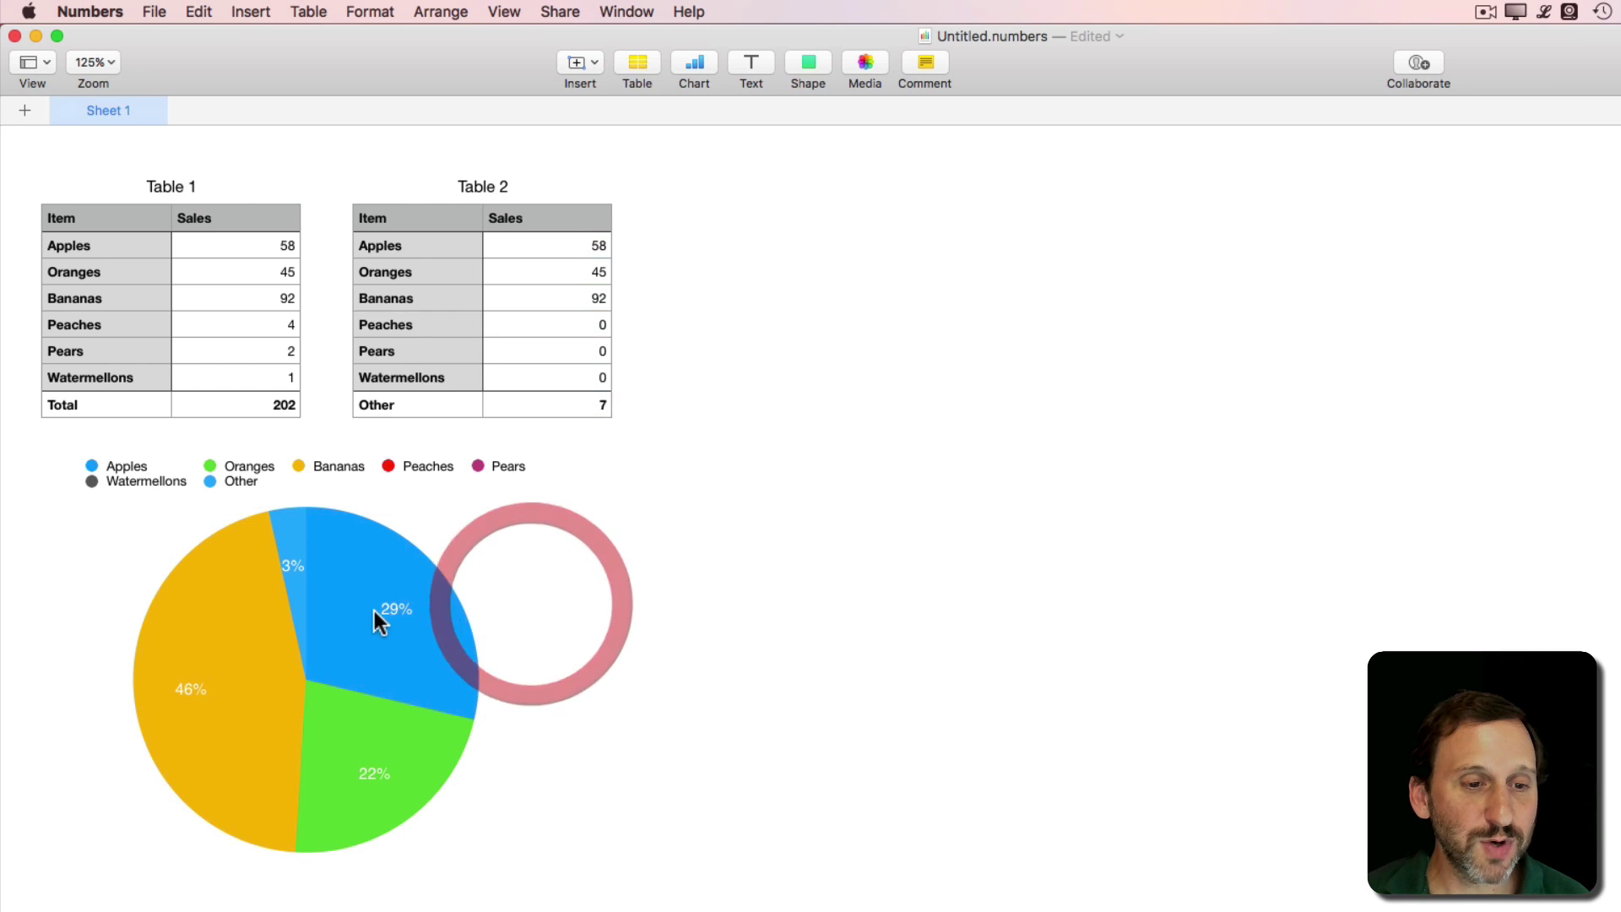
left_click(375, 613)
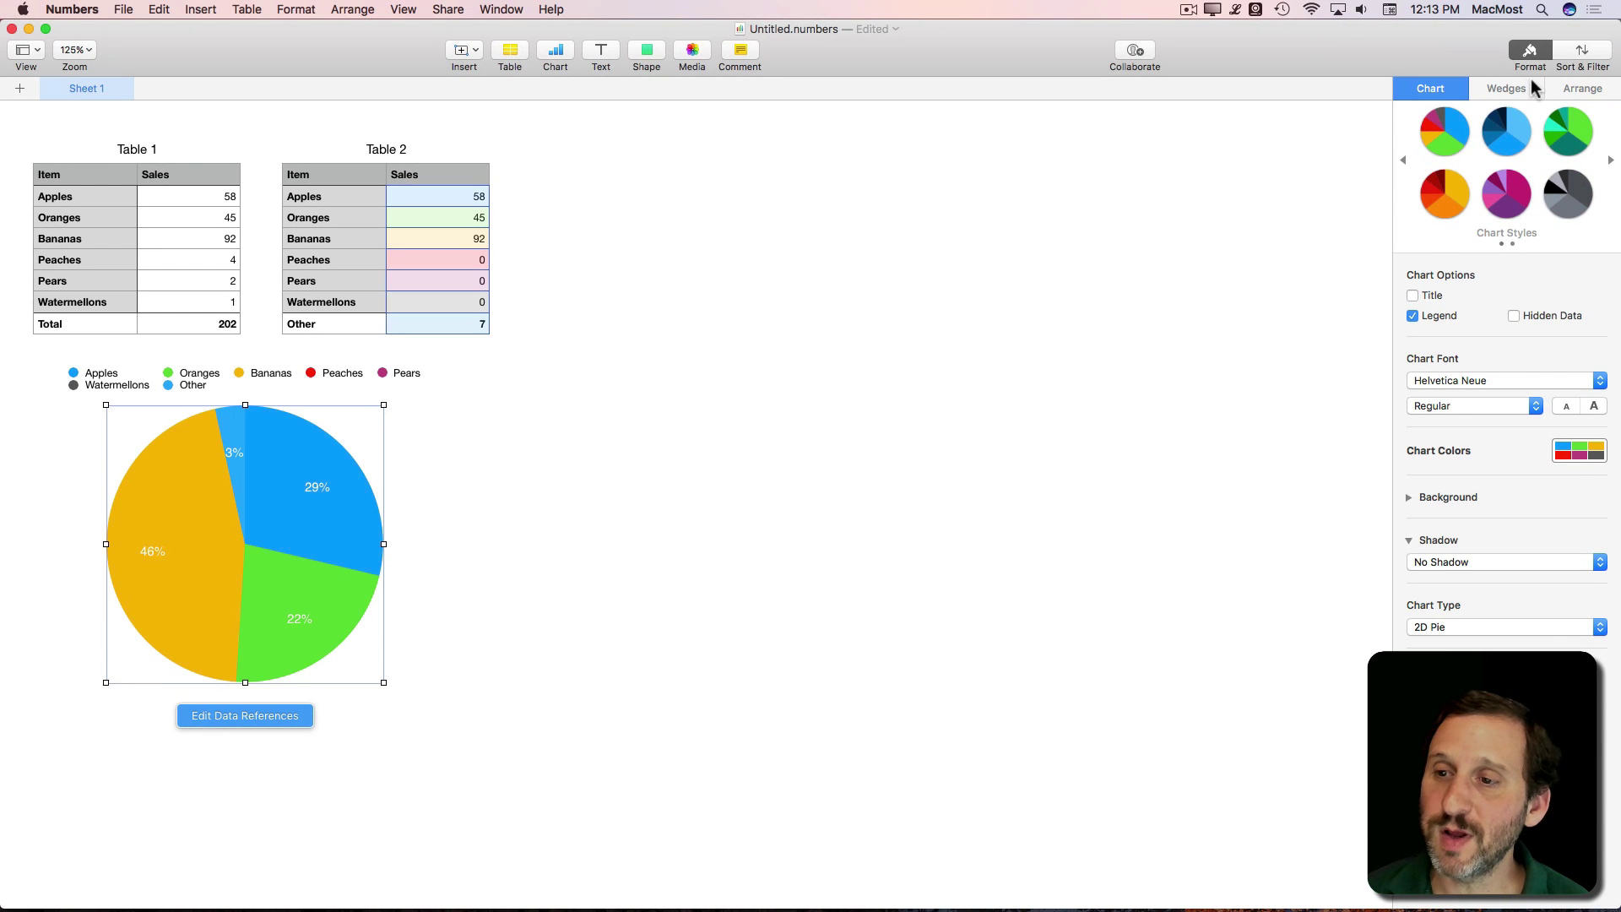
left_click(1616, 96)
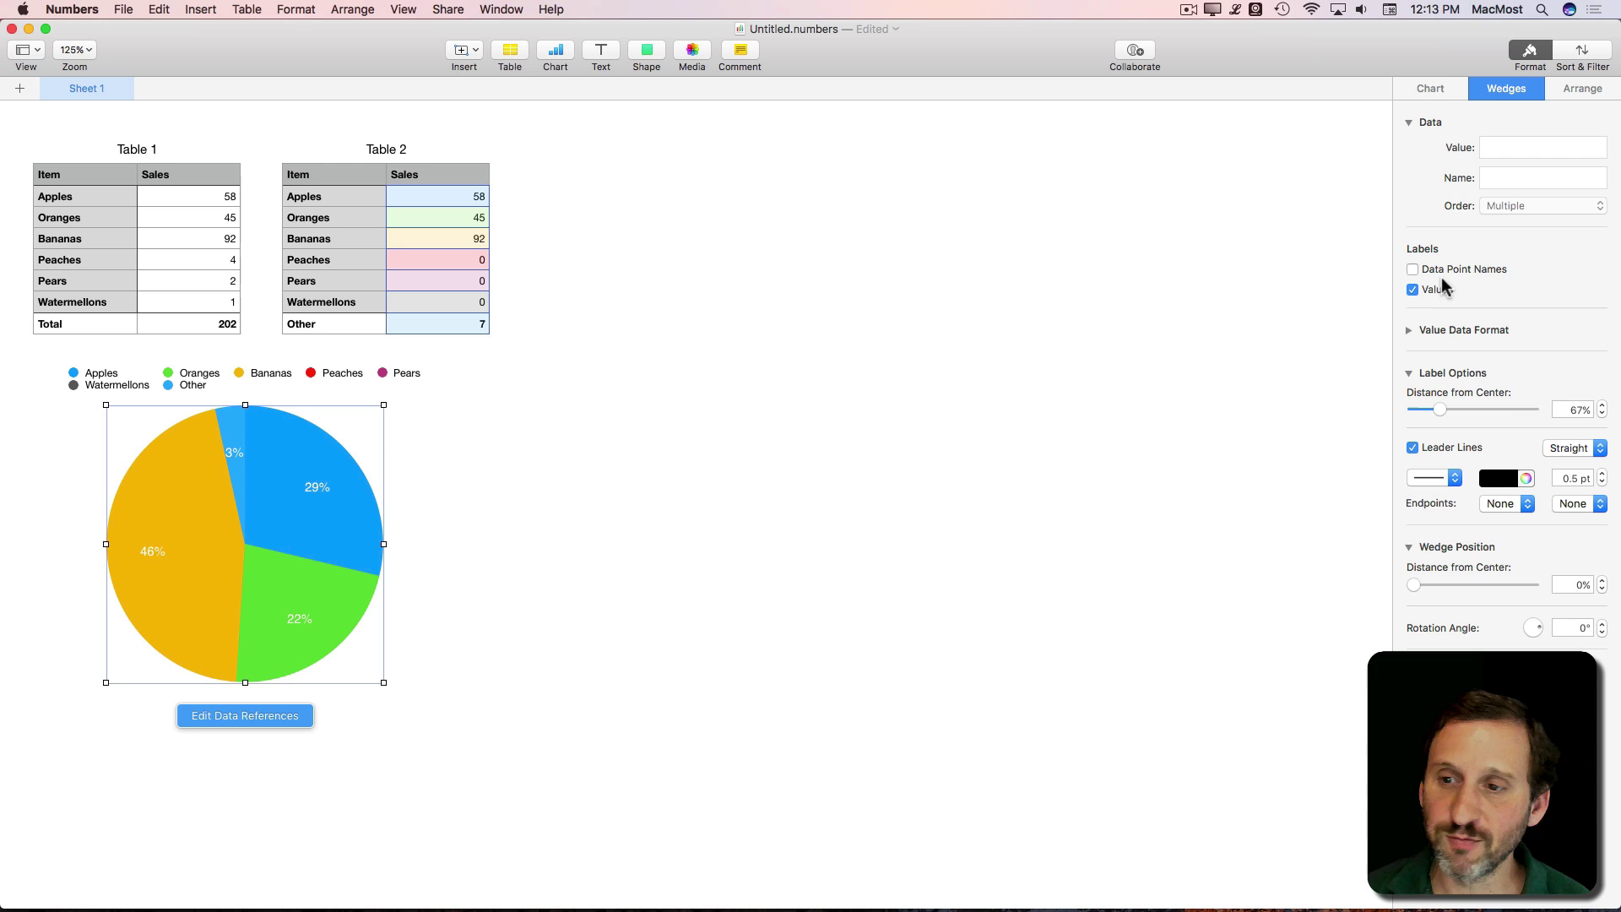
left_click(1432, 88)
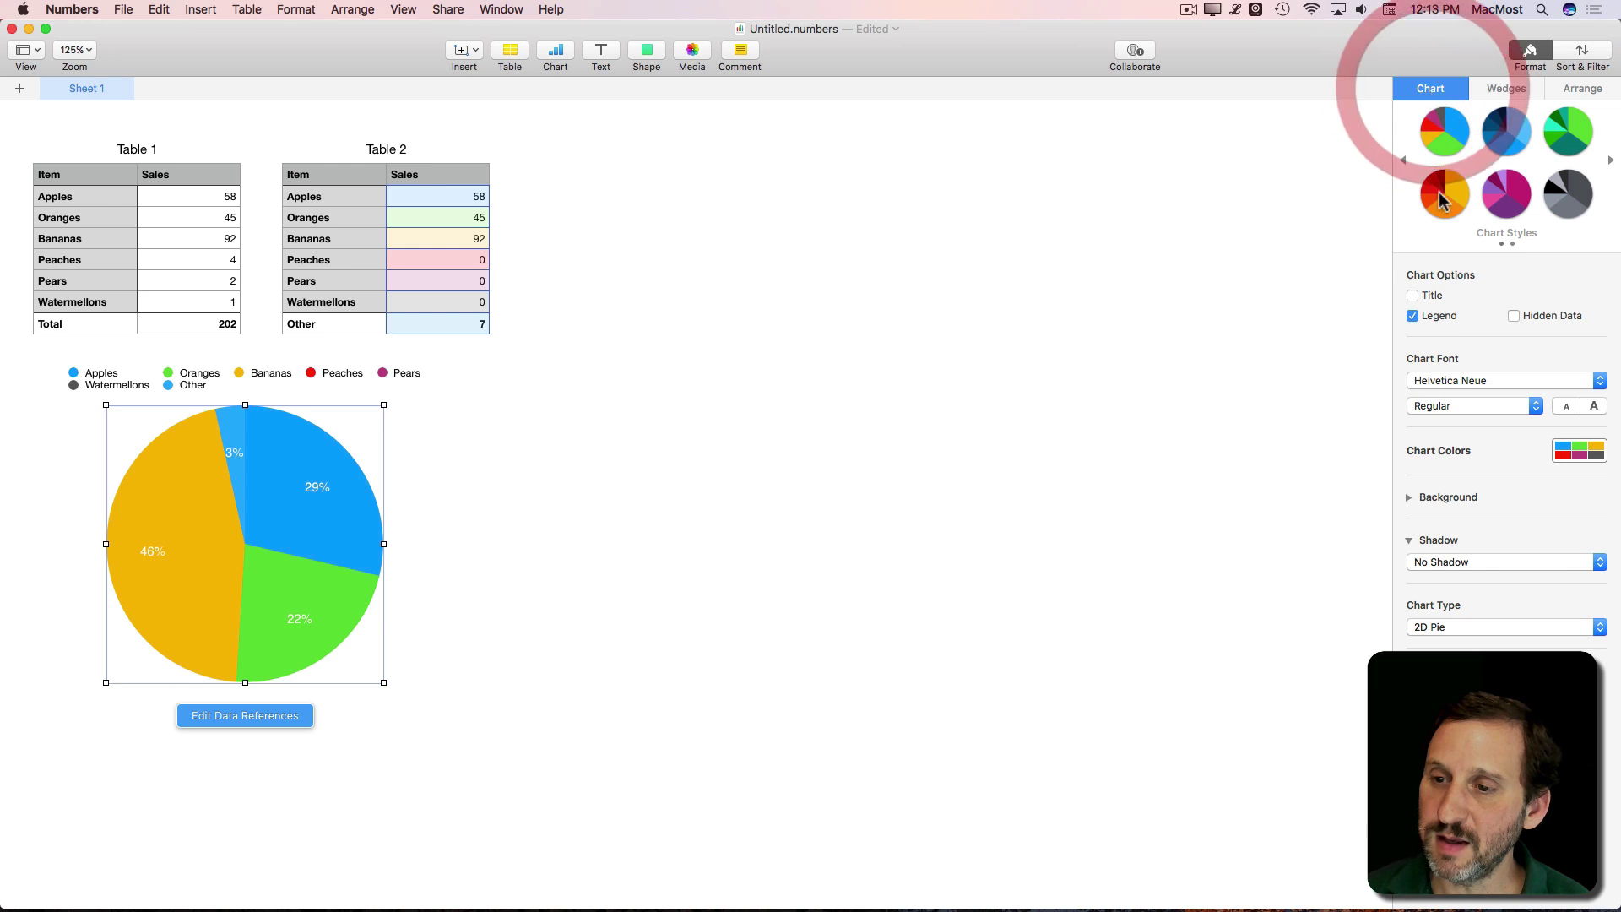
left_click(1439, 319)
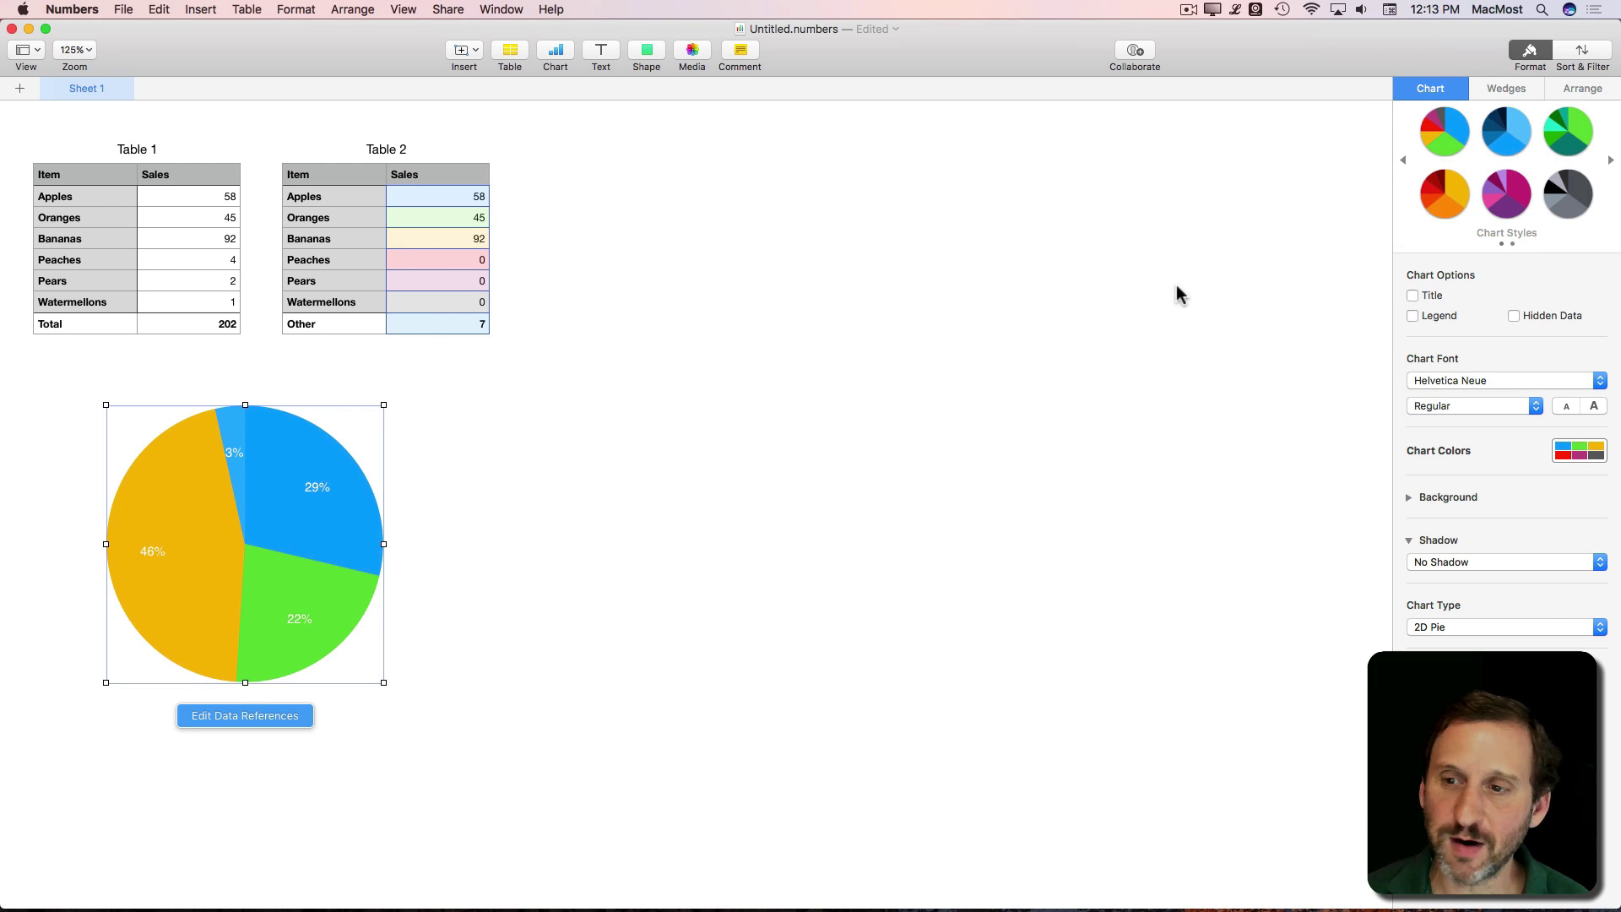
Step: Label each wedge with its fruit name beside its percentage, then select the Peaches sales cell
left_click(1502, 89)
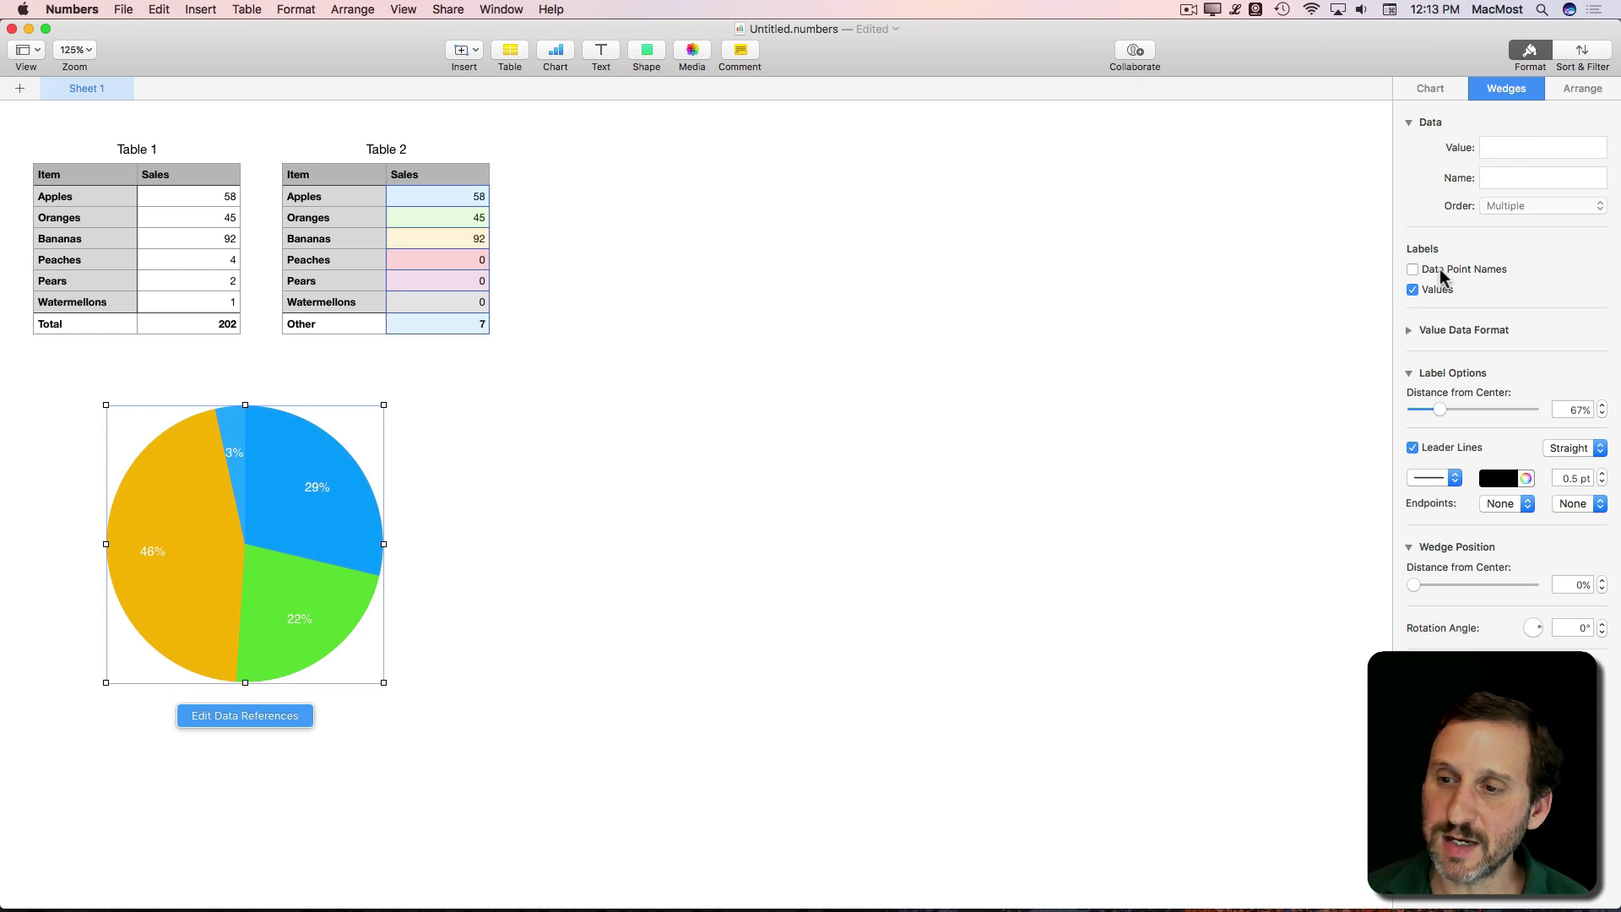
left_click(1441, 273)
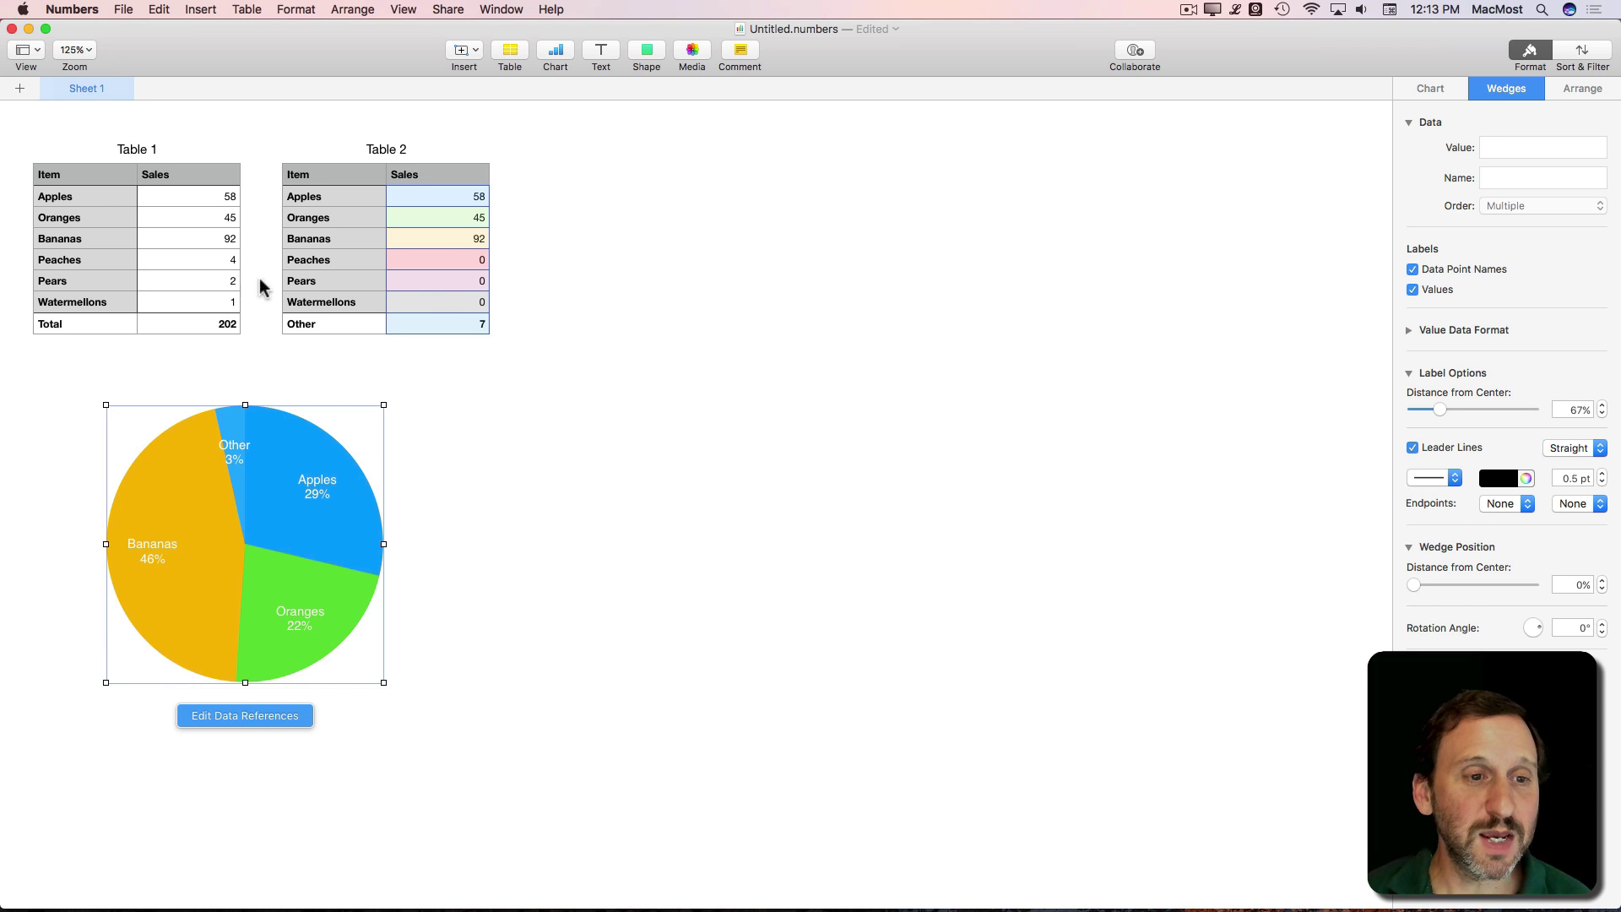
left_click(223, 260)
Step: Replace Table 1's Peaches sales value of 4 with 29
left_click_drag(222, 259, 240, 259)
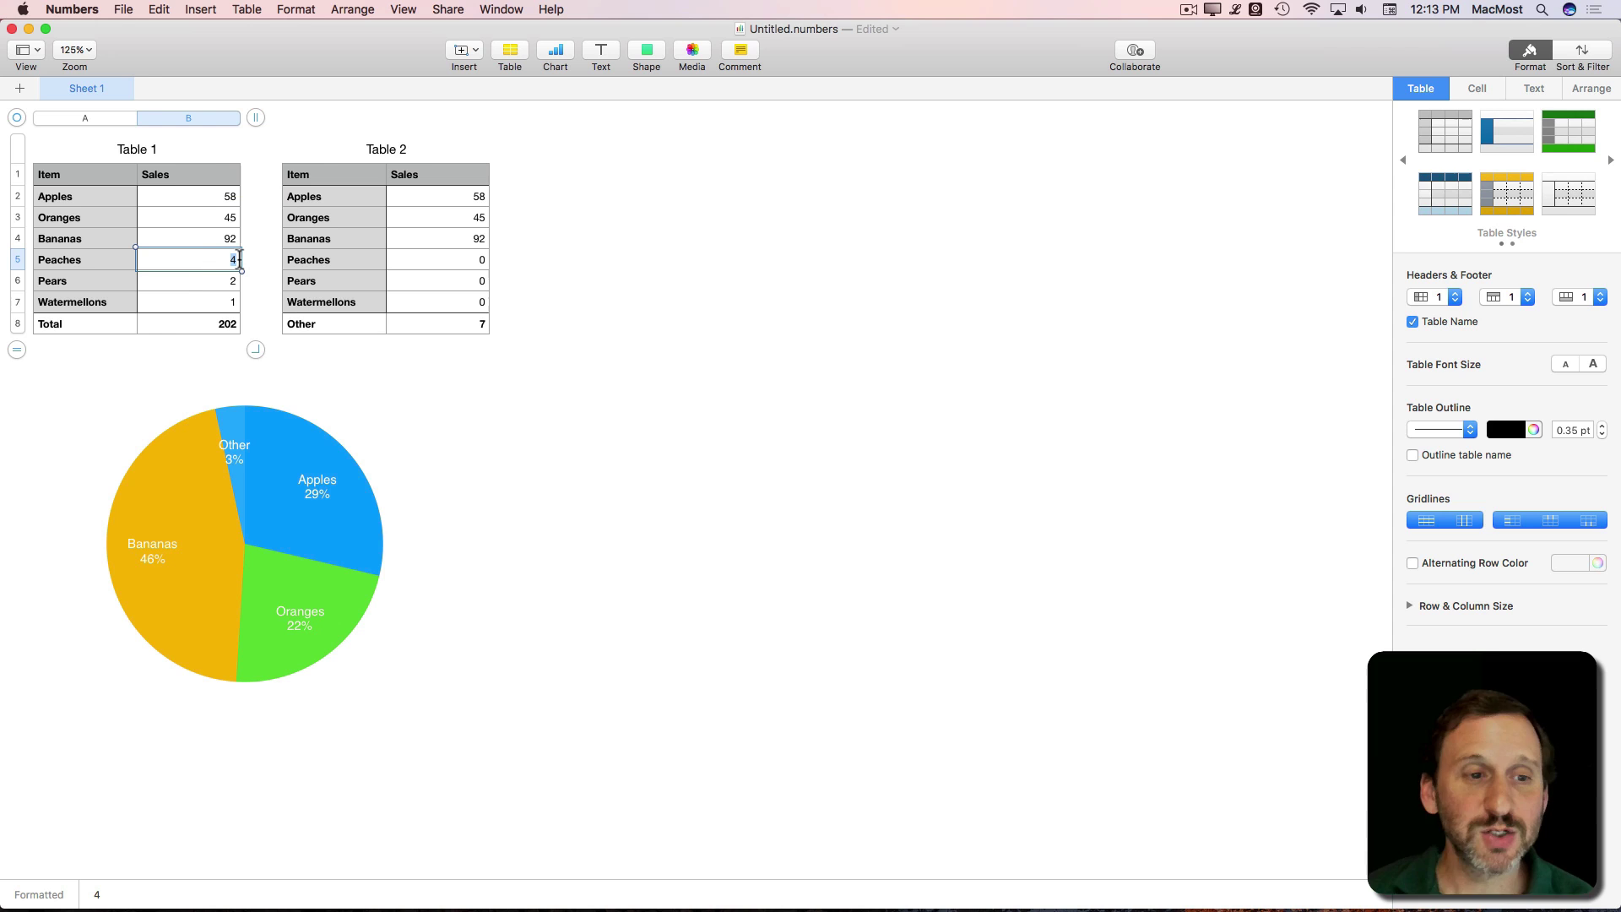
type("29")
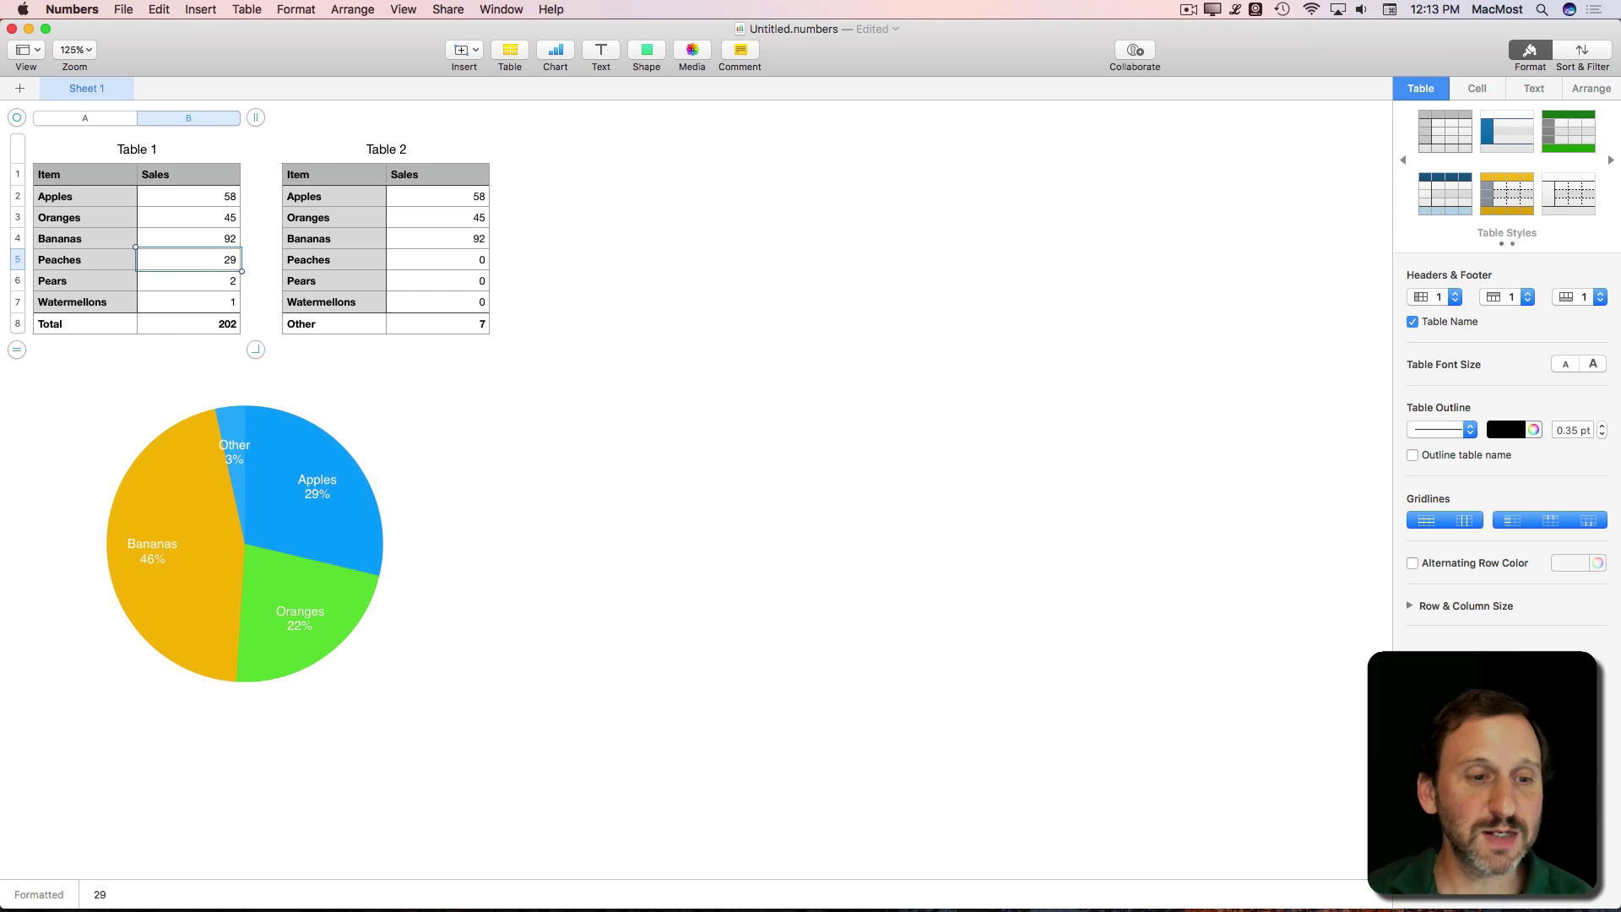
key("Return")
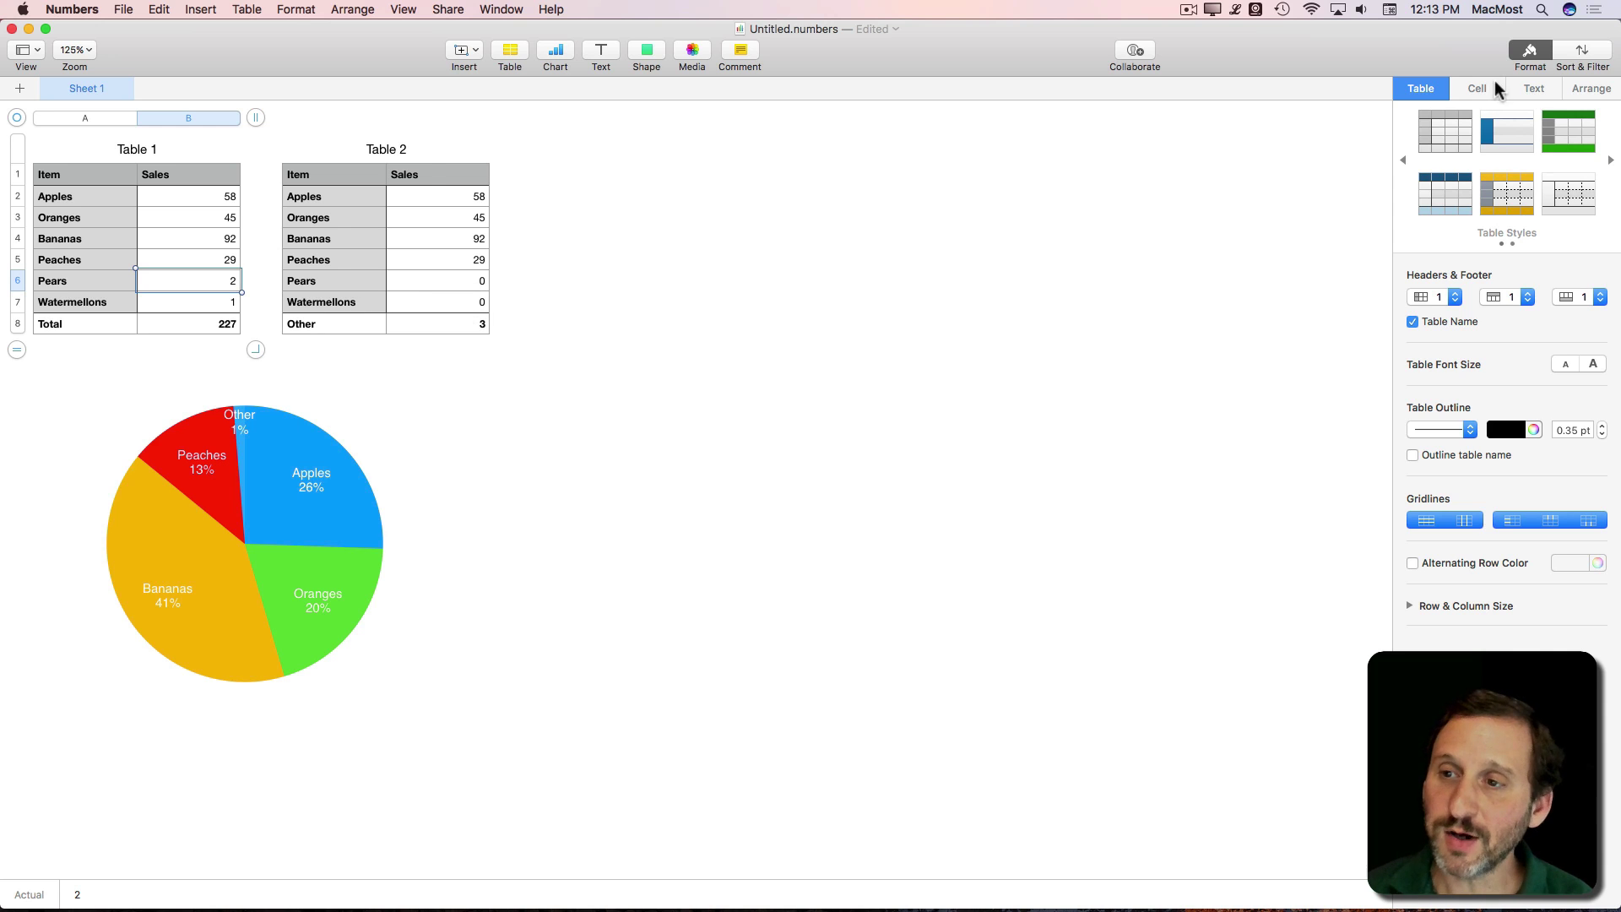
Step: Set the wedge labels' value data format to Number, showing sales like Apples 58 and Peaches 29
left_click(296, 524)
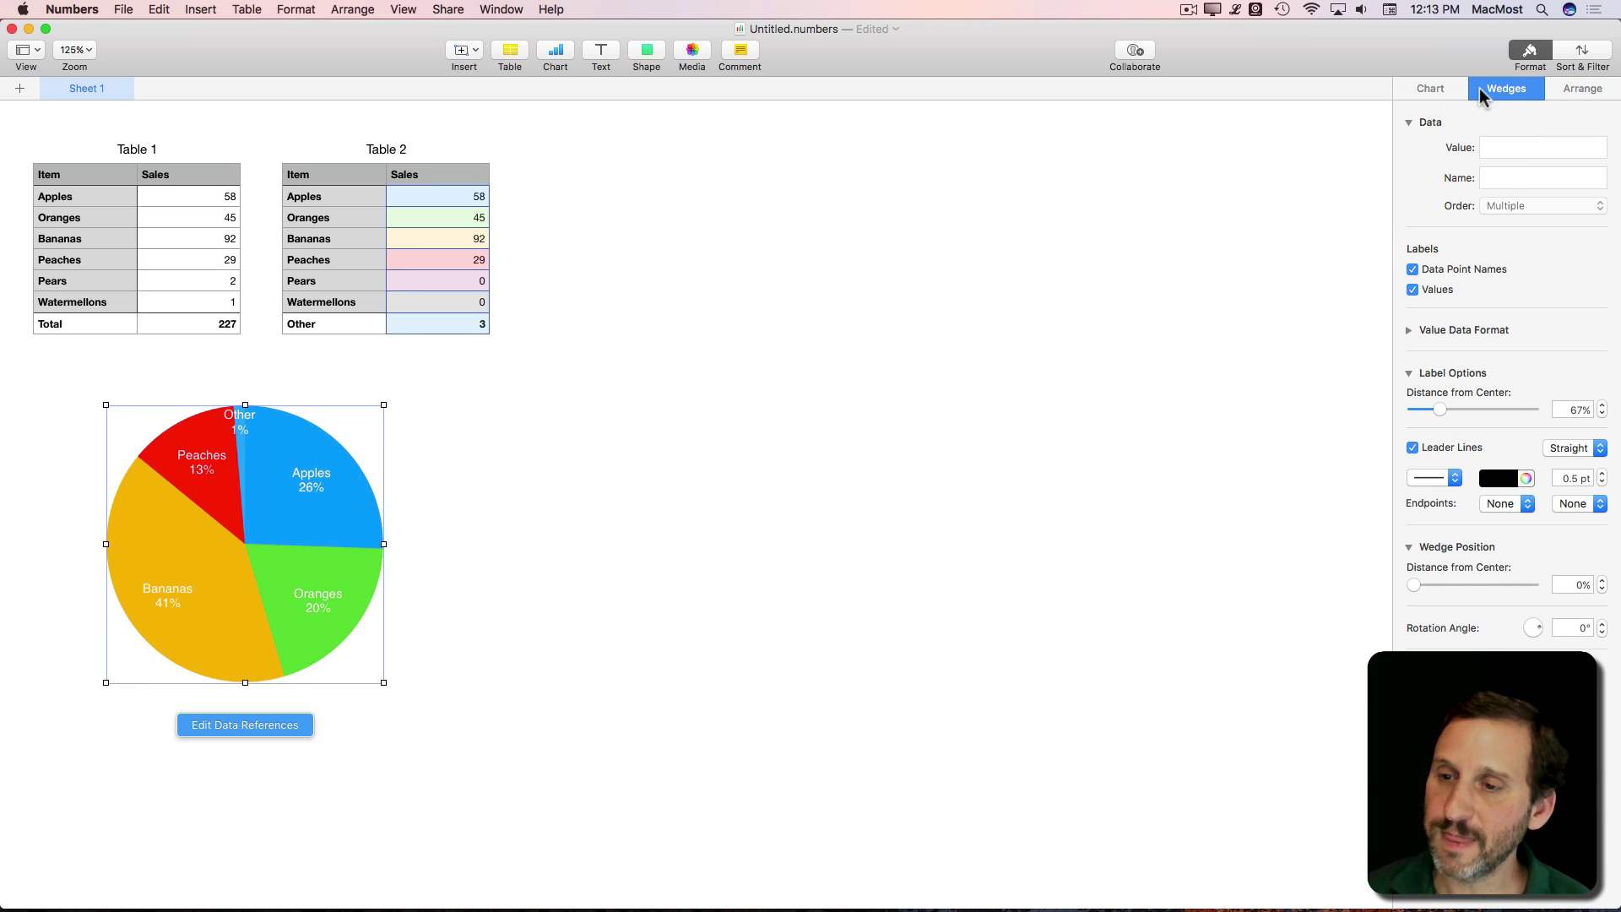
left_click(1408, 330)
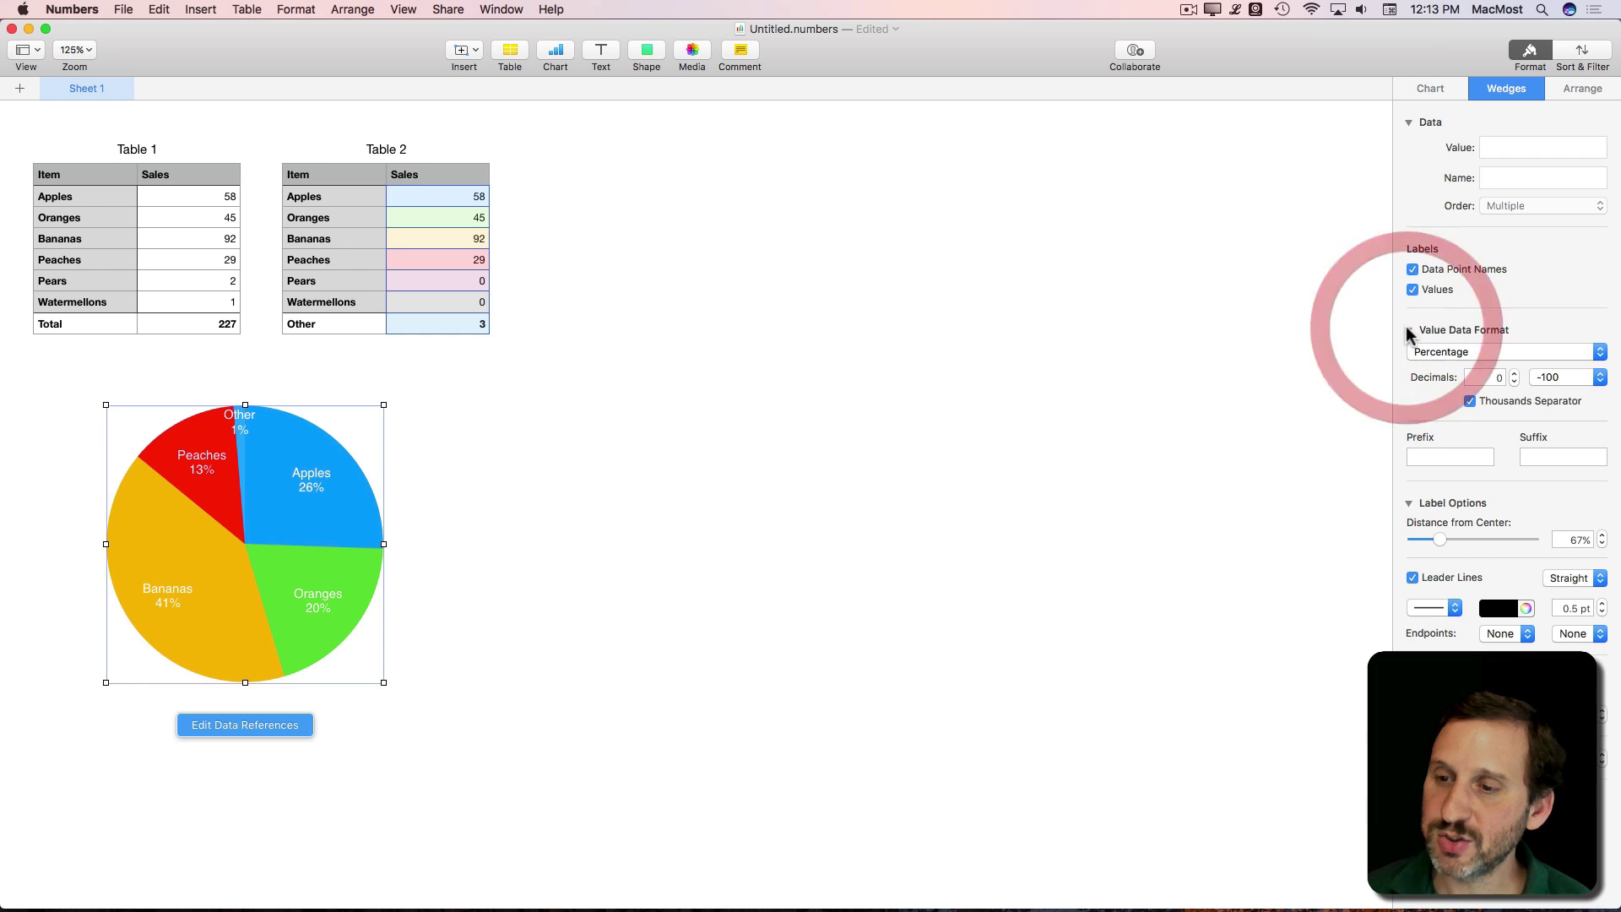
left_click(1446, 358)
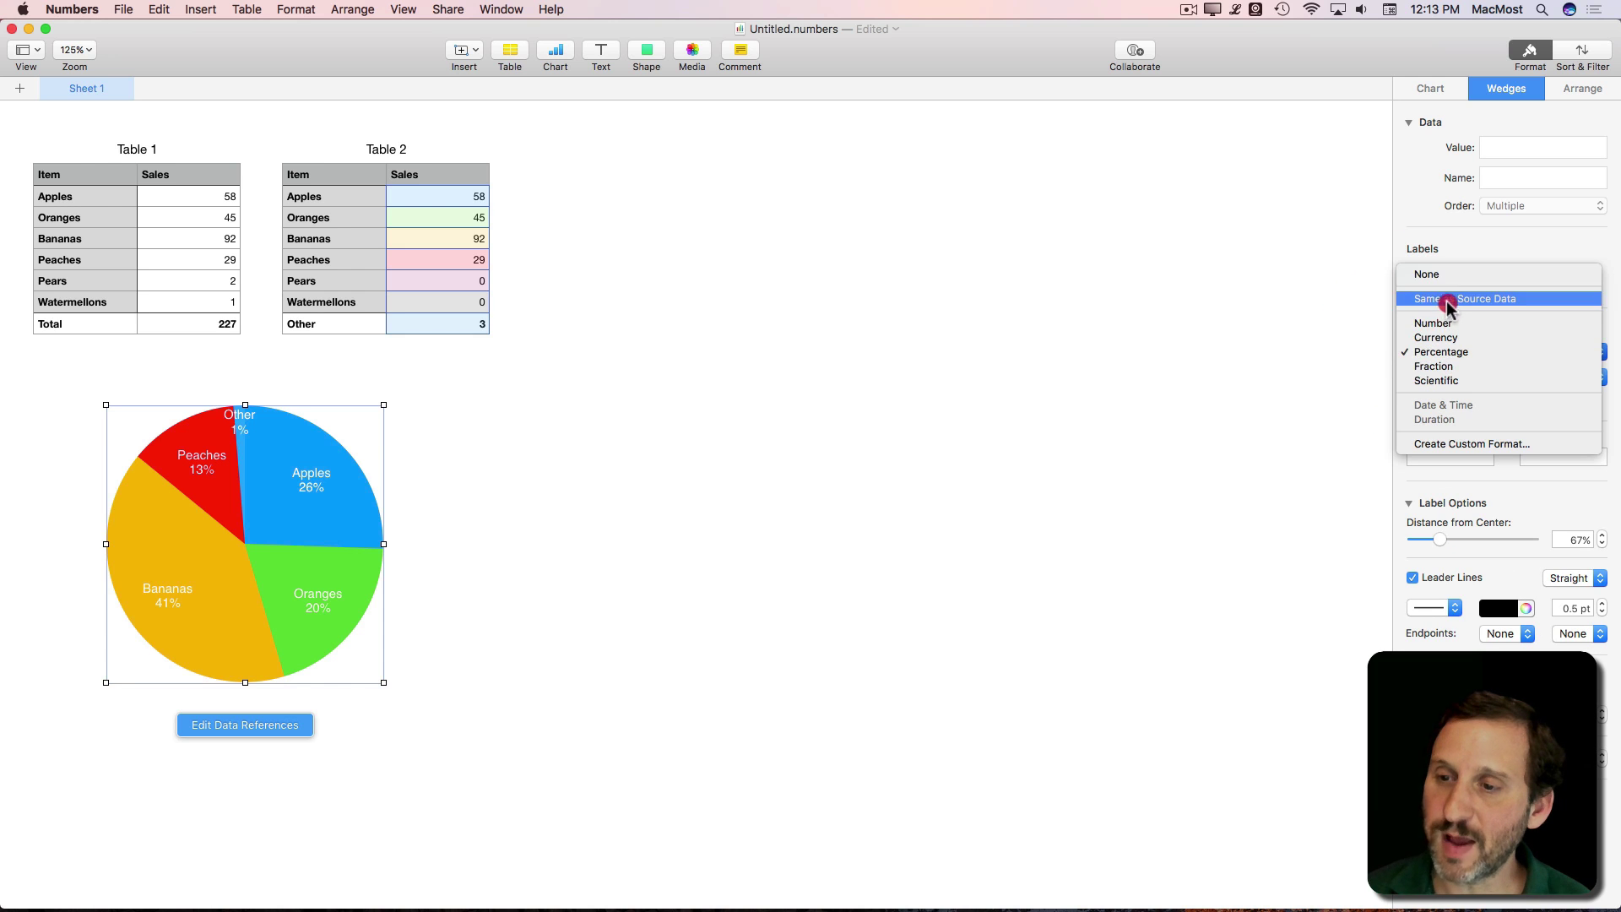
left_click(1447, 321)
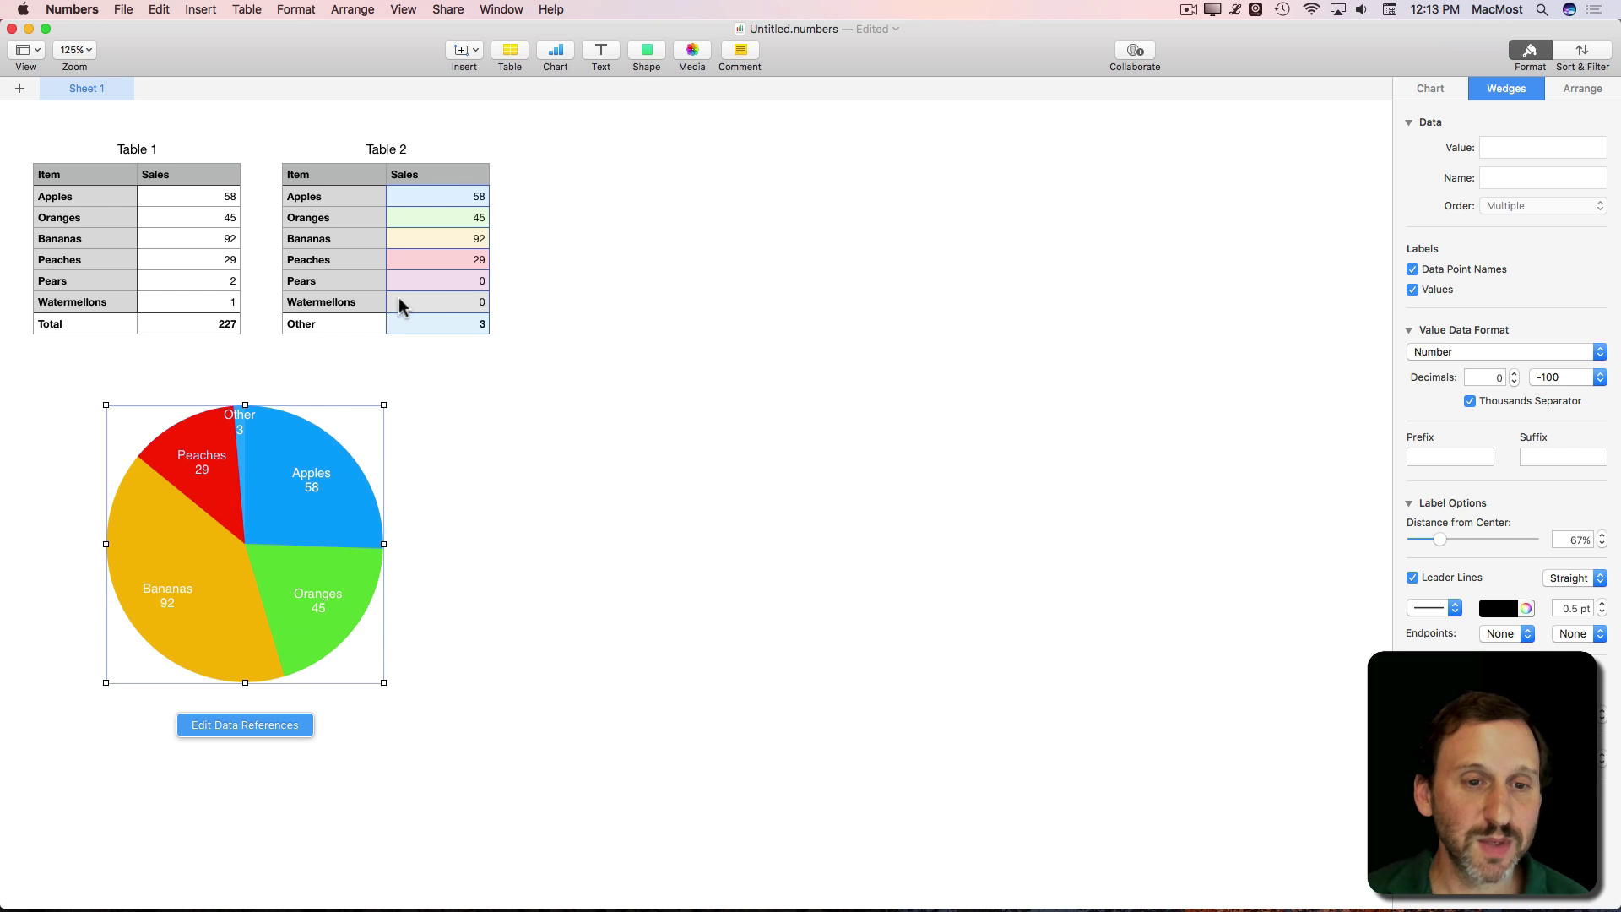
left_click(443, 200)
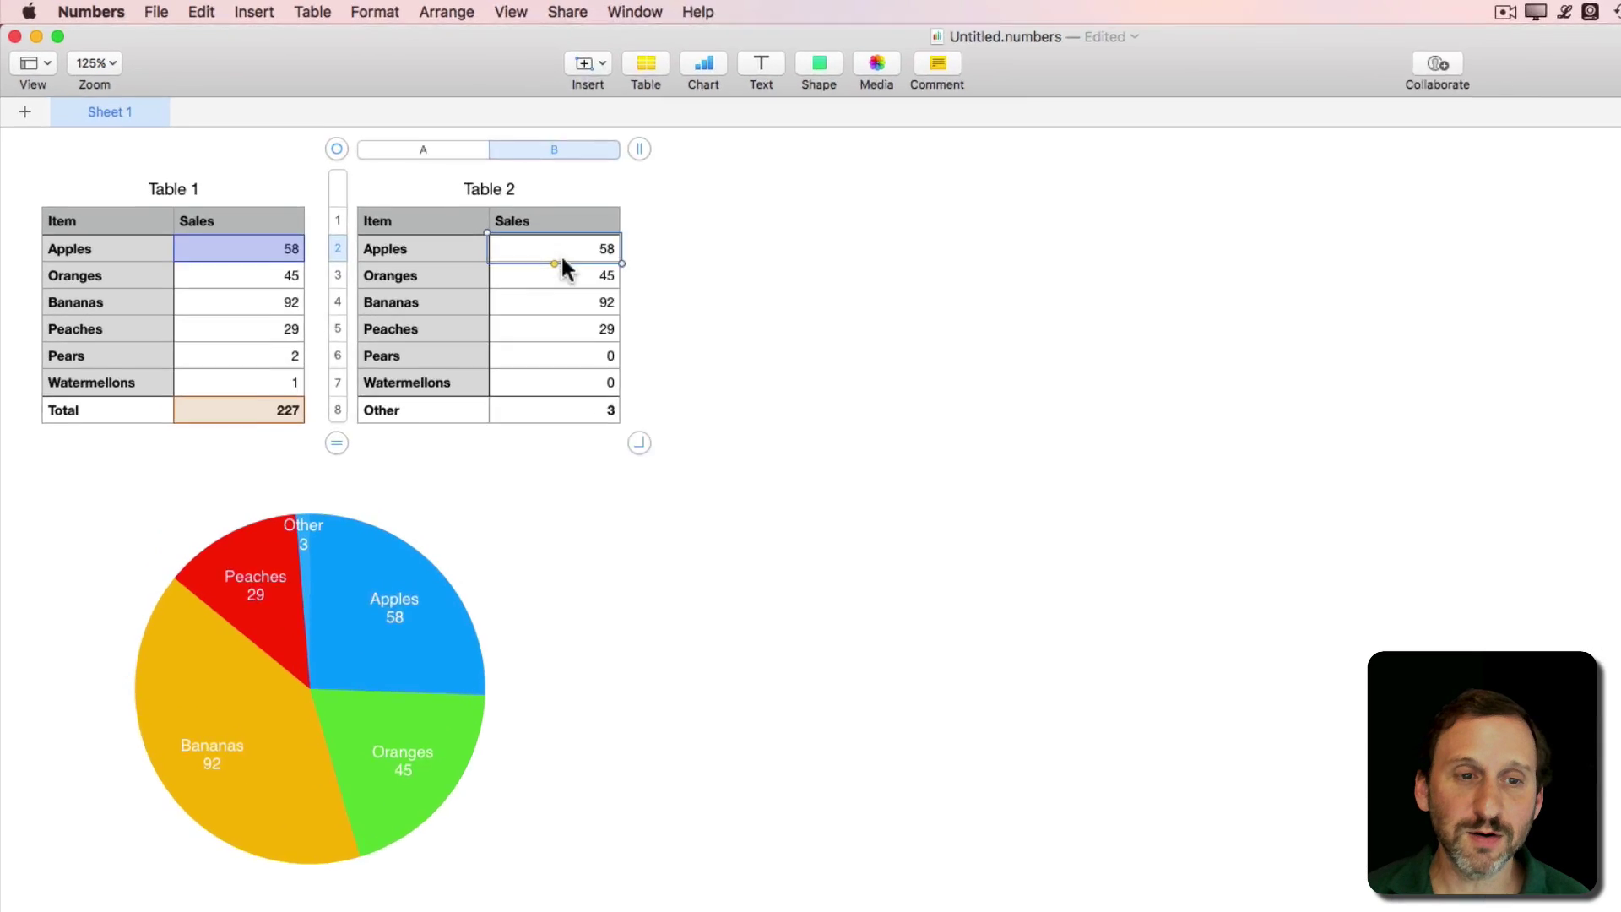
double_click(443, 195)
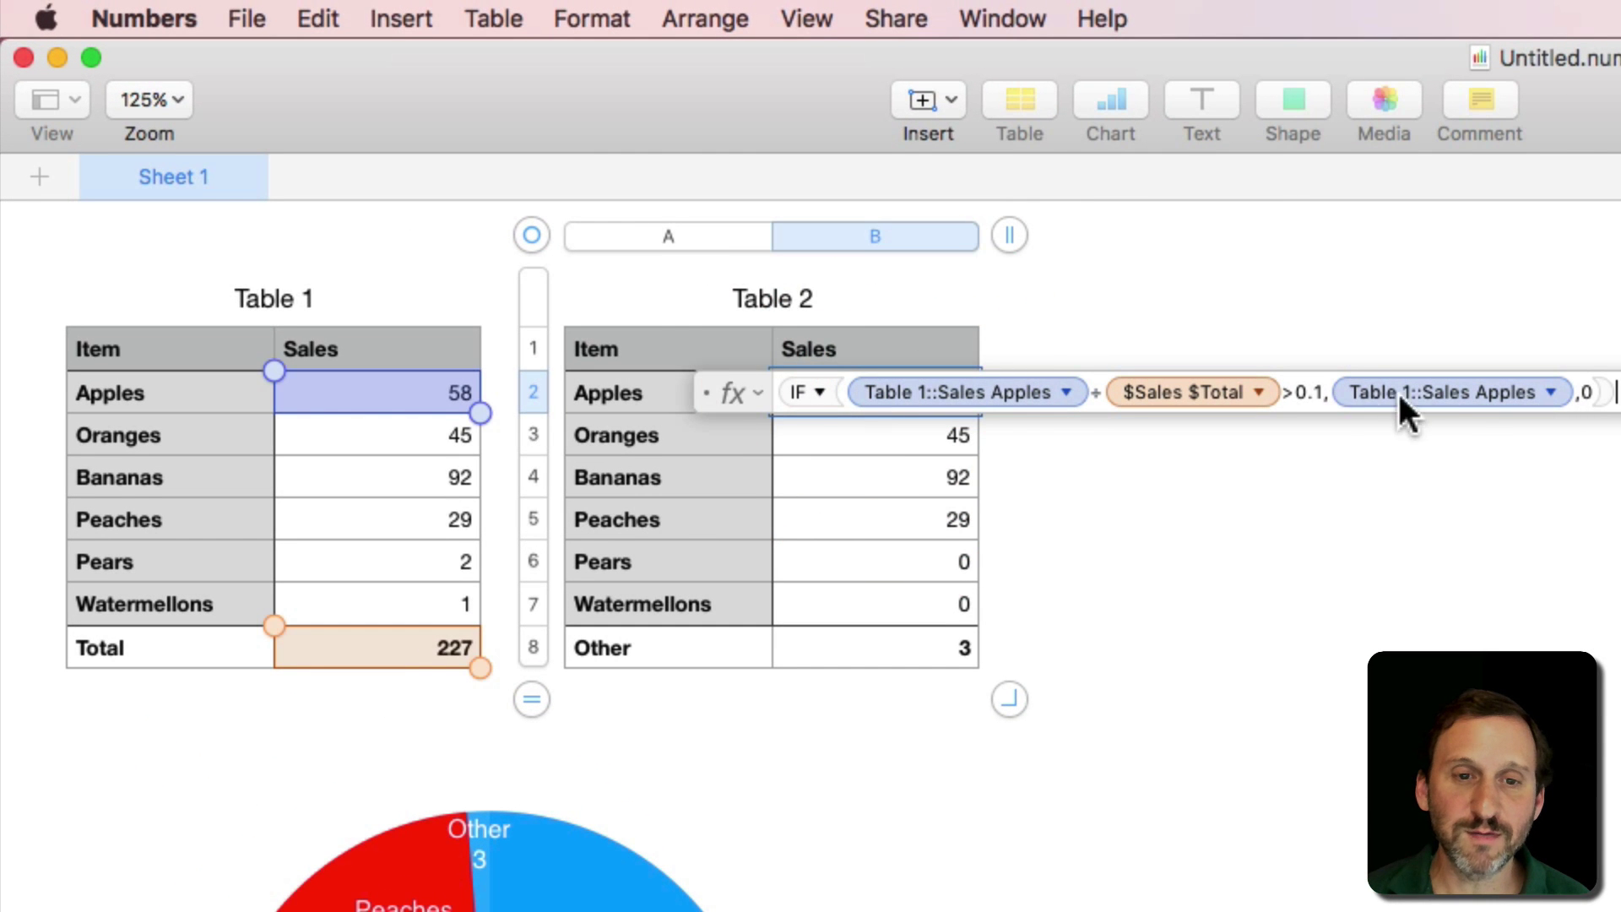
left_click_drag(1297, 393, 1321, 397)
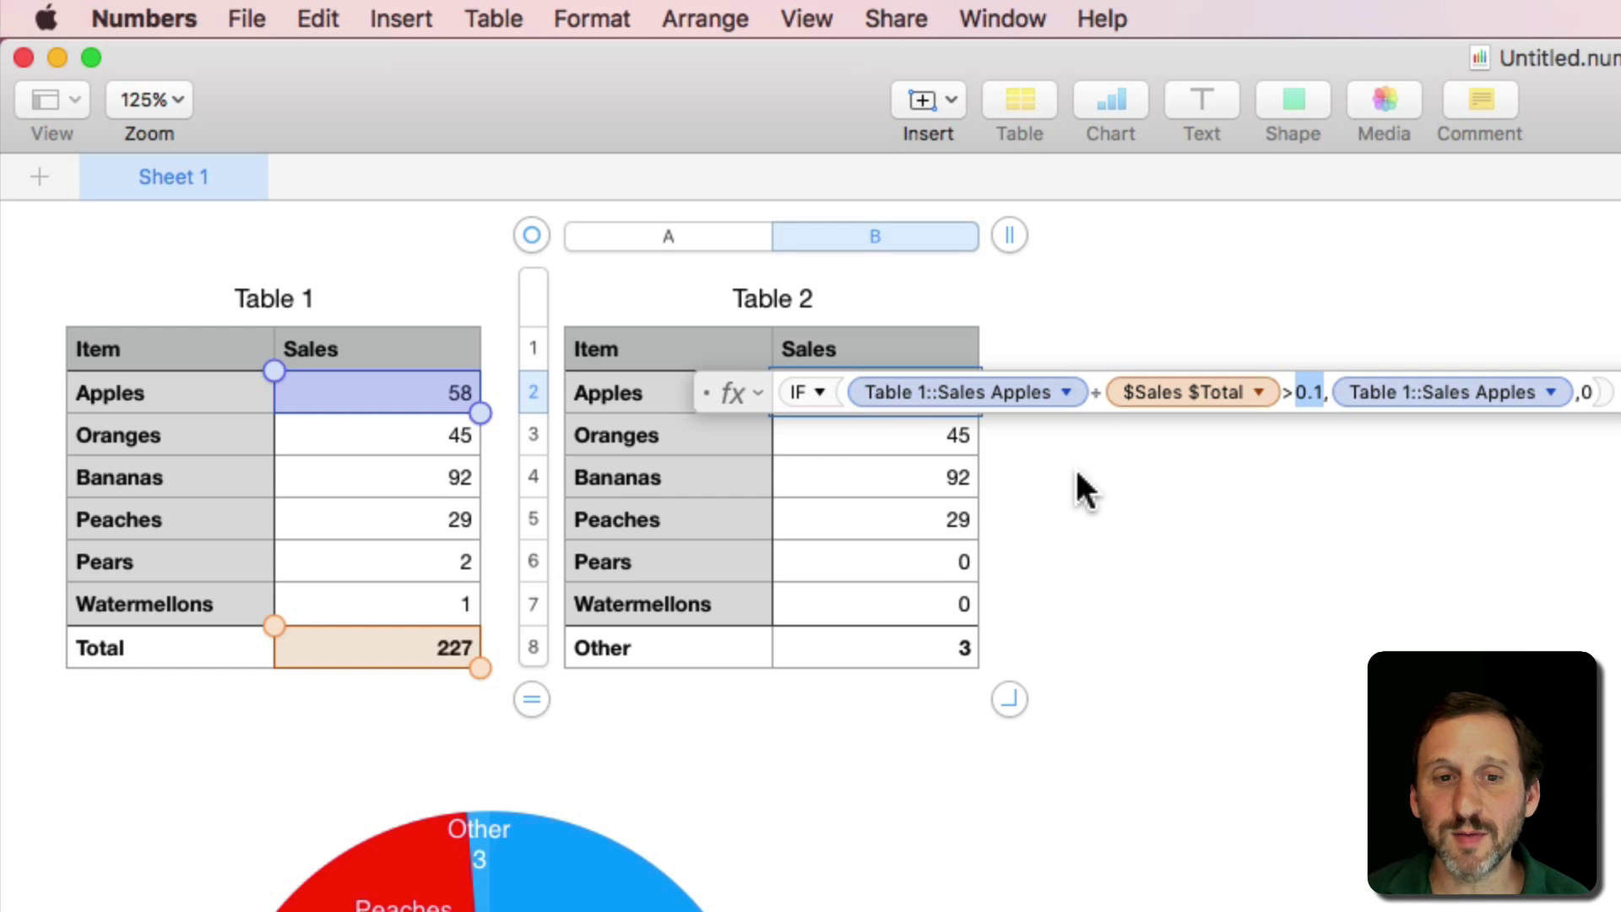
key("Return")
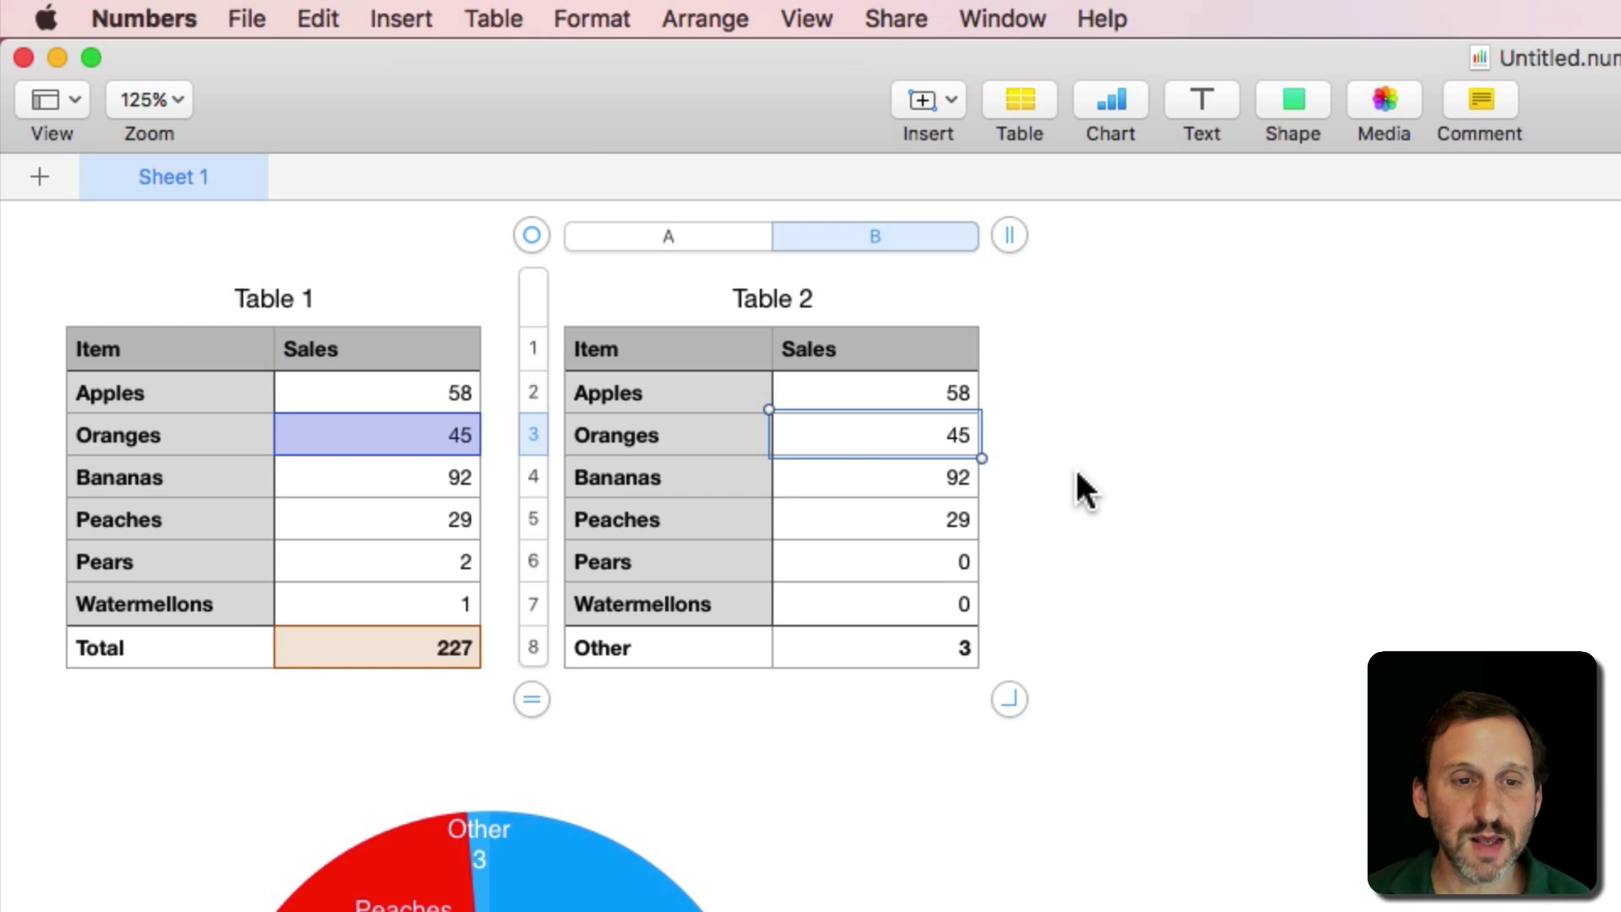
left_click(921, 644)
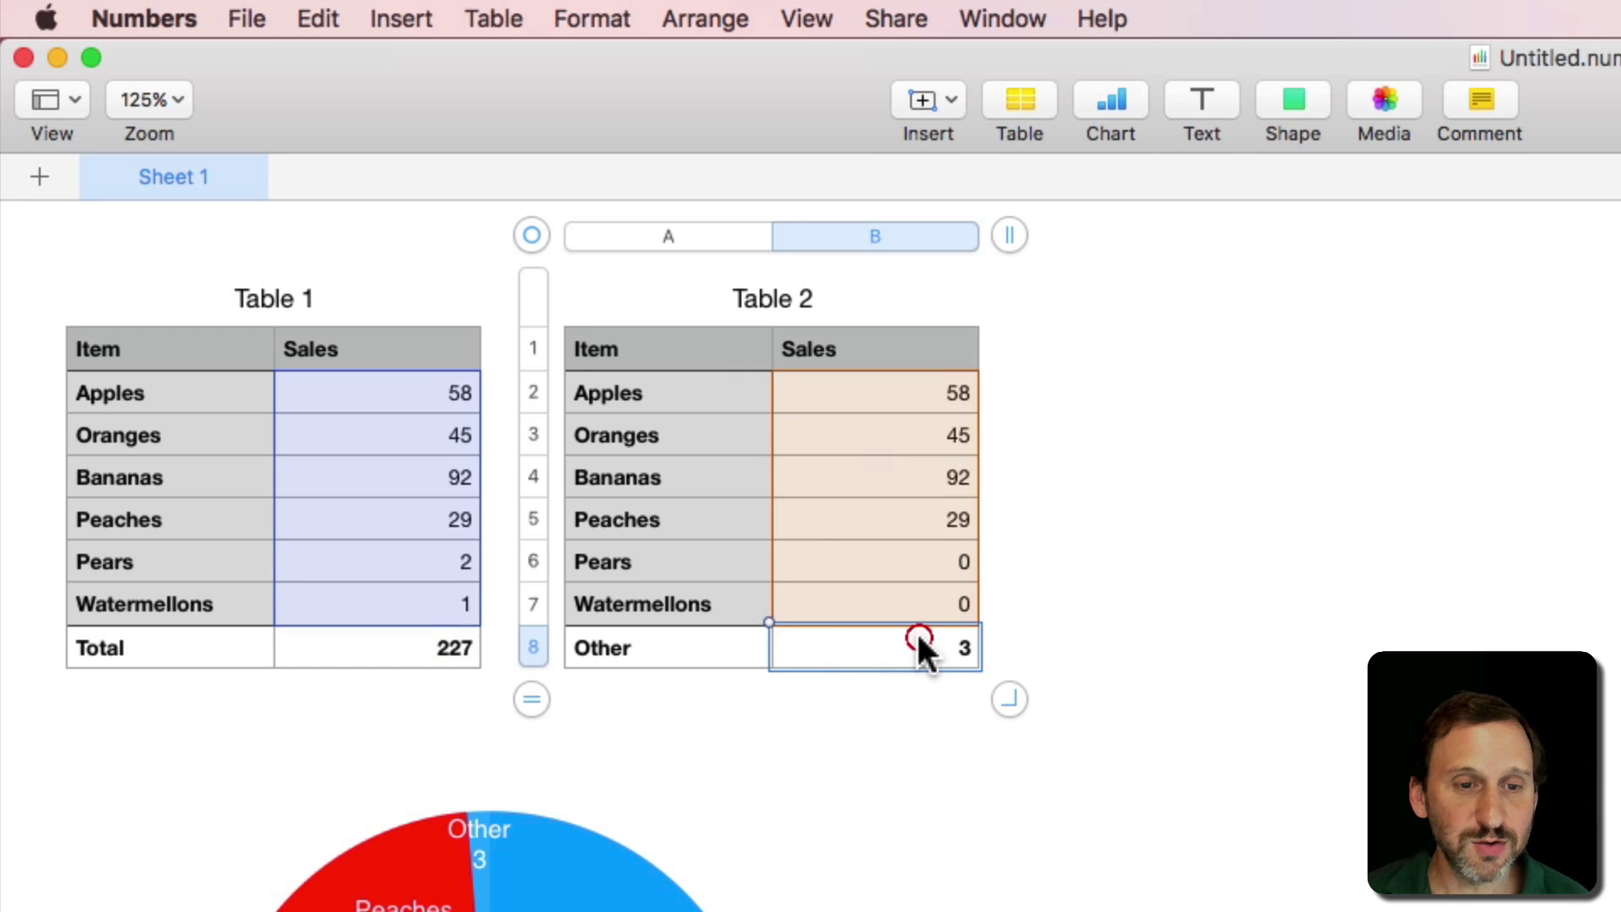